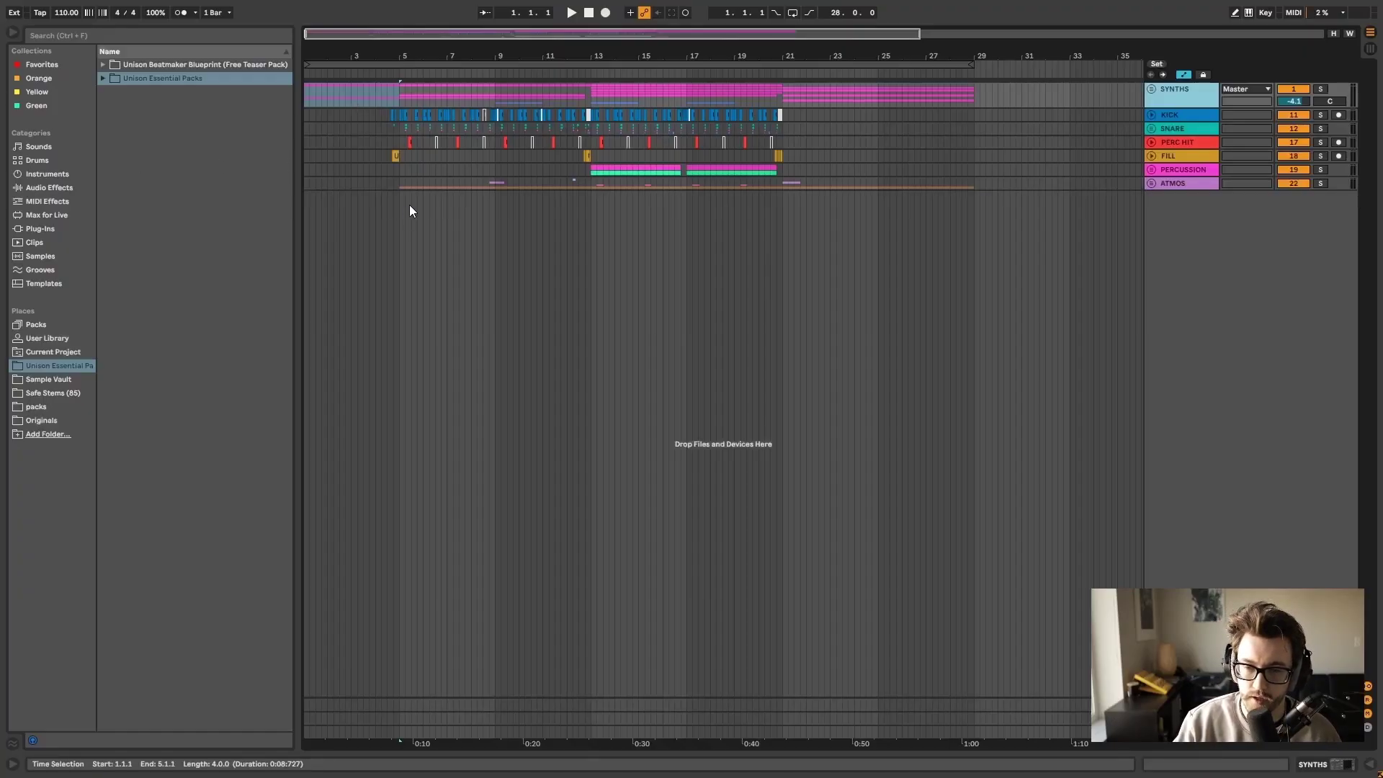
Unfold the SYNTHS group and open the Minor Prog 07 chord clip's notes for editing
left_click(1150, 88)
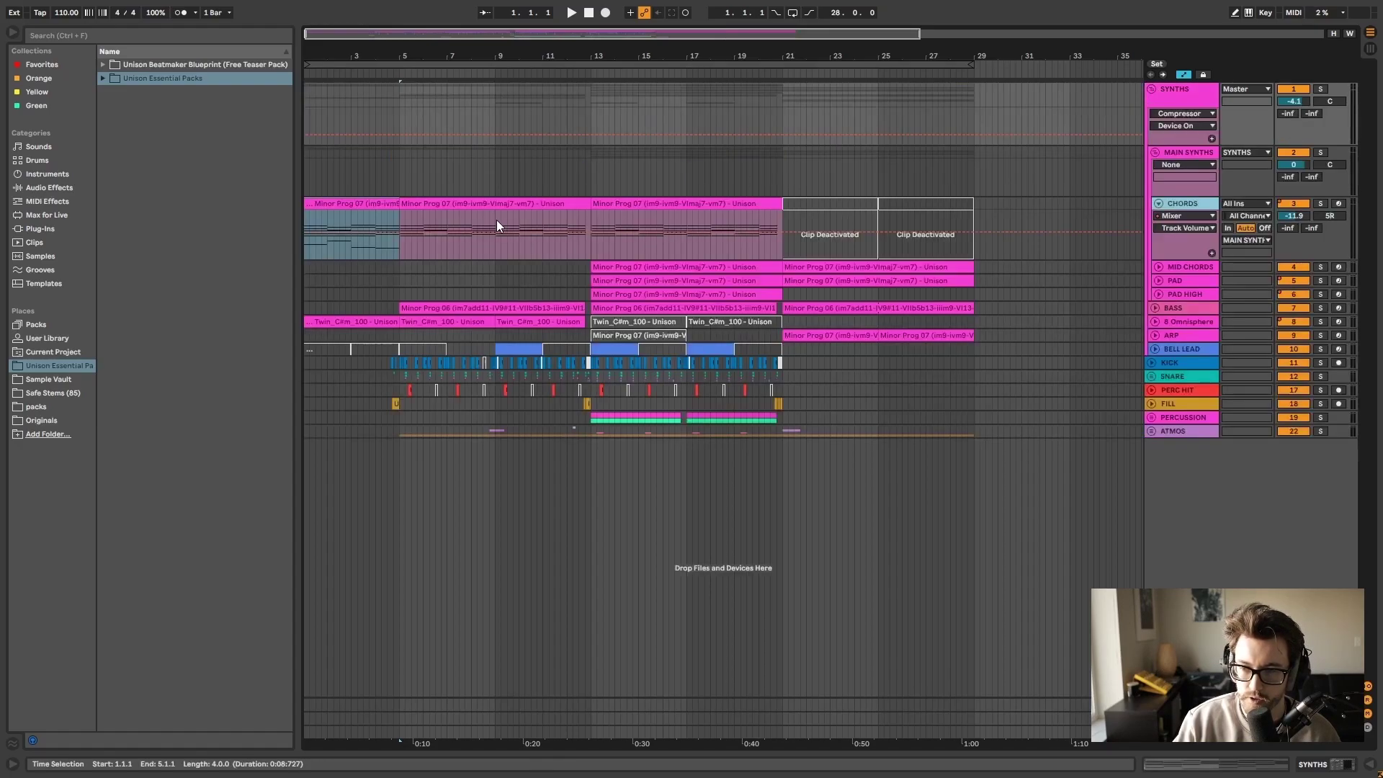
double_click(366, 204)
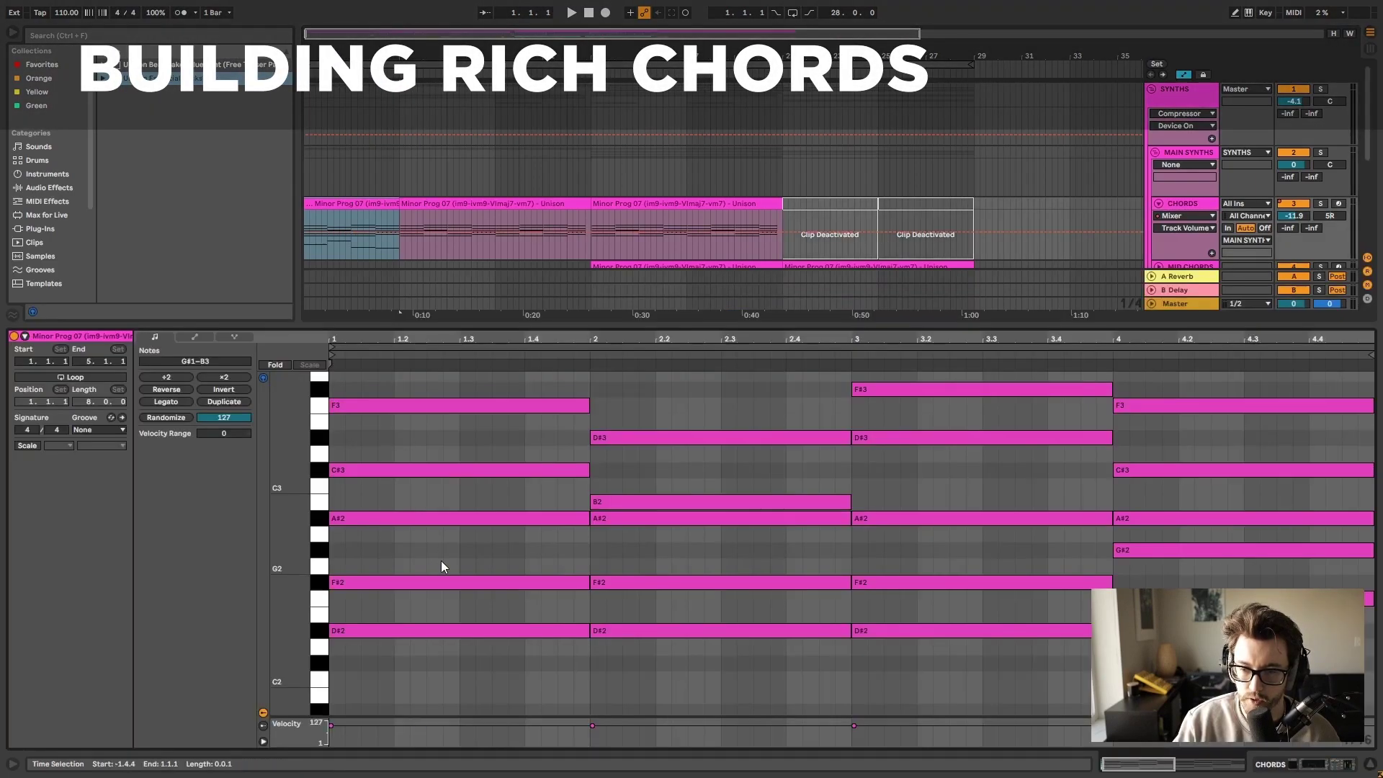
left_click(361, 201)
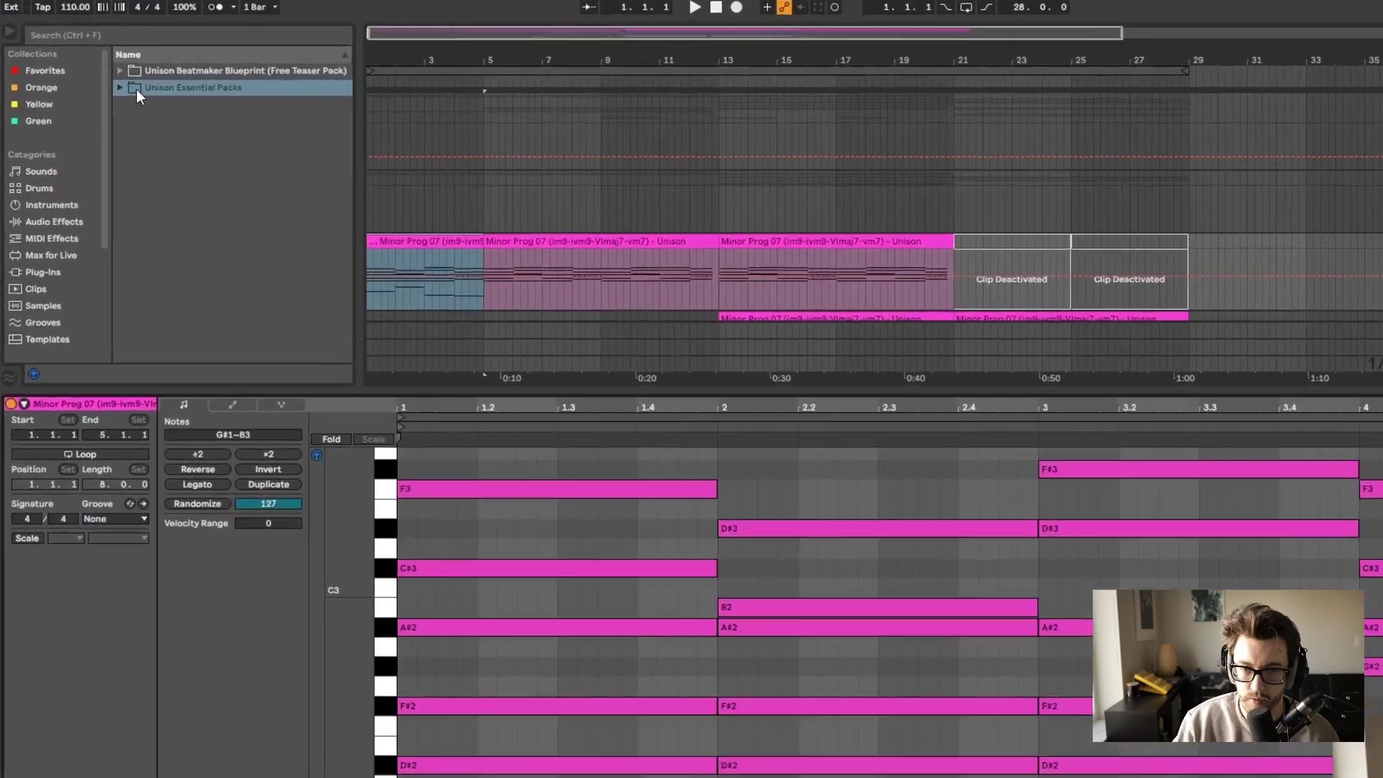
Browse Unison Essential Packs > Advanced MIDI Chord Progressions > 07 - Gb Major - Eb Minor to find Minor Prog 07
left_click(102, 78)
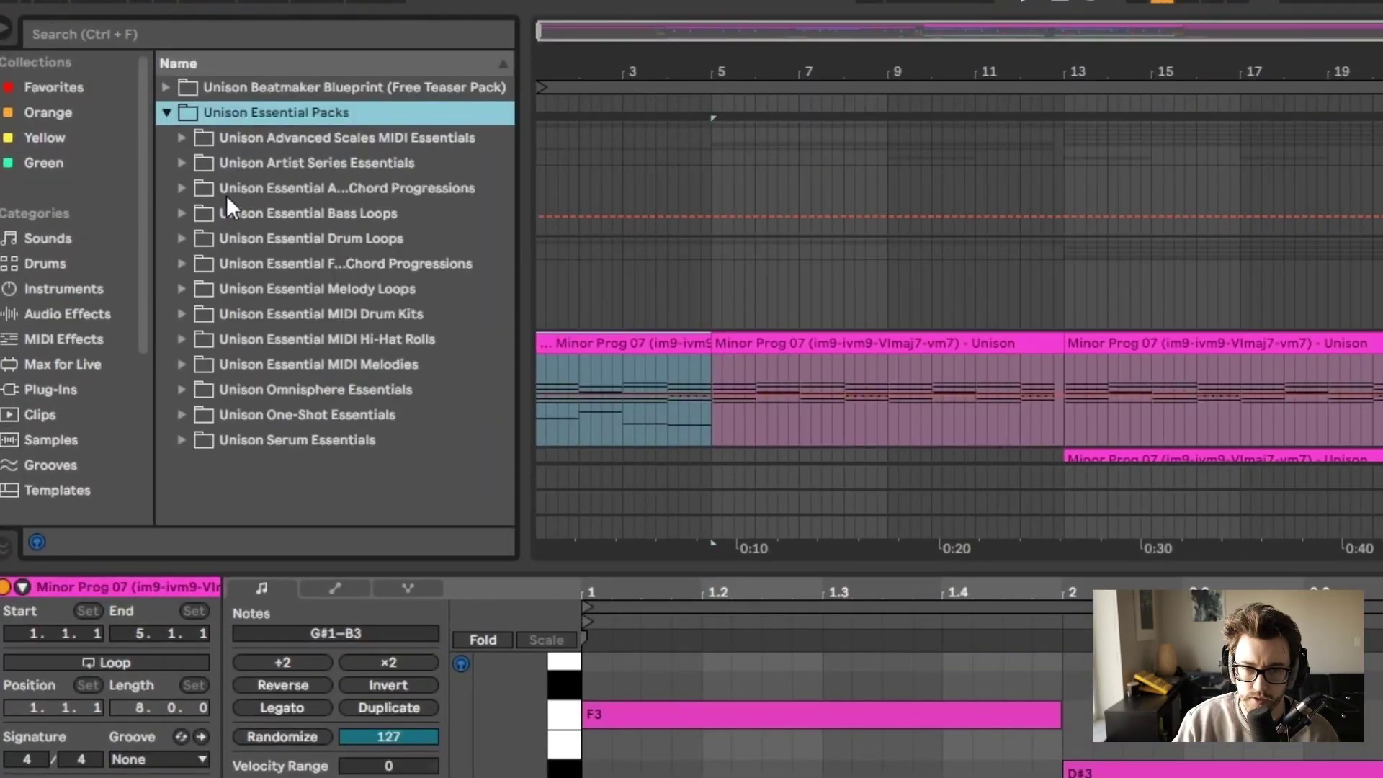
left_click_drag(516, 245, 627, 245)
left_click(182, 188)
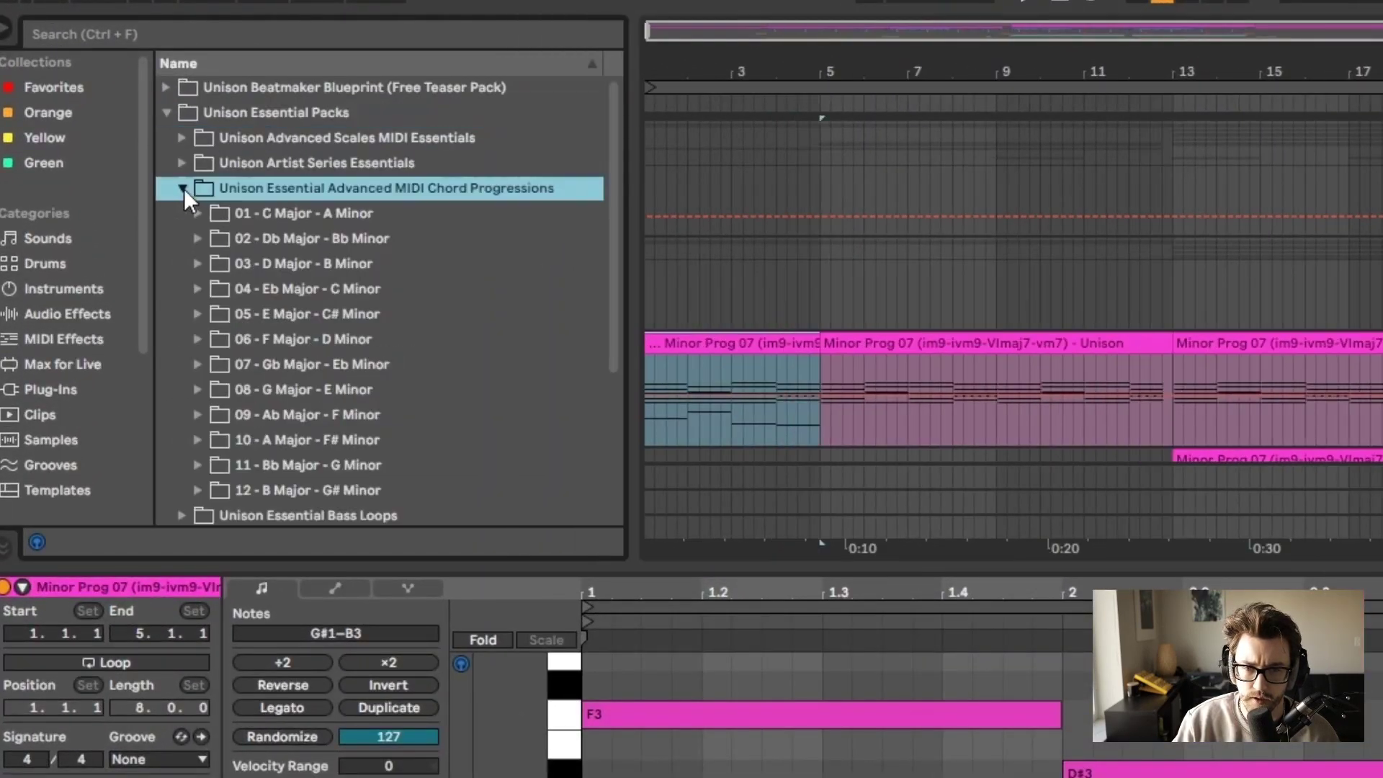
left_click(205, 364)
left_click(398, 415)
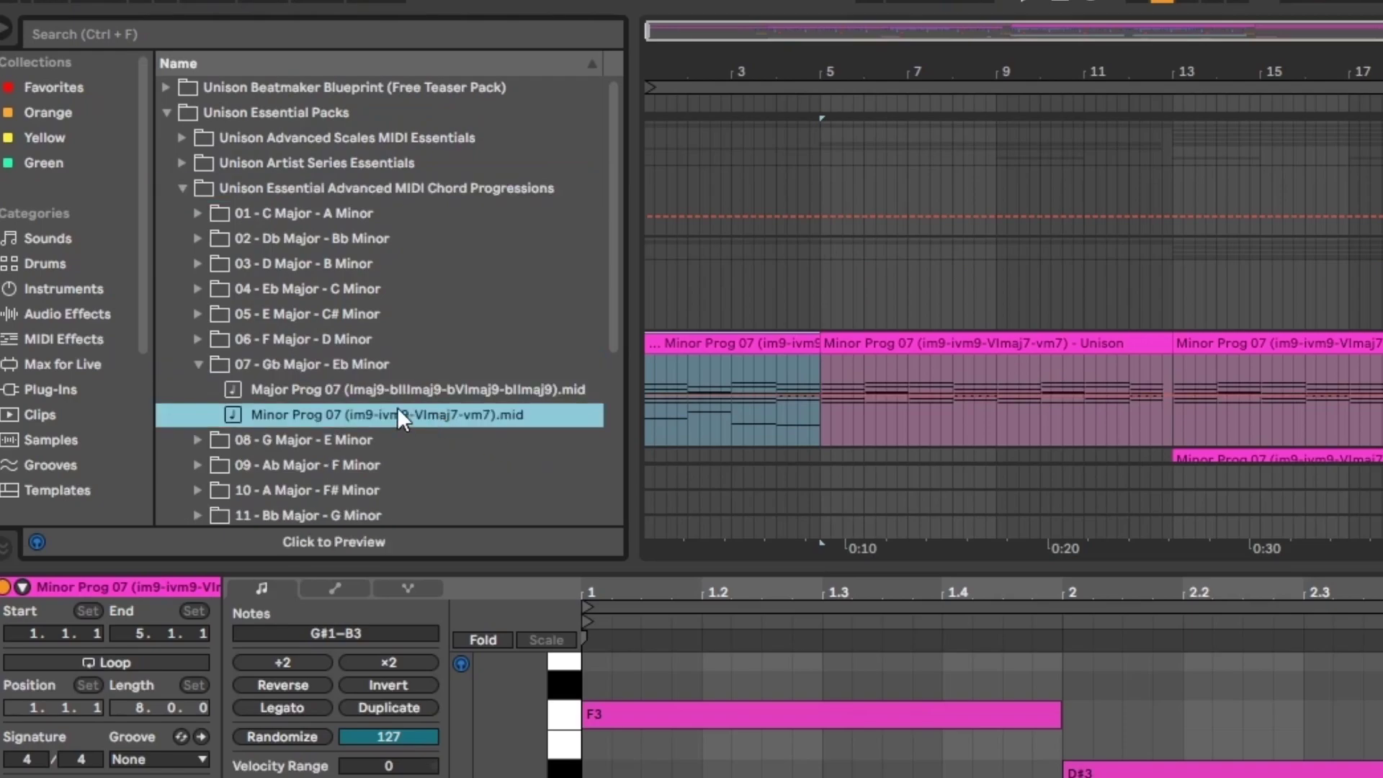
key("Left")
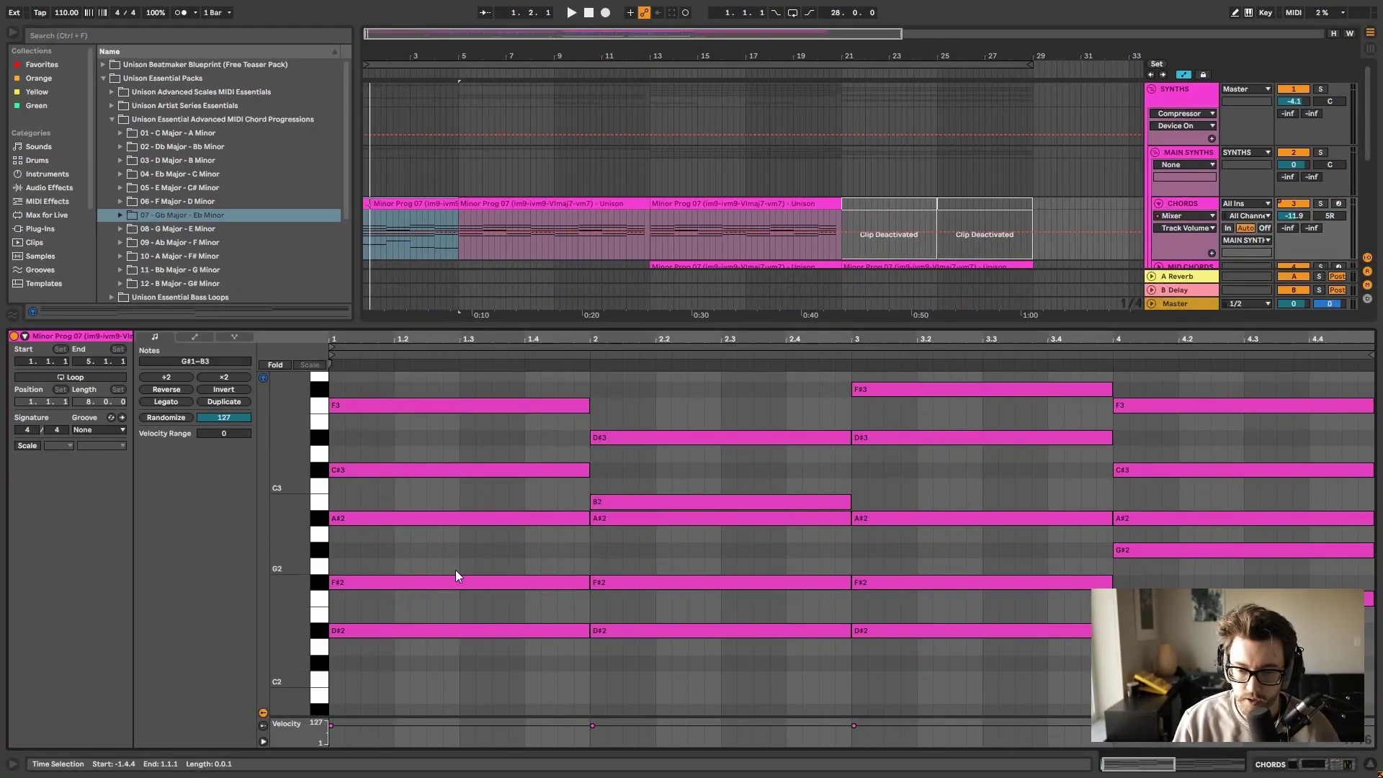
Marquee-select the whole first chord, then reselect only its D#2, F#2 and A#2 notes
key("ctrl+z")
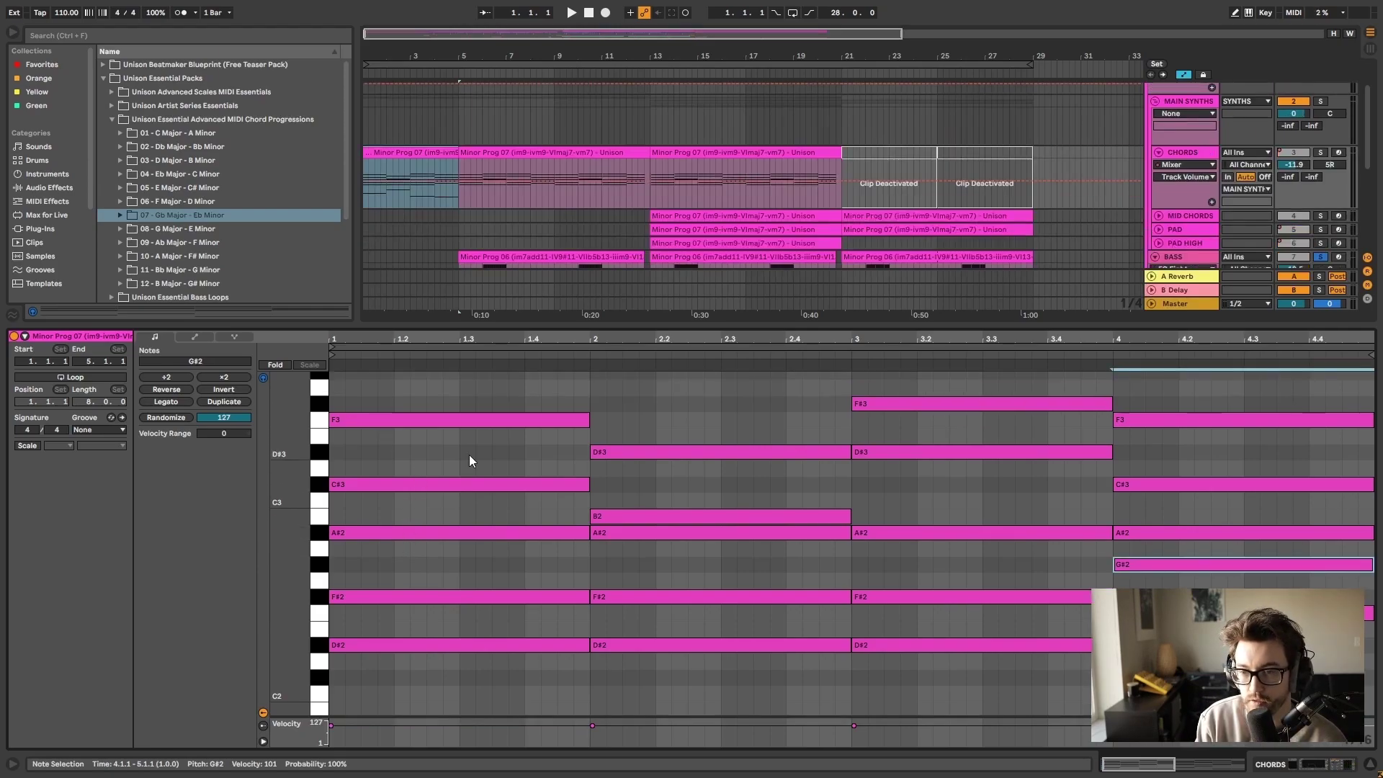
left_click(469, 455)
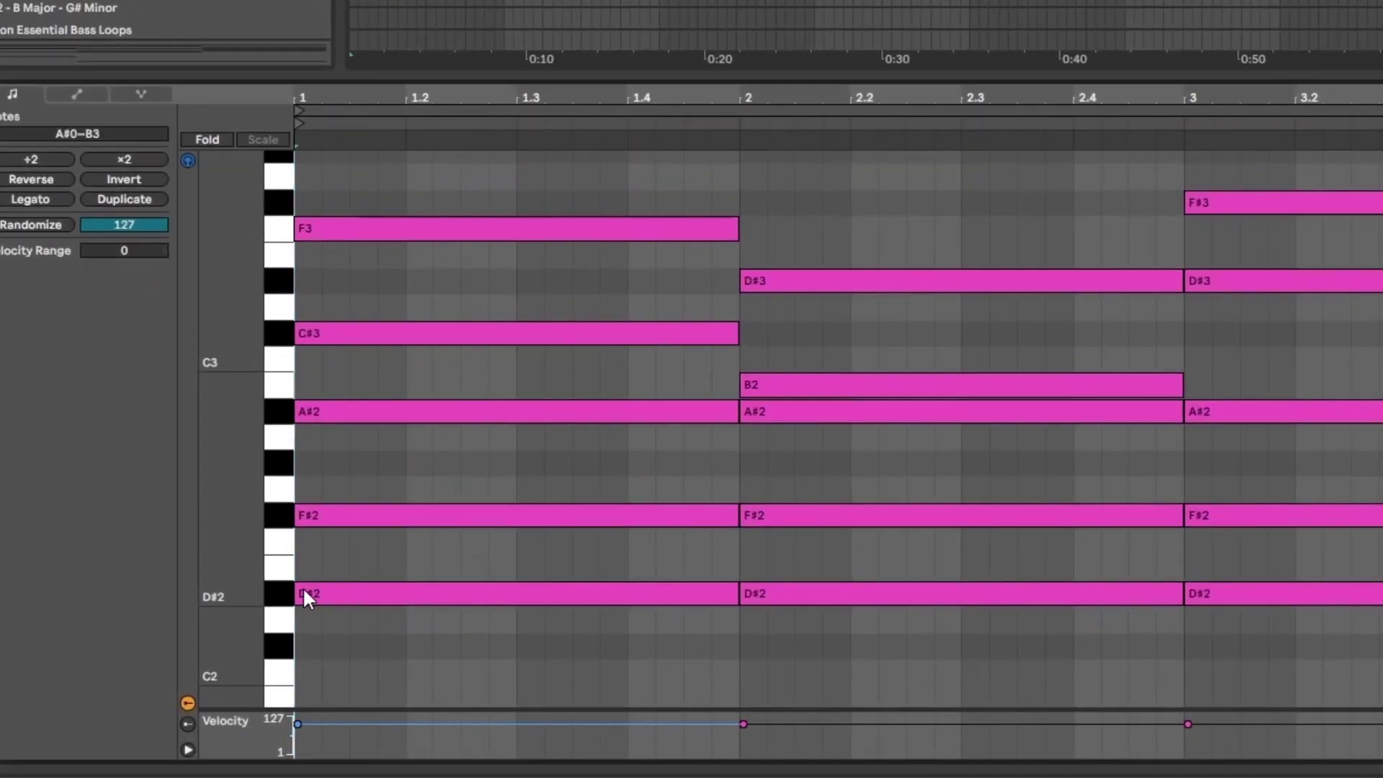
left_click_drag(346, 624, 361, 342)
left_click(363, 341)
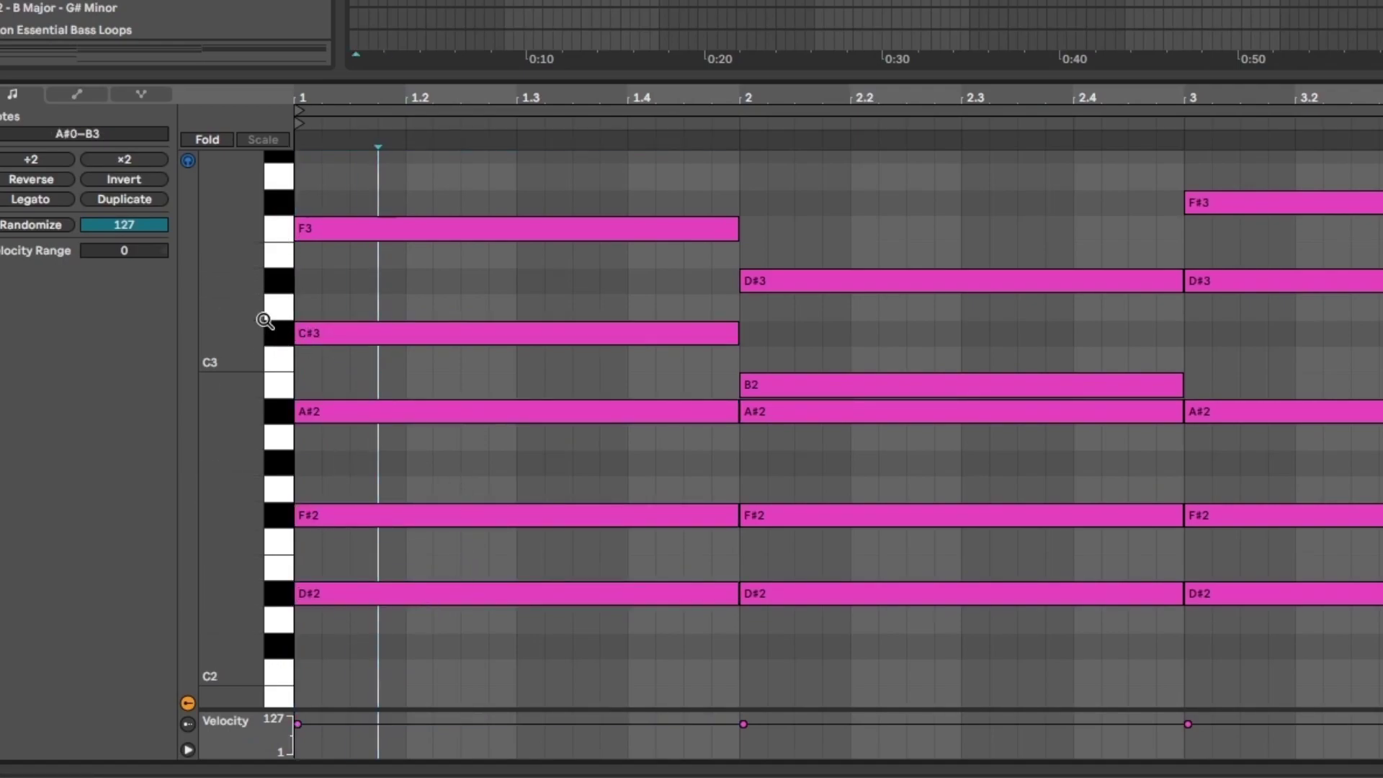
left_click(463, 167)
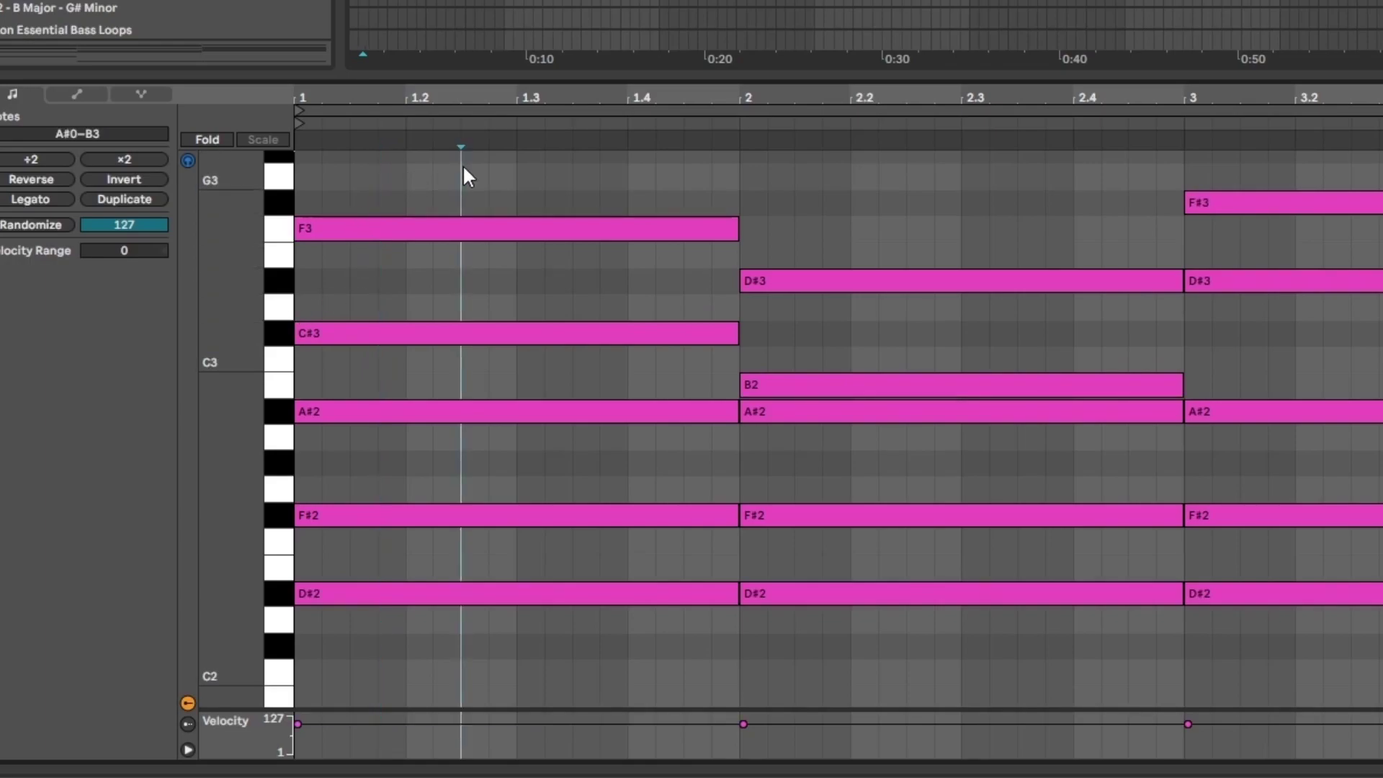
mouse_move(463, 164)
left_mouse_down()
mouse_move(481, 685)
mouse_move(425, 148)
left_mouse_up()
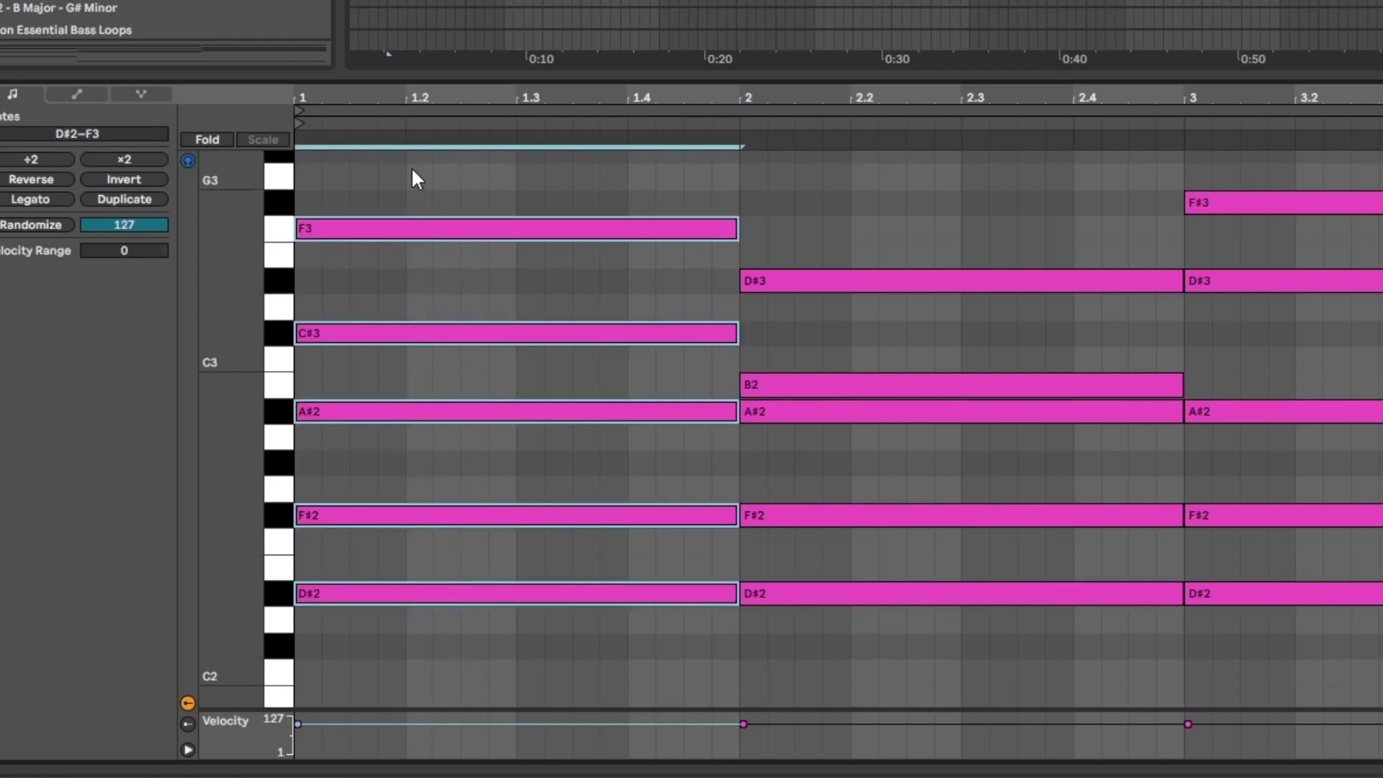
left_click_drag(399, 612, 413, 386)
scroll(668, 405, "down", 5)
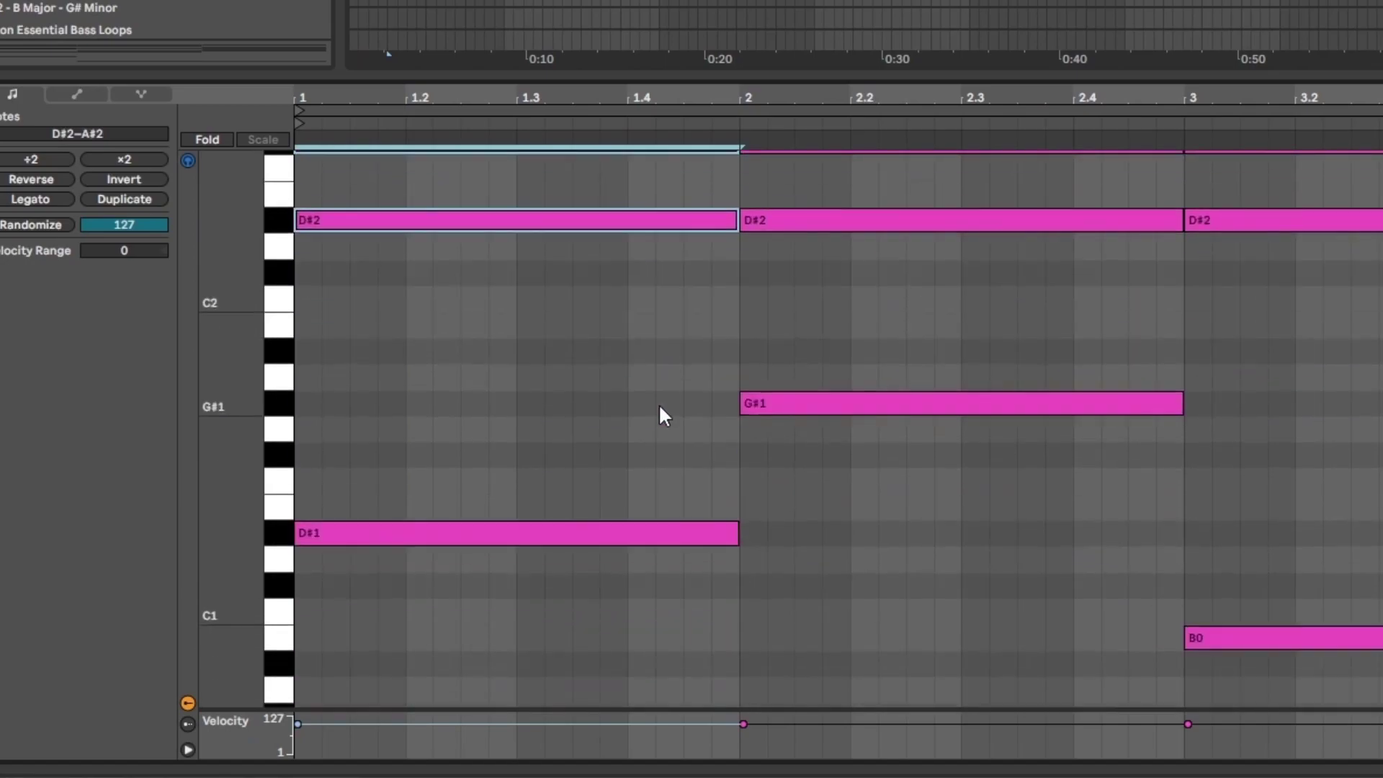
scroll(655, 396, "up", 1)
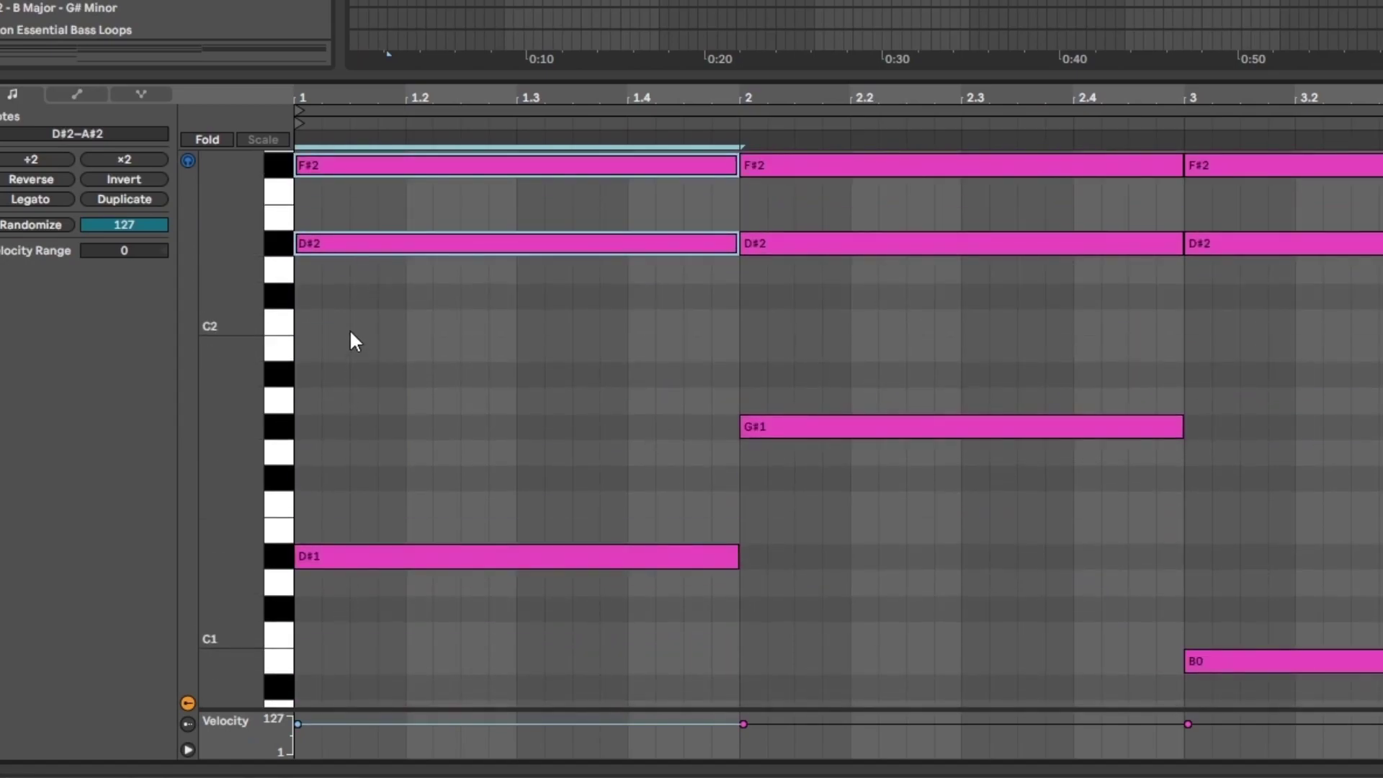
scroll(364, 303, "up", 4)
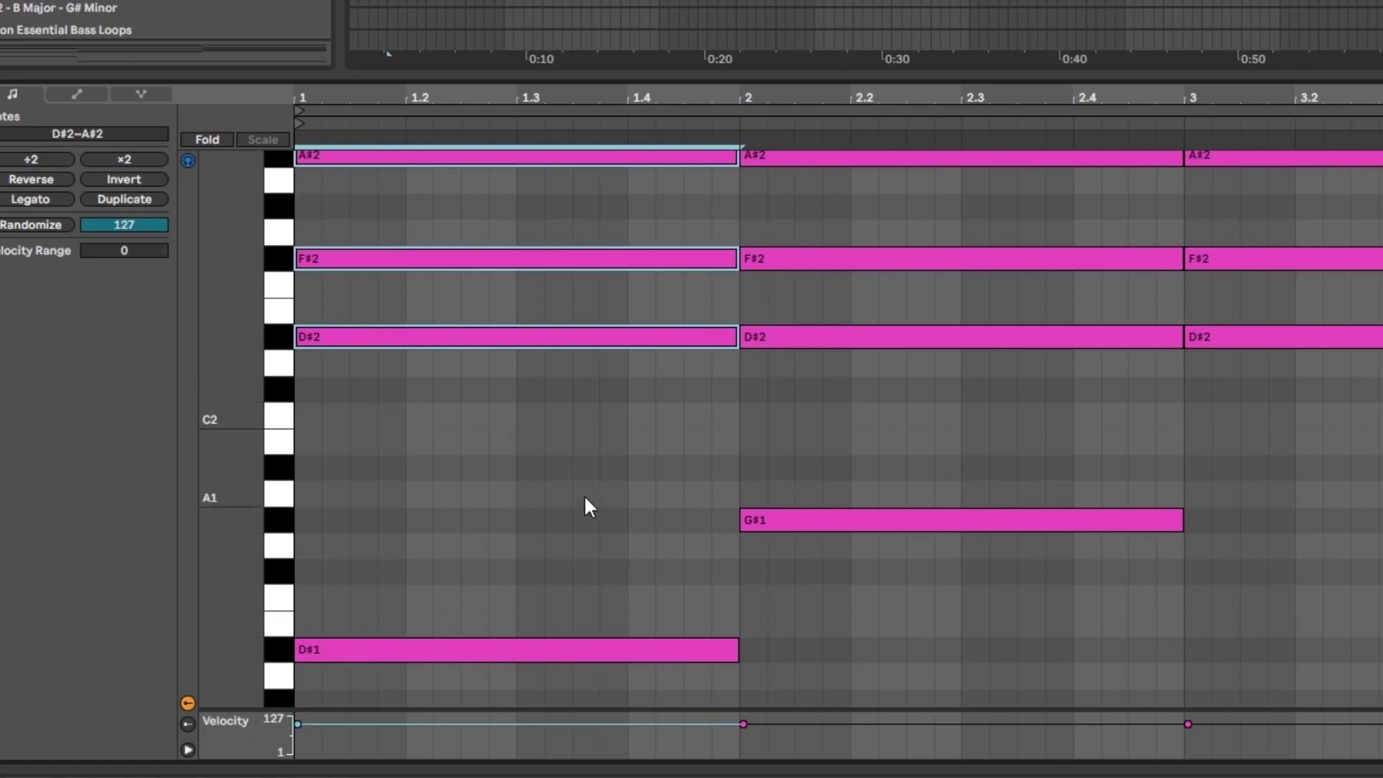
key("space")
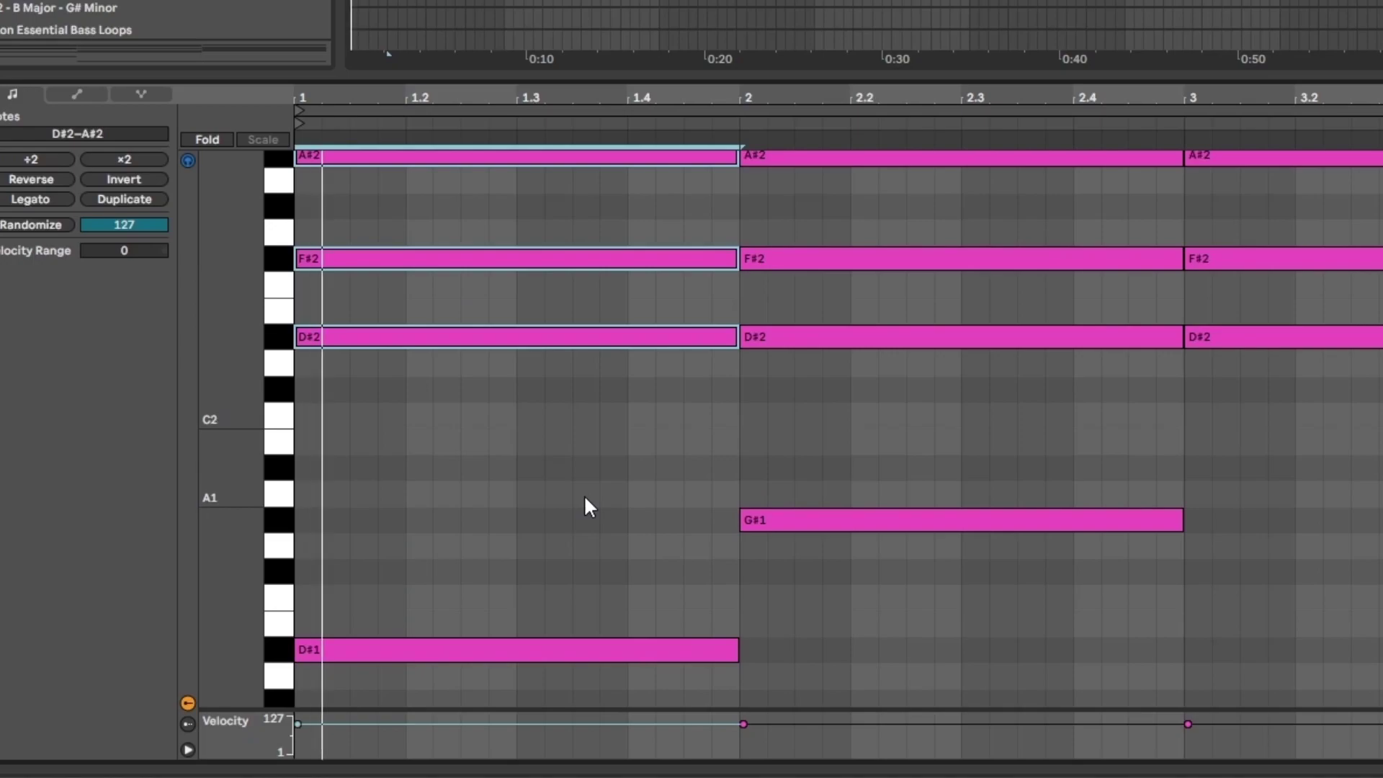
left_click(541, 650)
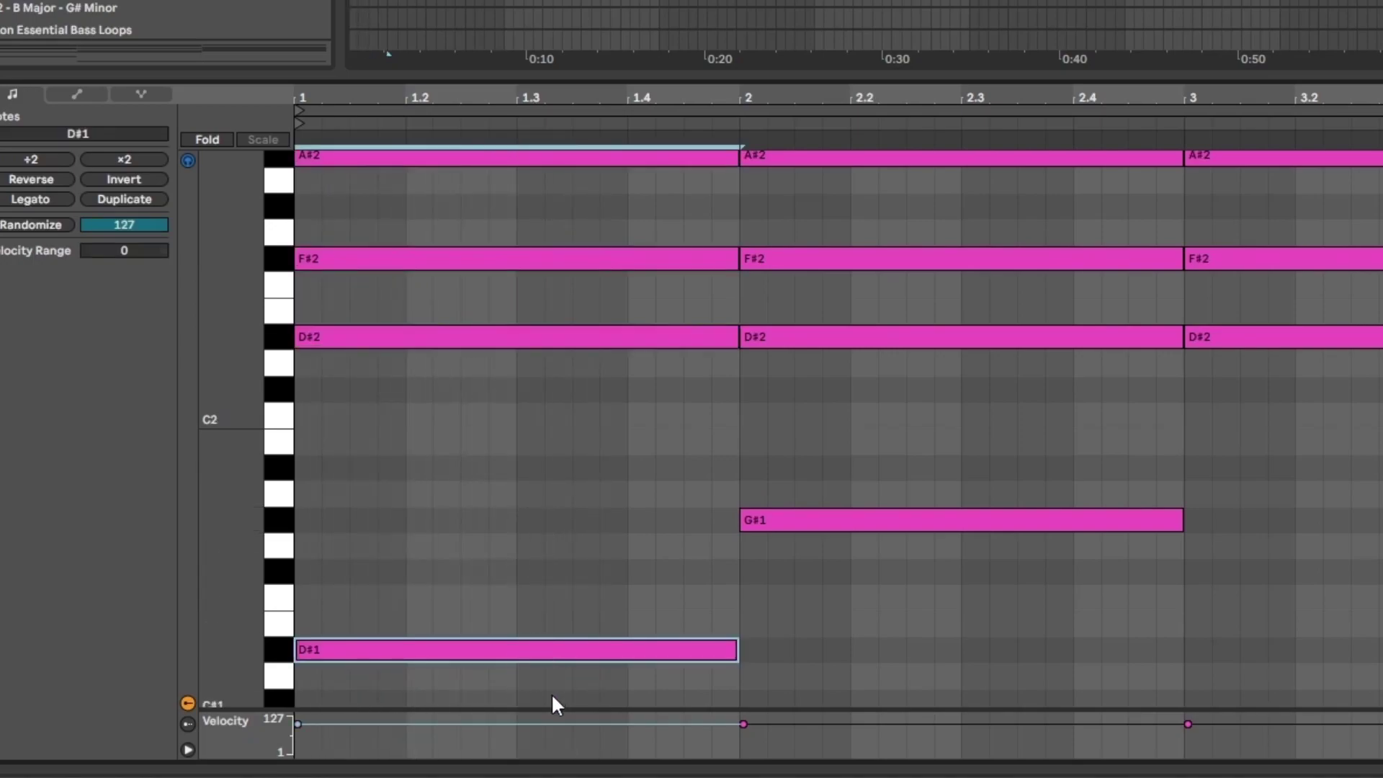
key("0")
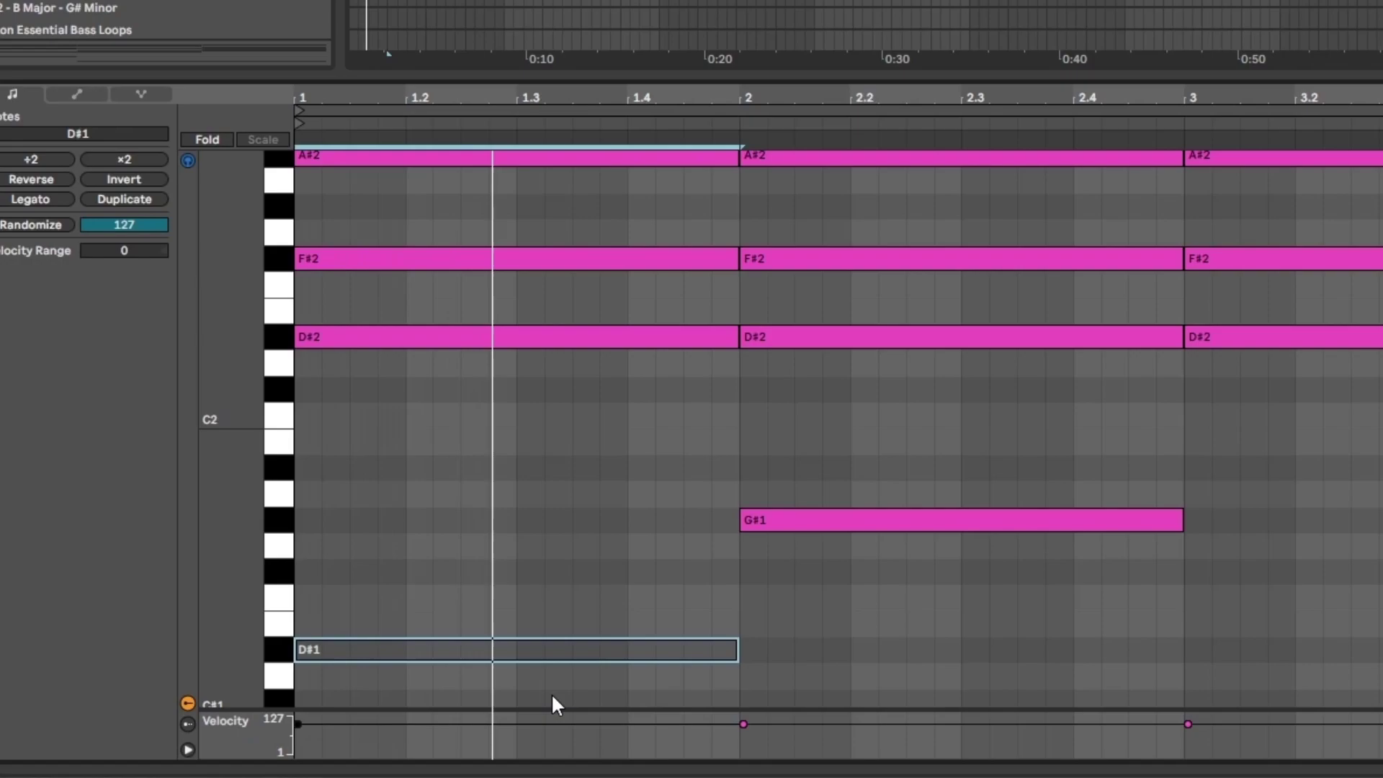
key("0")
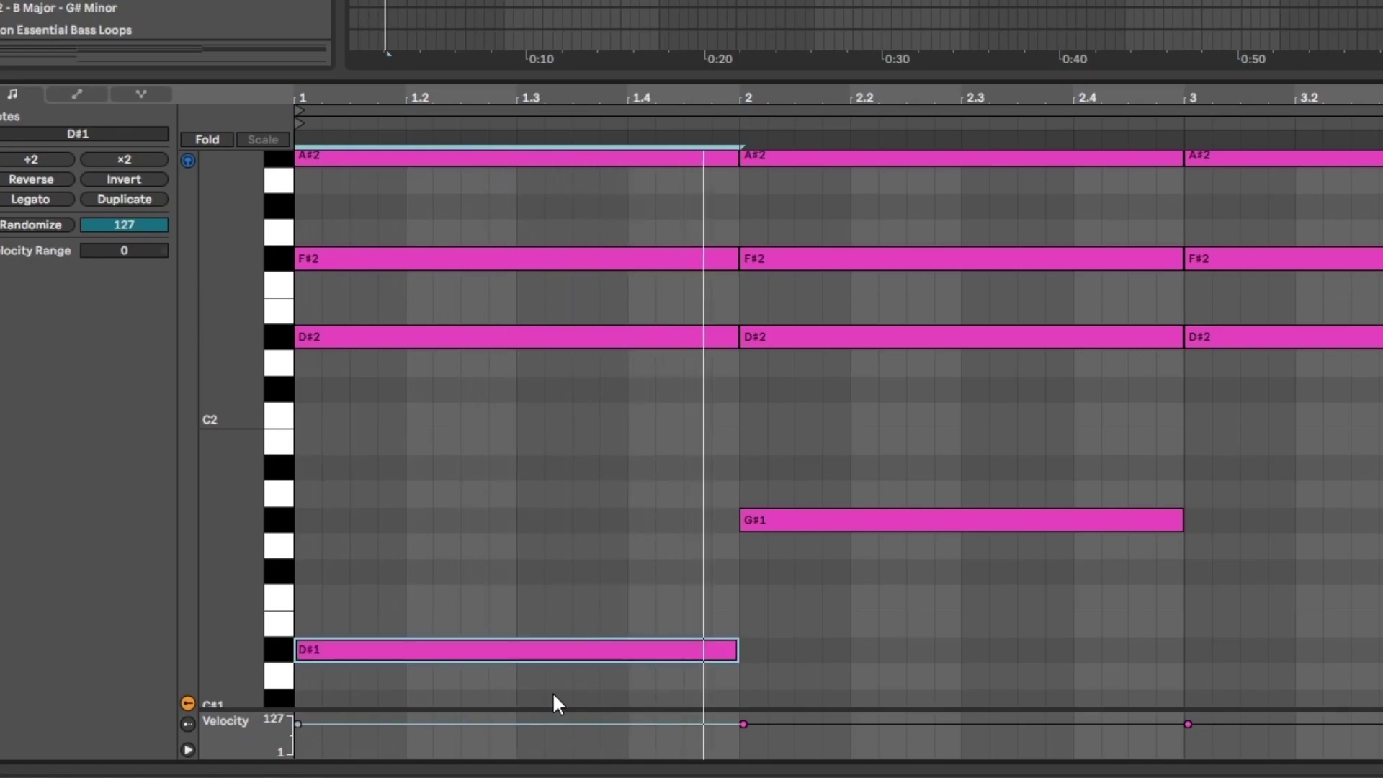
scroll(540, 540, "up", 5)
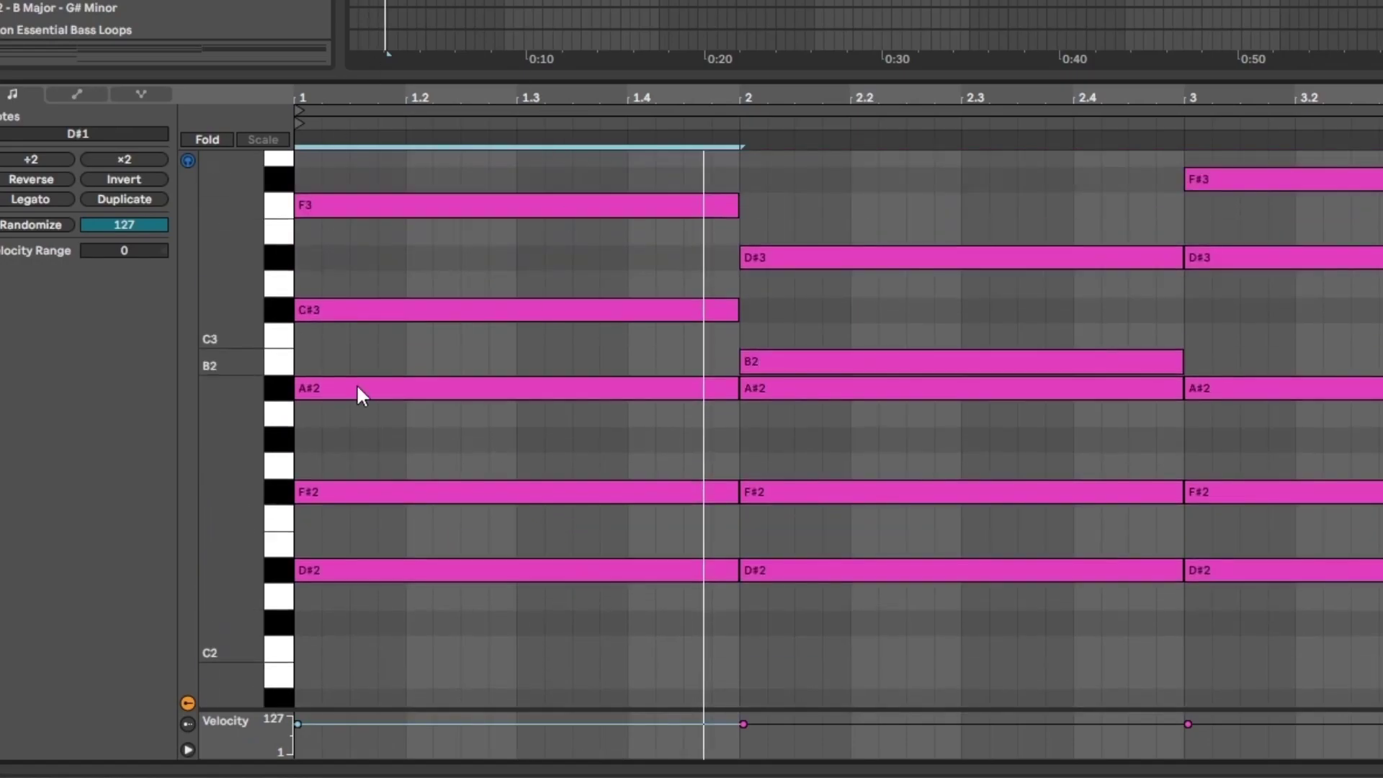
left_click(274, 393)
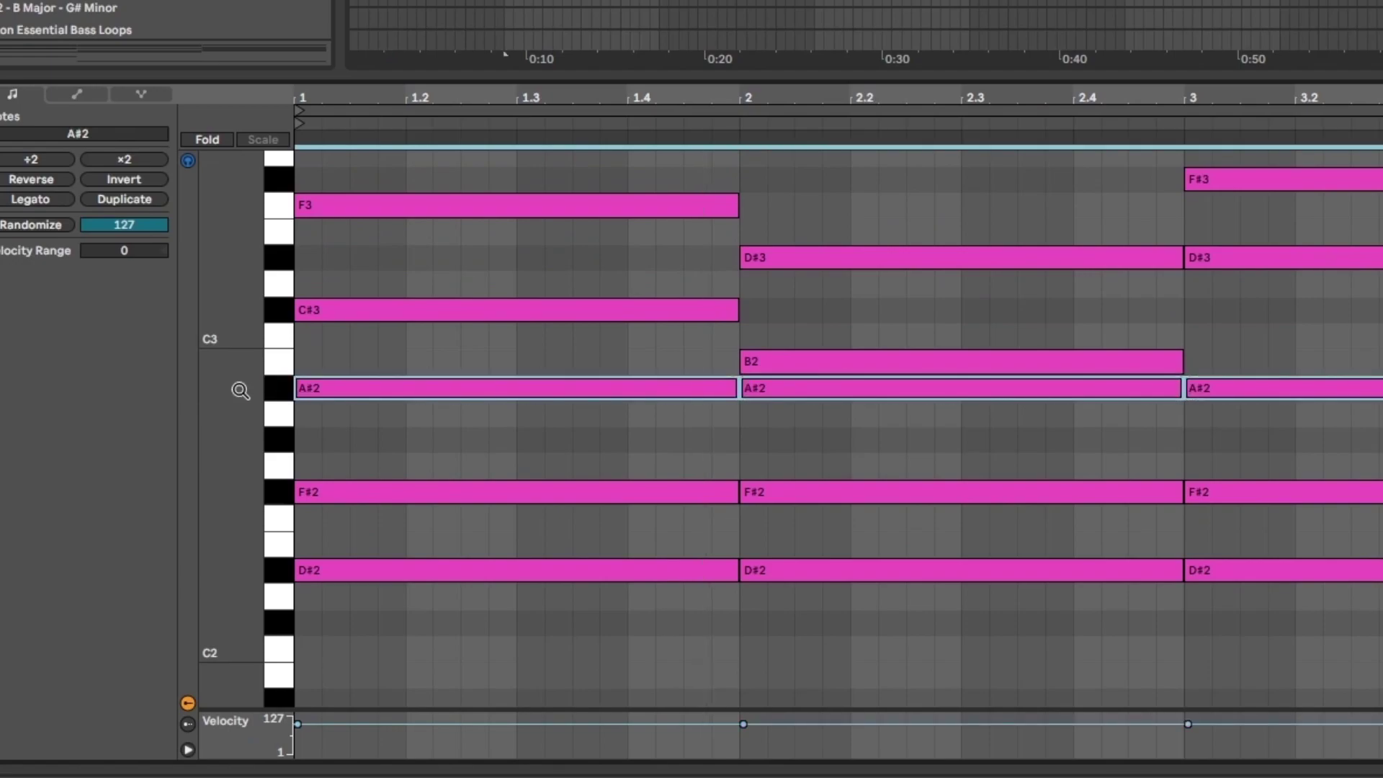
left_click_drag(240, 391, 247, 390)
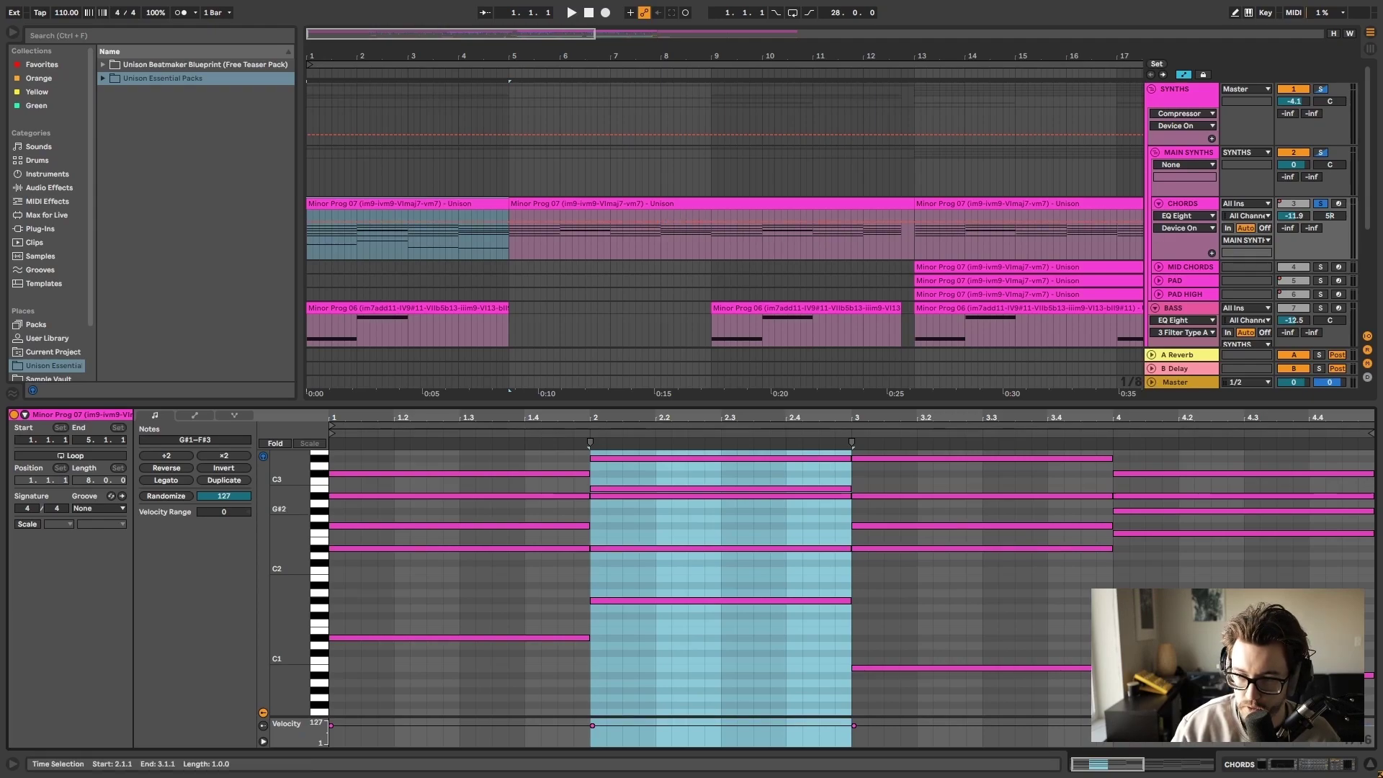
Show the CHORDS chain's enlarged EQ Eight curve and play the chords to watch their spectrum
key("shift+Tab")
left_click(505, 618)
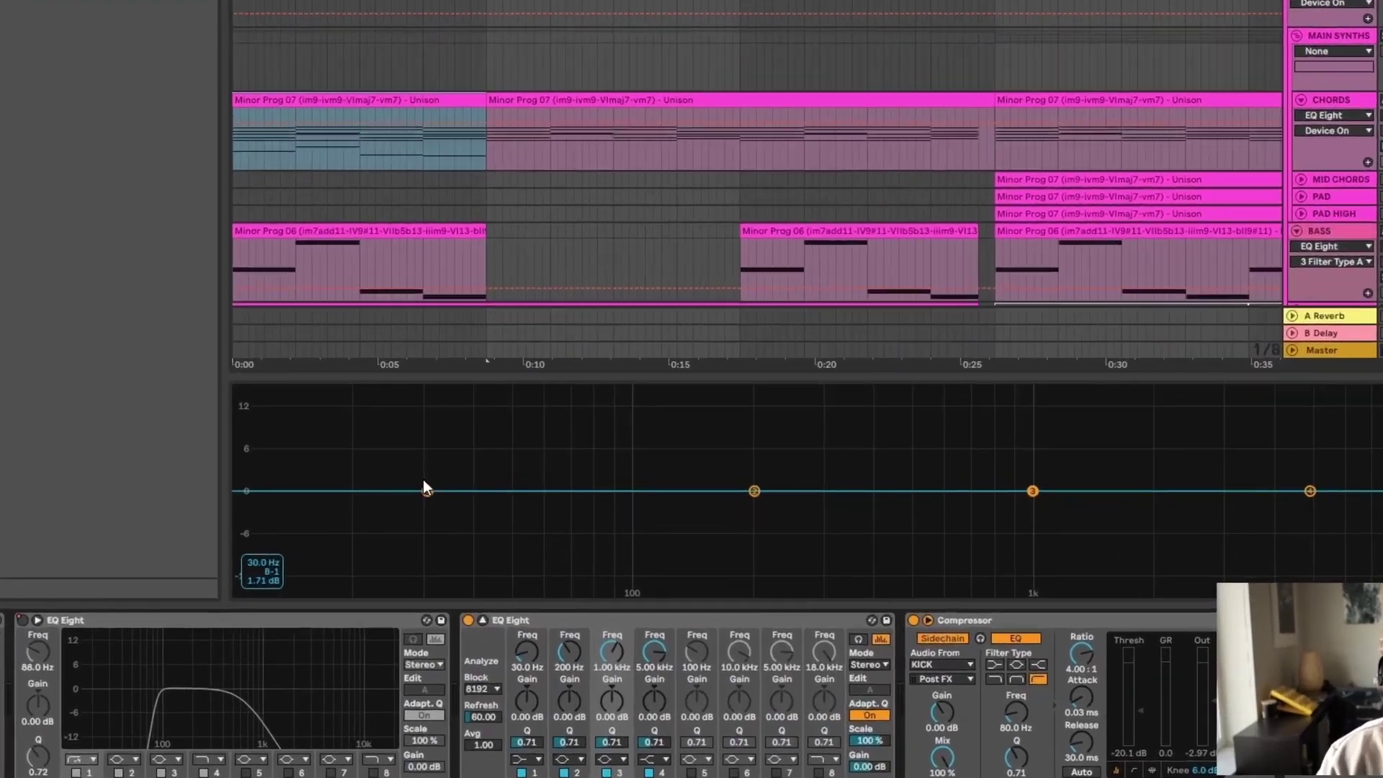
key("space")
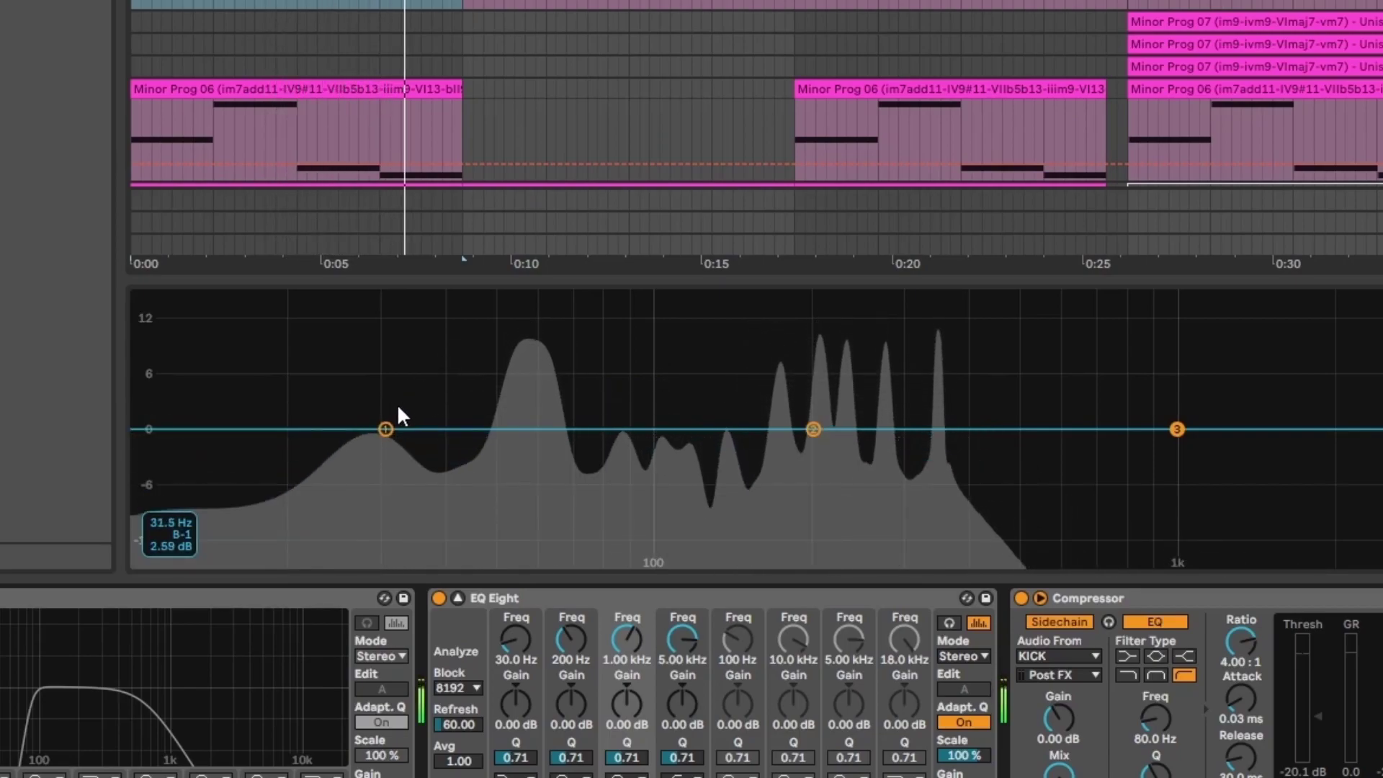
key("space")
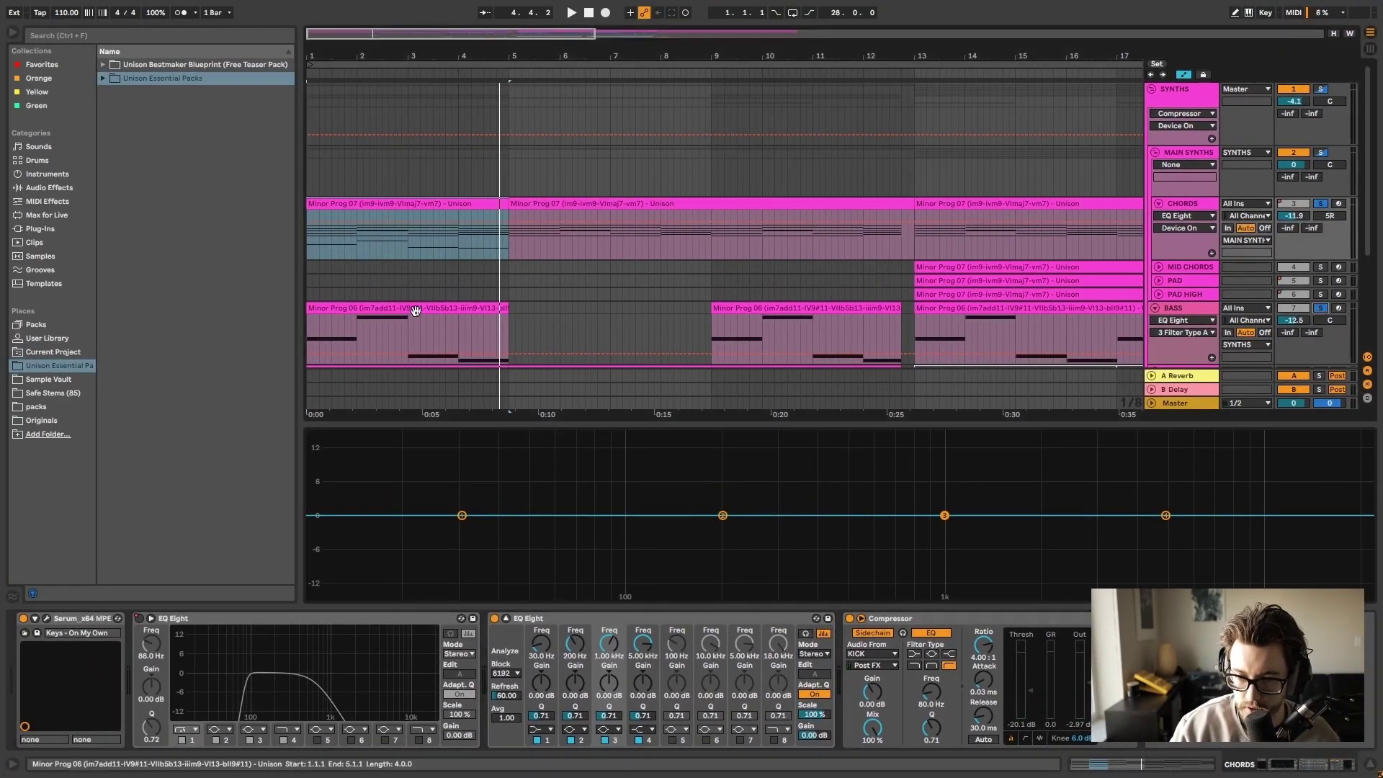
Loop bars 1–5 around the first Minor Prog 06 bass clip and audition the BASS track
left_click(415, 308)
key("ctrl+l")
key("space")
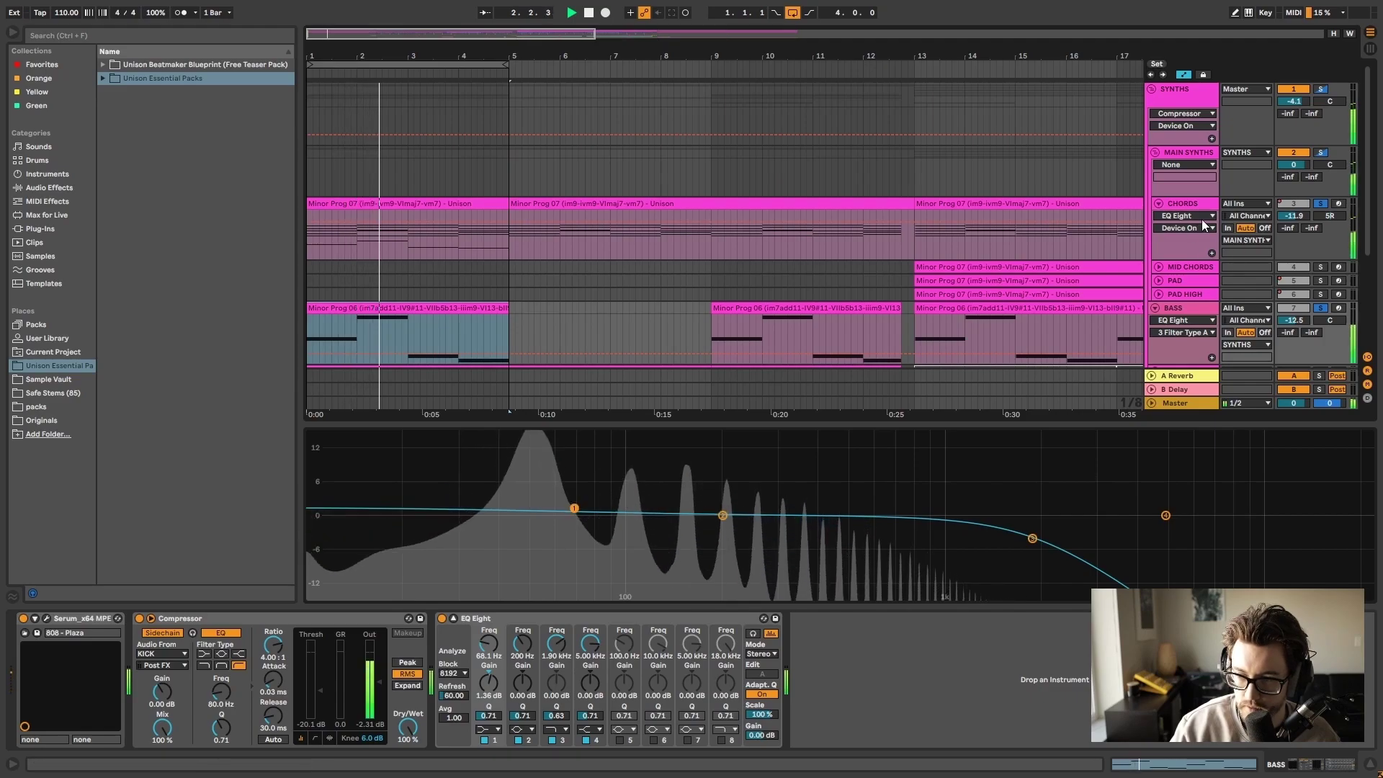
left_click(1185, 315)
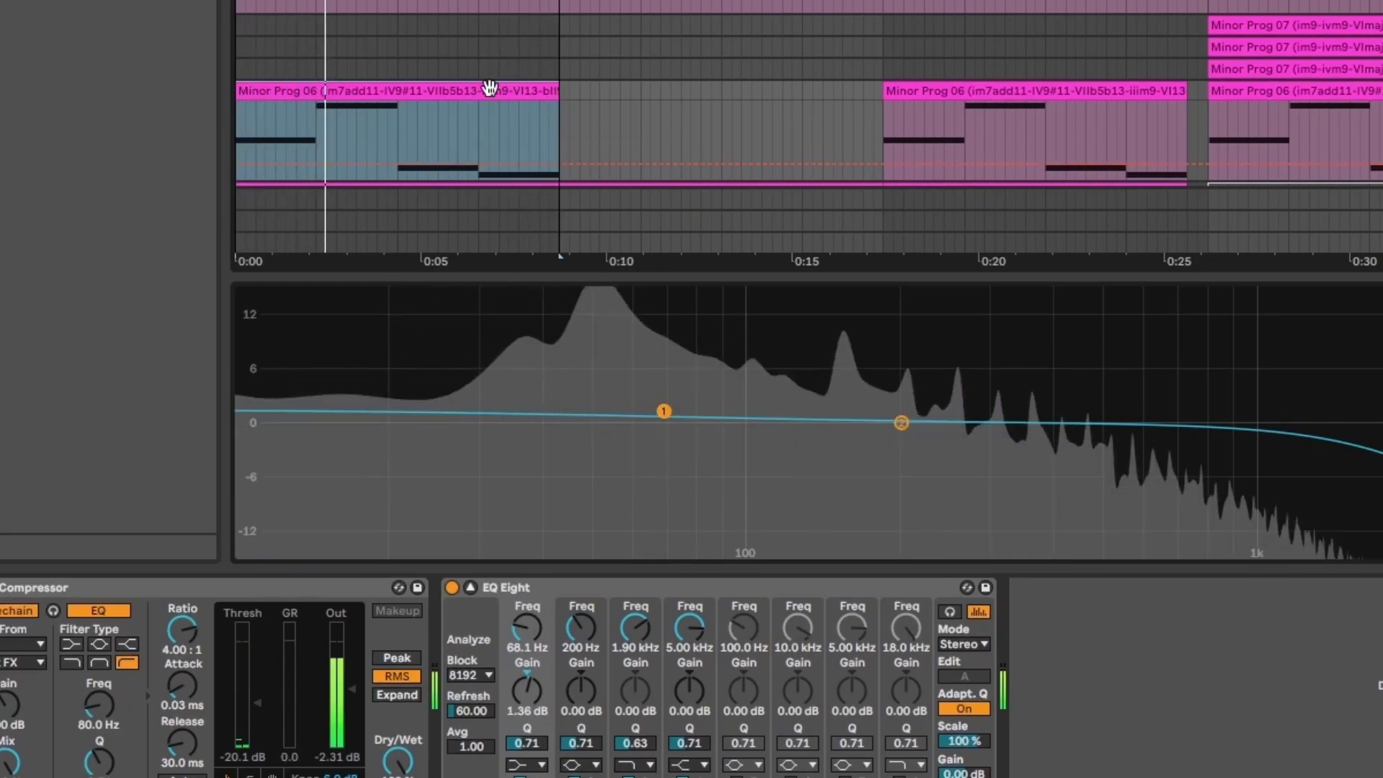
left_click(1198, 179)
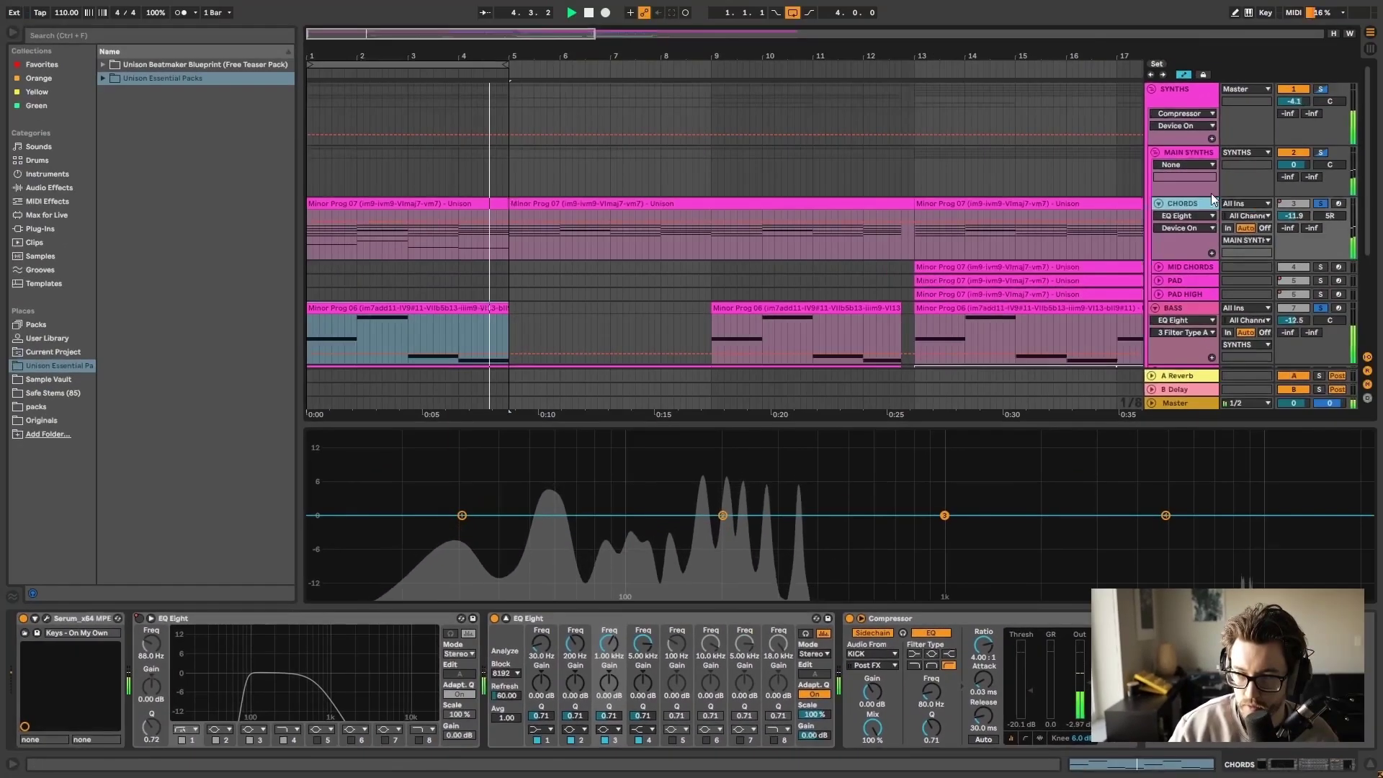
Show automation for the CHORDS track's first EQ Eight
left_click(1197, 193)
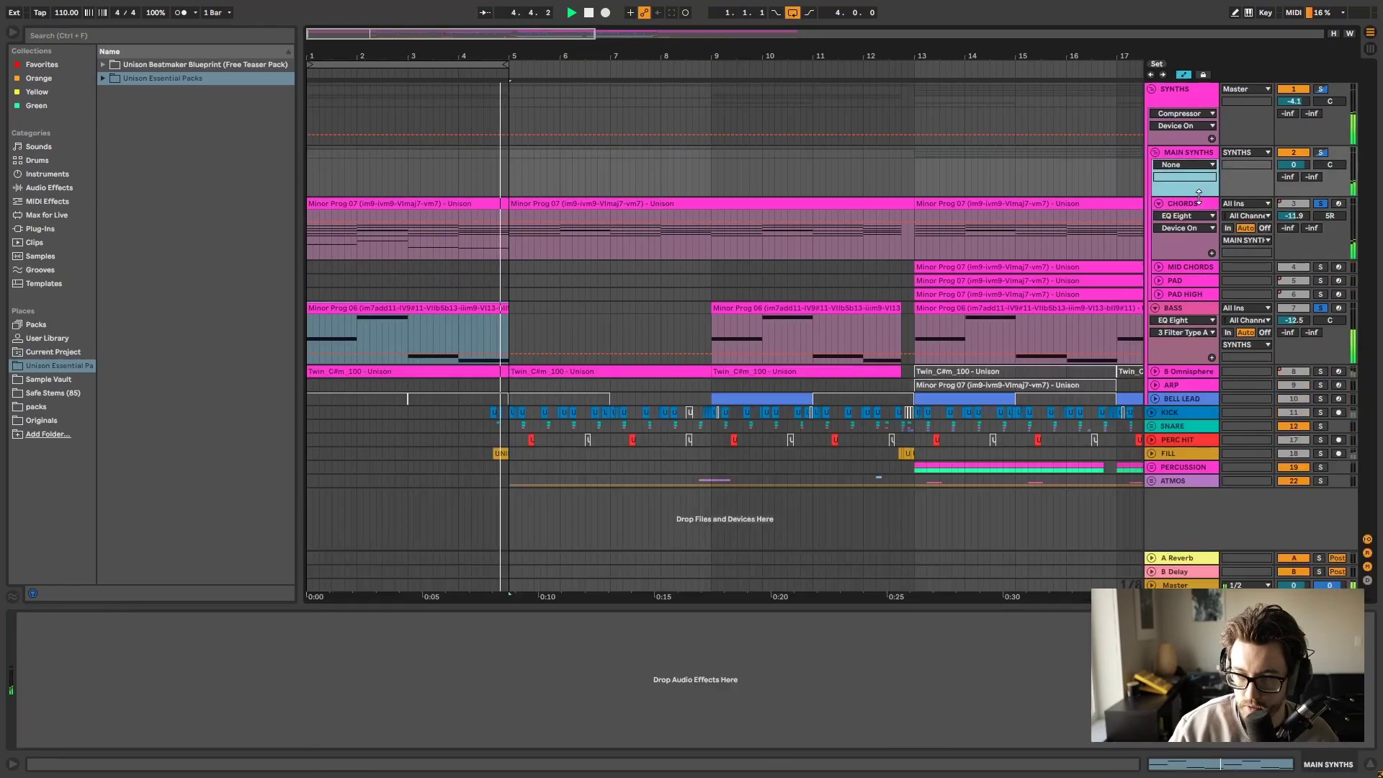
left_click(1194, 203)
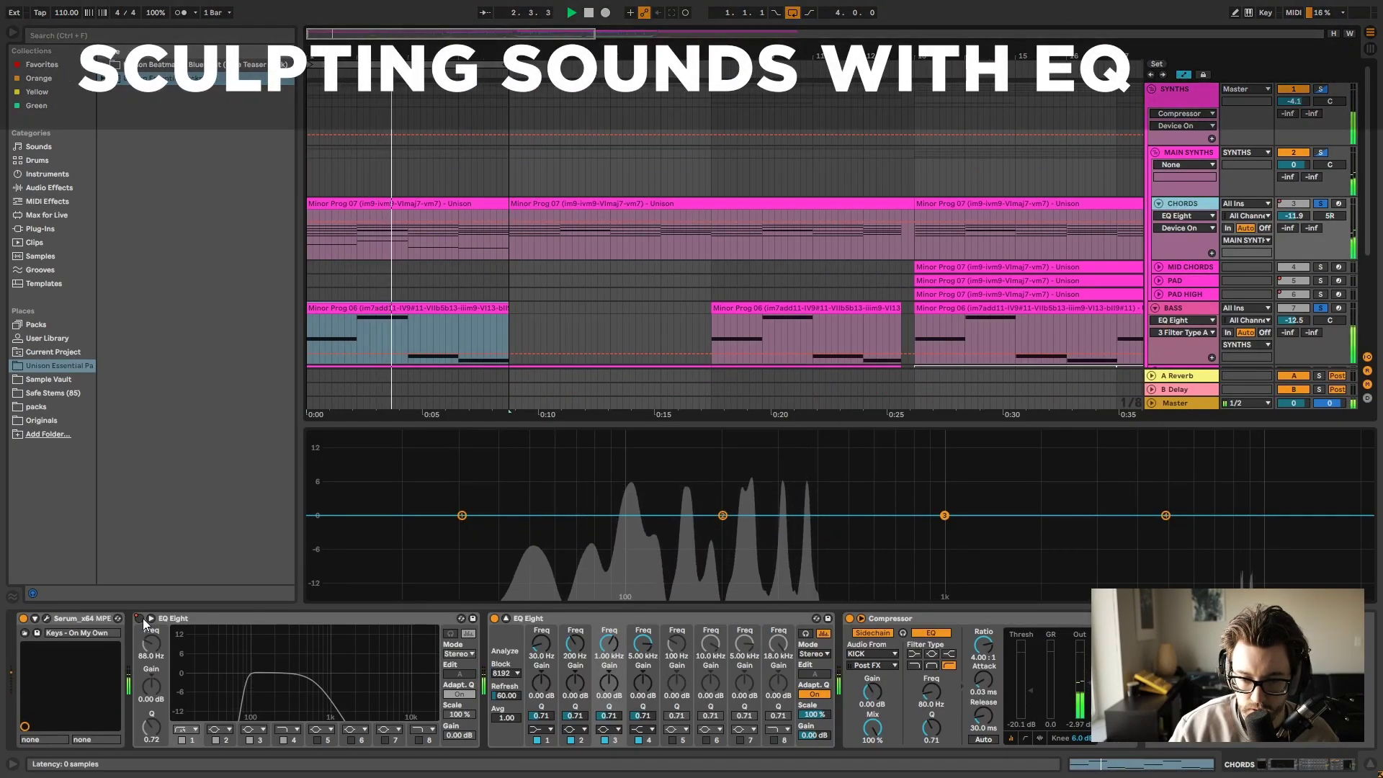
right_click(142, 618)
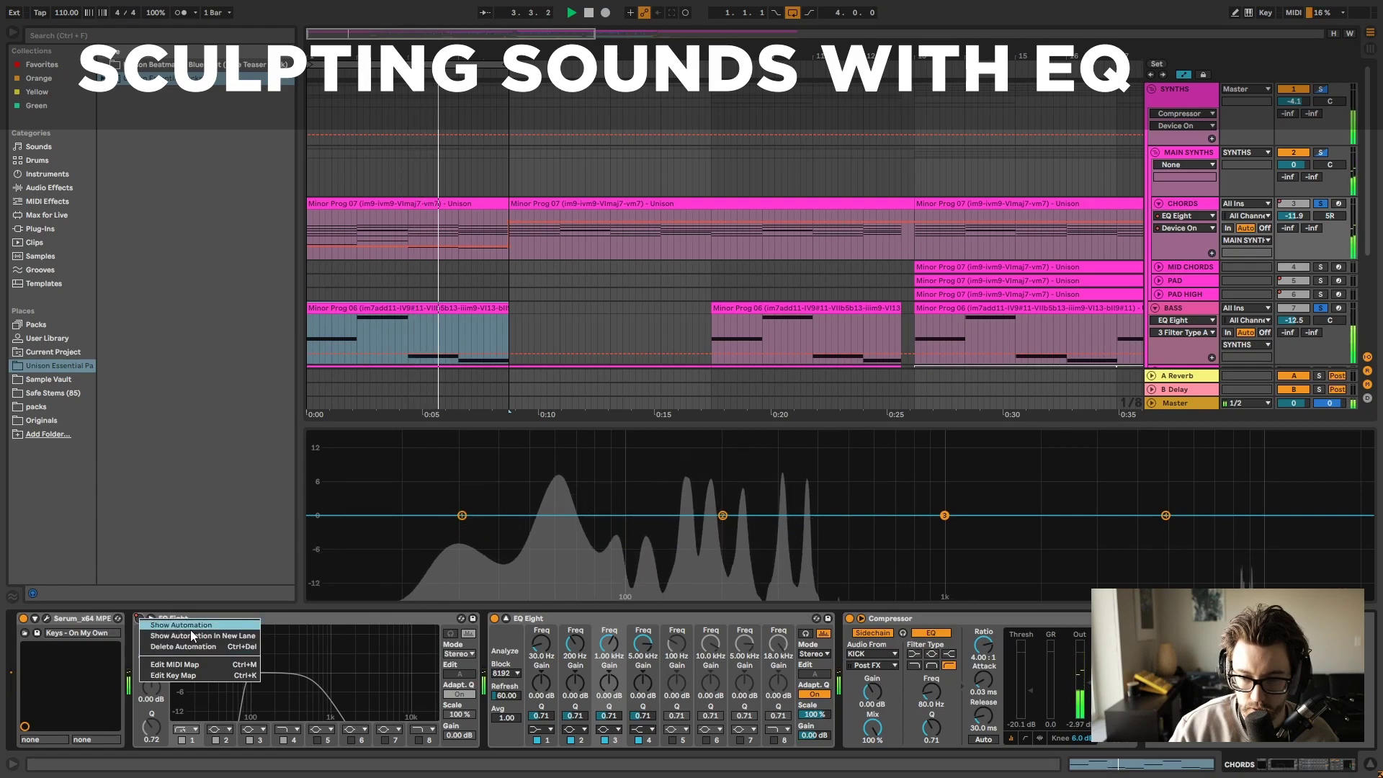
left_click(191, 628)
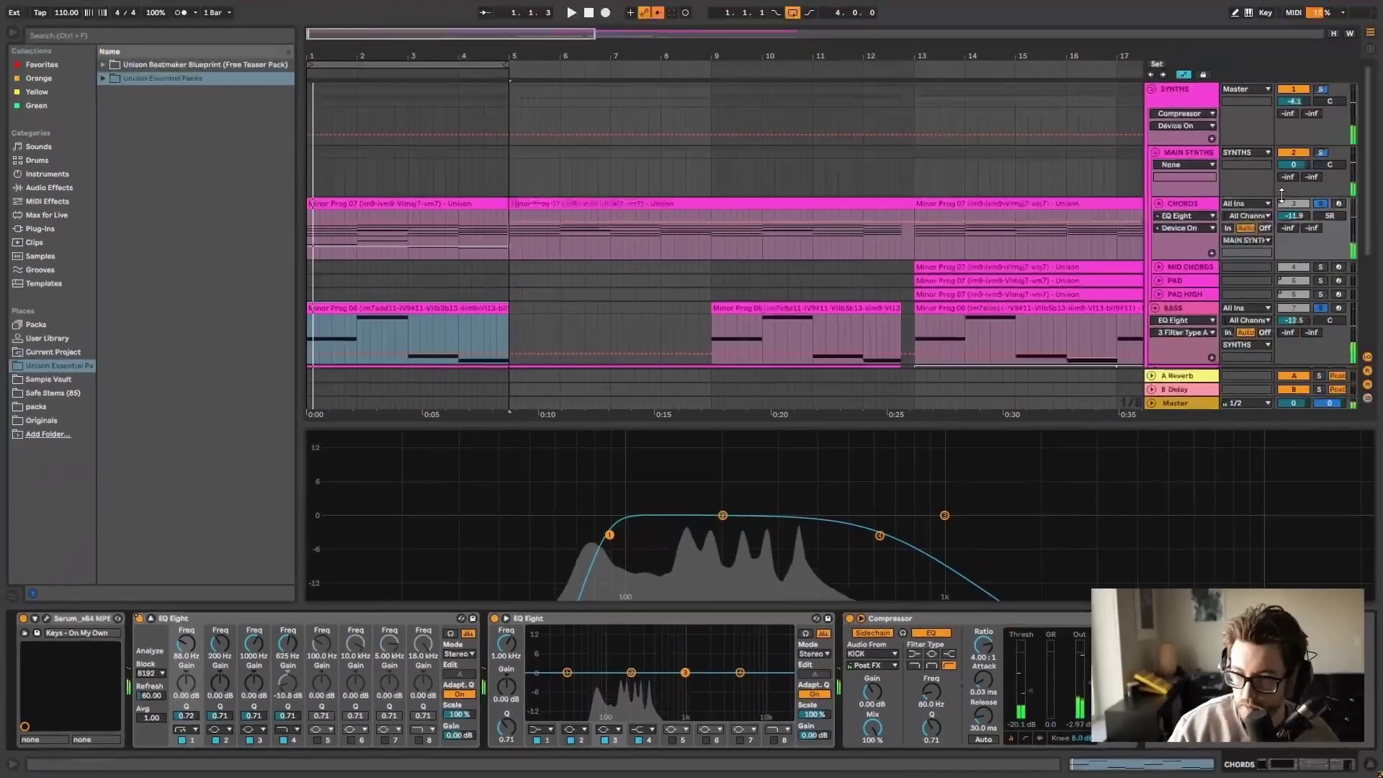
Unsolo BASS, play the chords against the full mix, then select the Minor Prog 07 clips
left_click(1320, 307)
key("space")
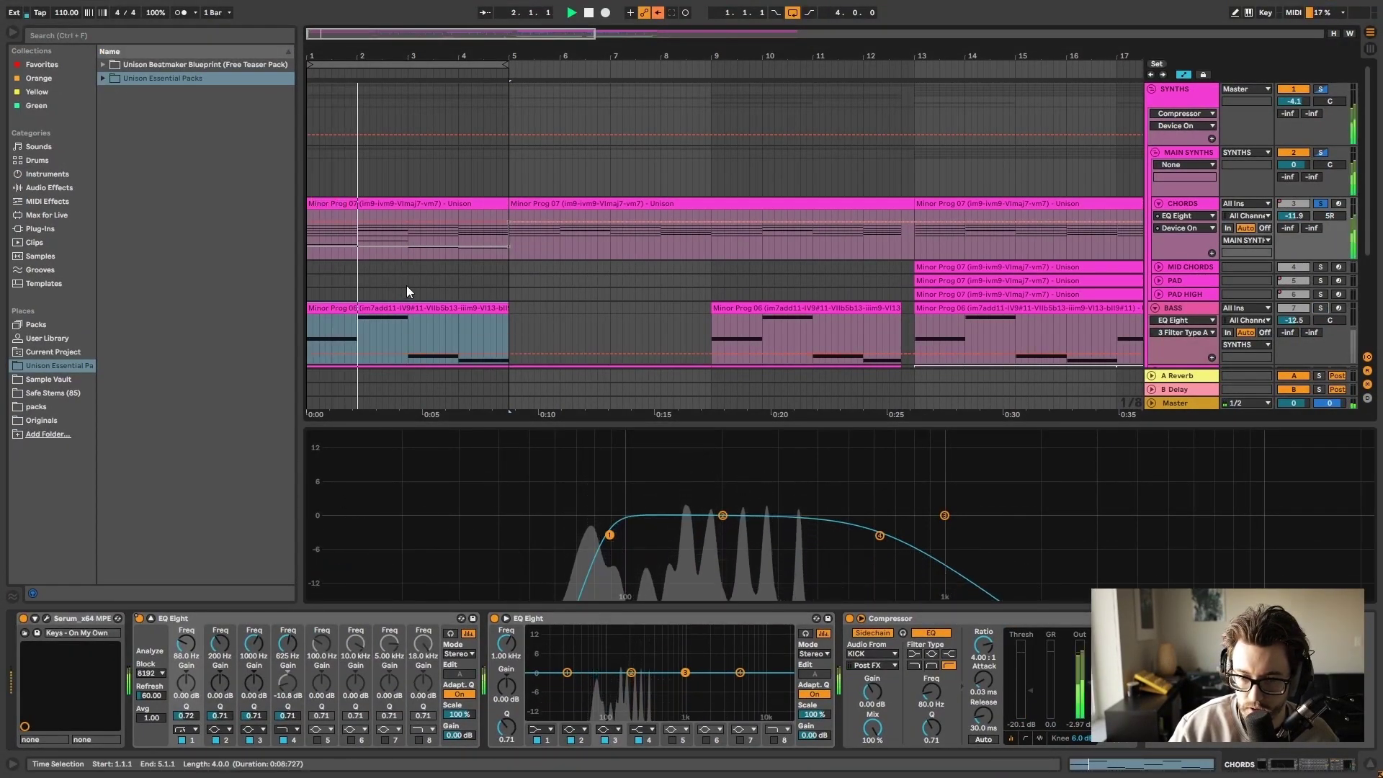
left_click(1194, 204)
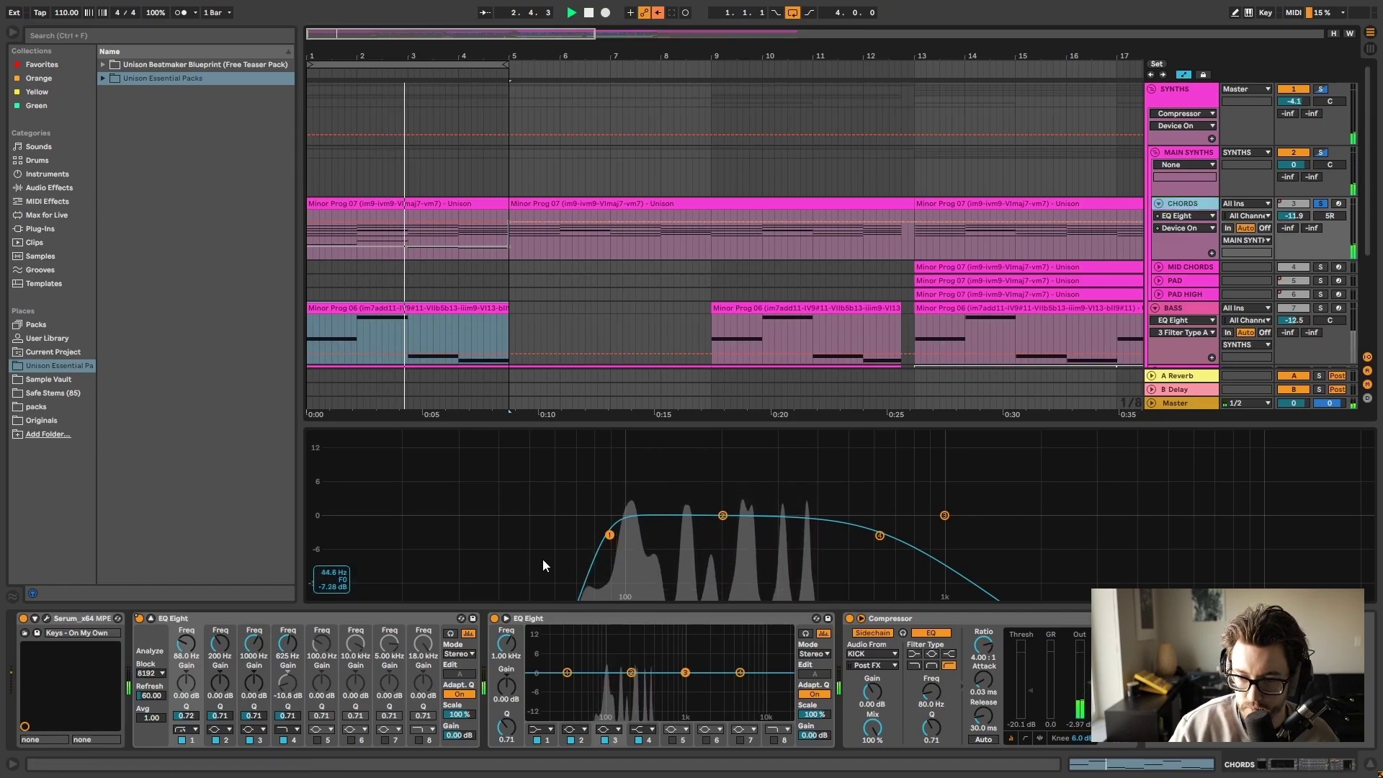
key("space")
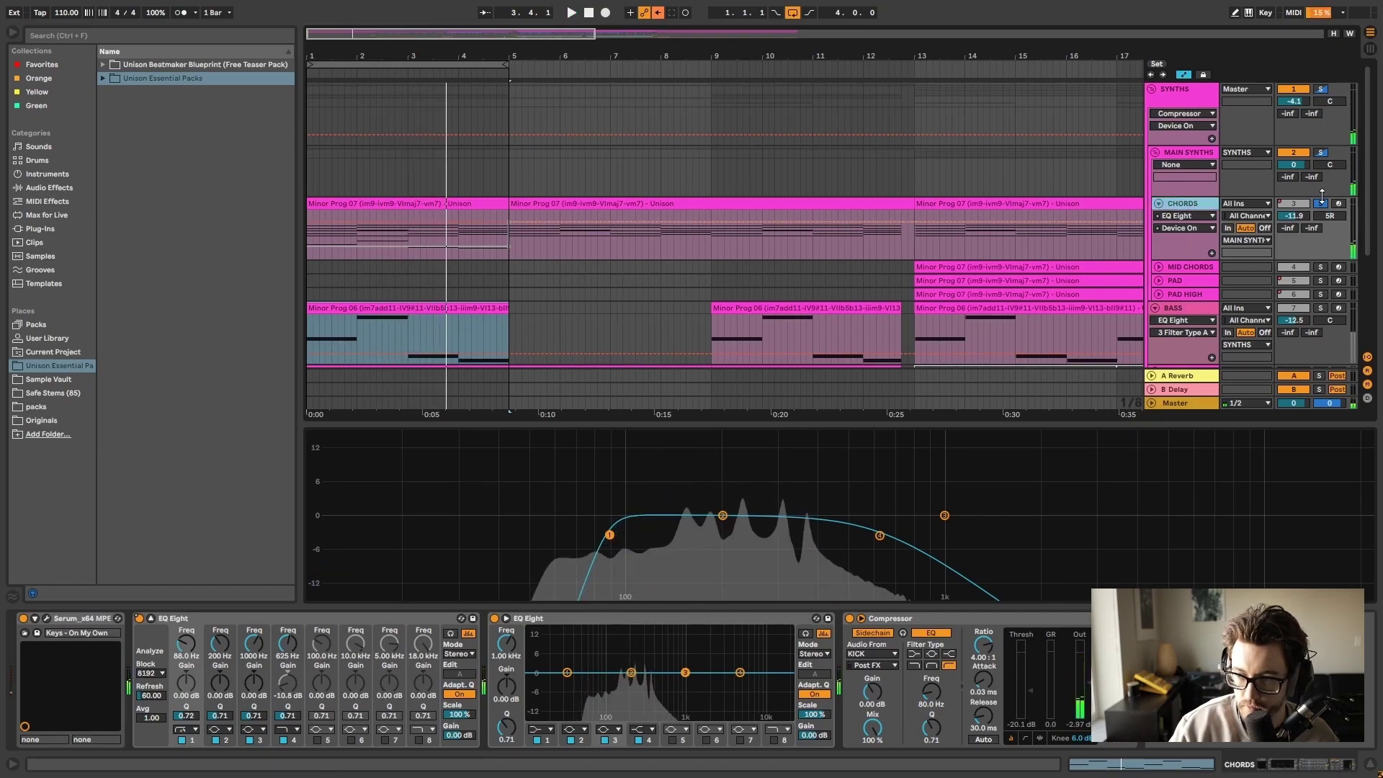
left_click(440, 208)
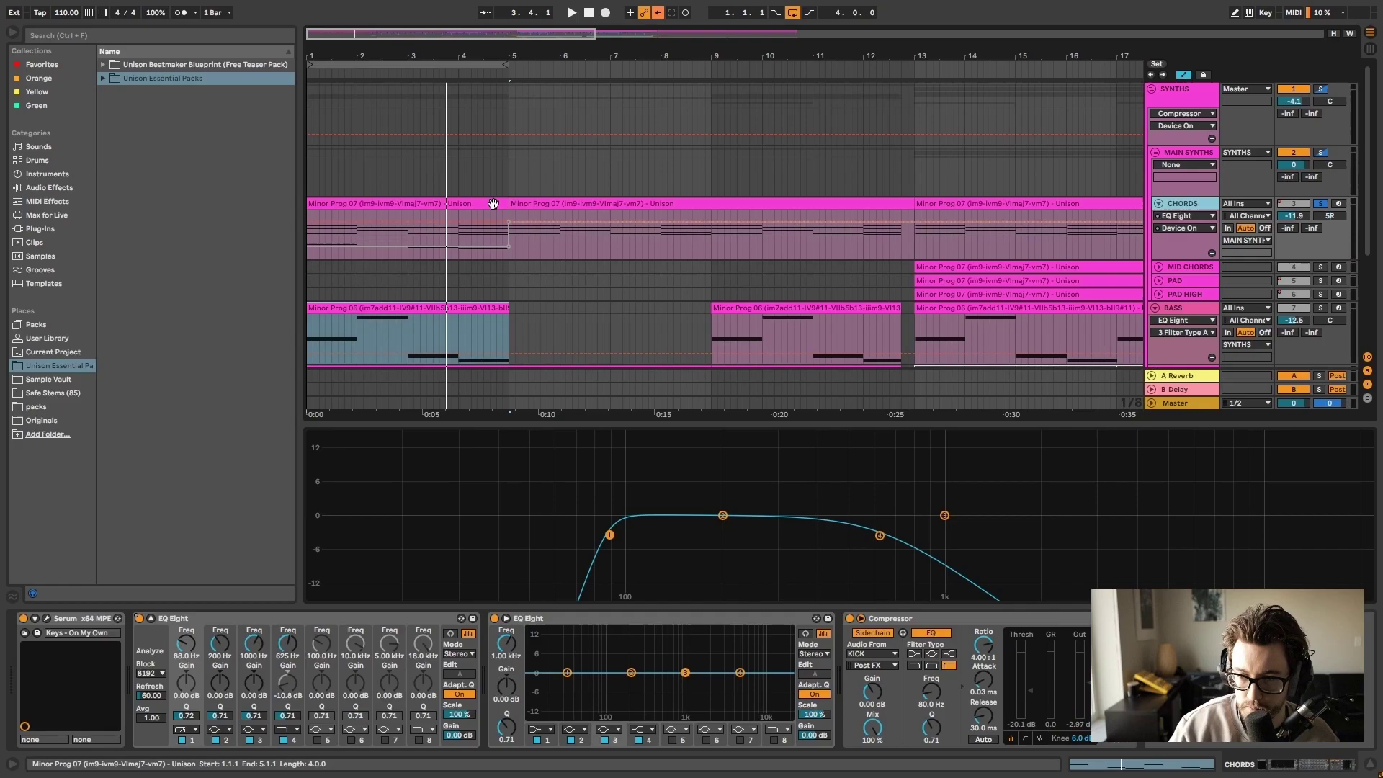
left_click(542, 205)
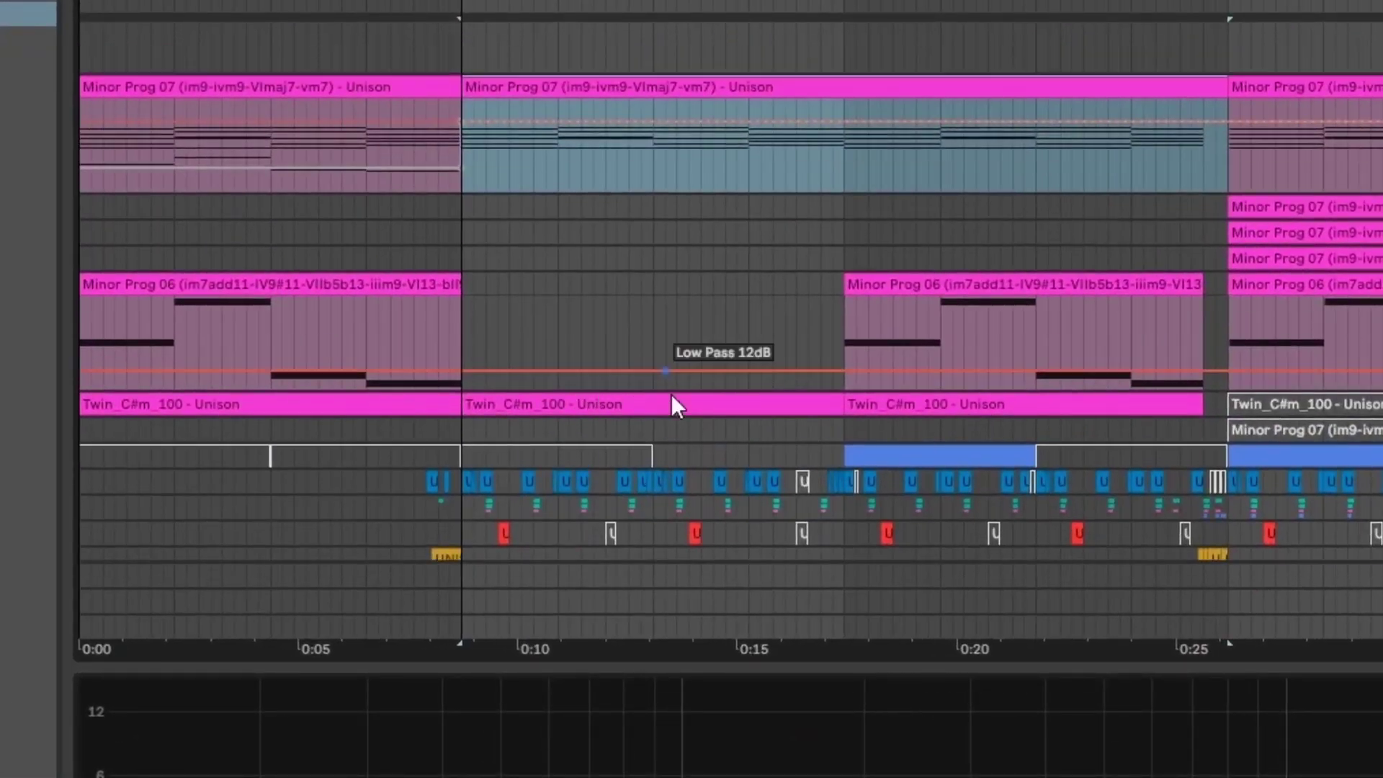
Move the first Minor Prog 06 bass clip to bar 5, re-enable the chords' EQ automation, and play
scroll(577, 348, "up", 4)
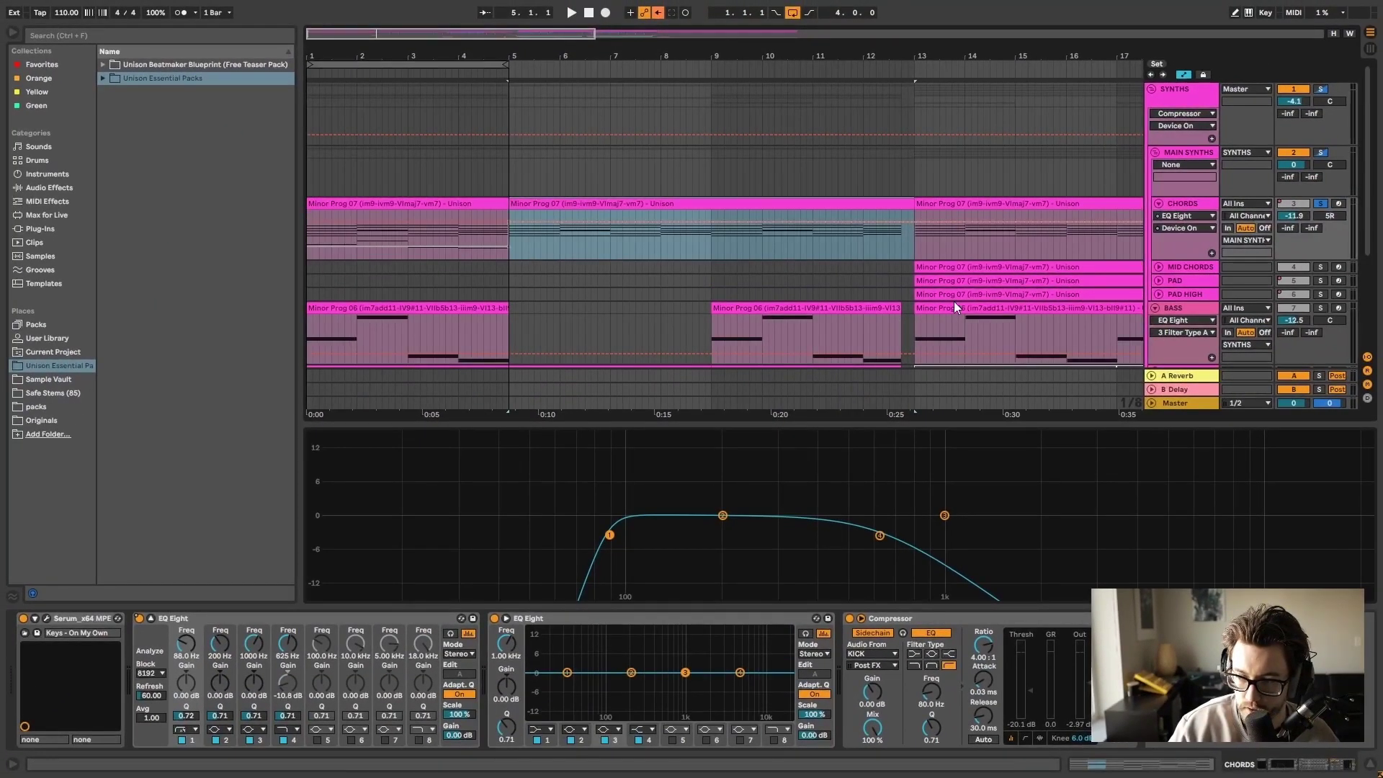
left_click_drag(364, 310, 556, 314)
left_click(1181, 205)
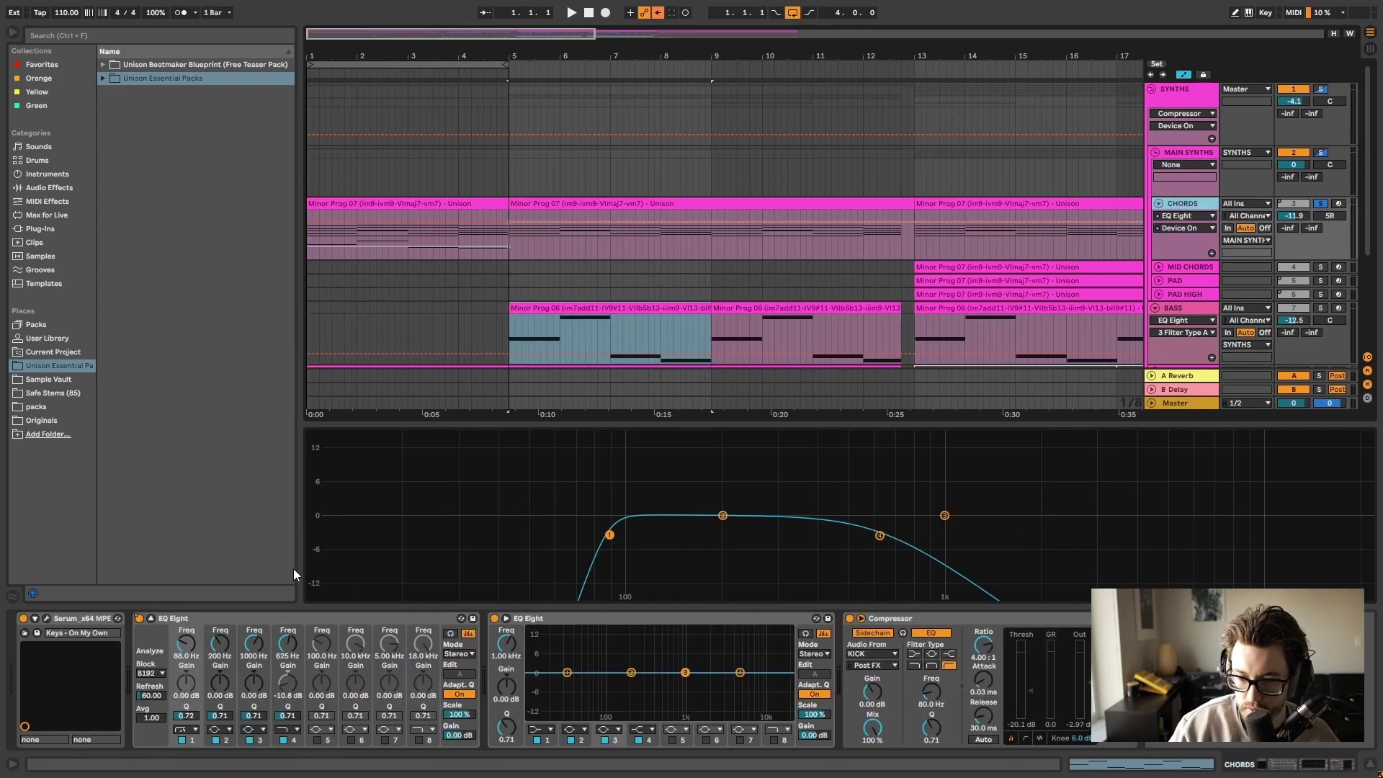
right_click(137, 624)
left_click(184, 647)
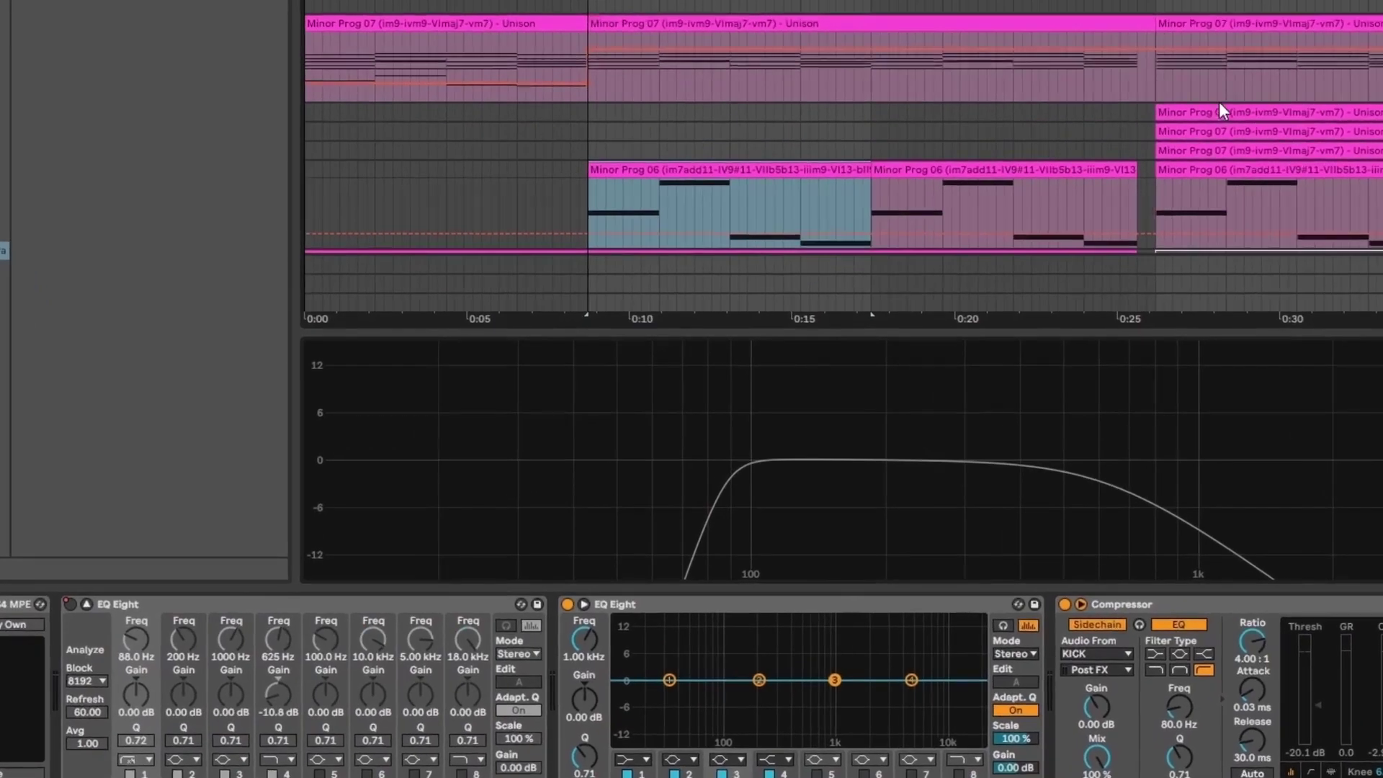
key("space")
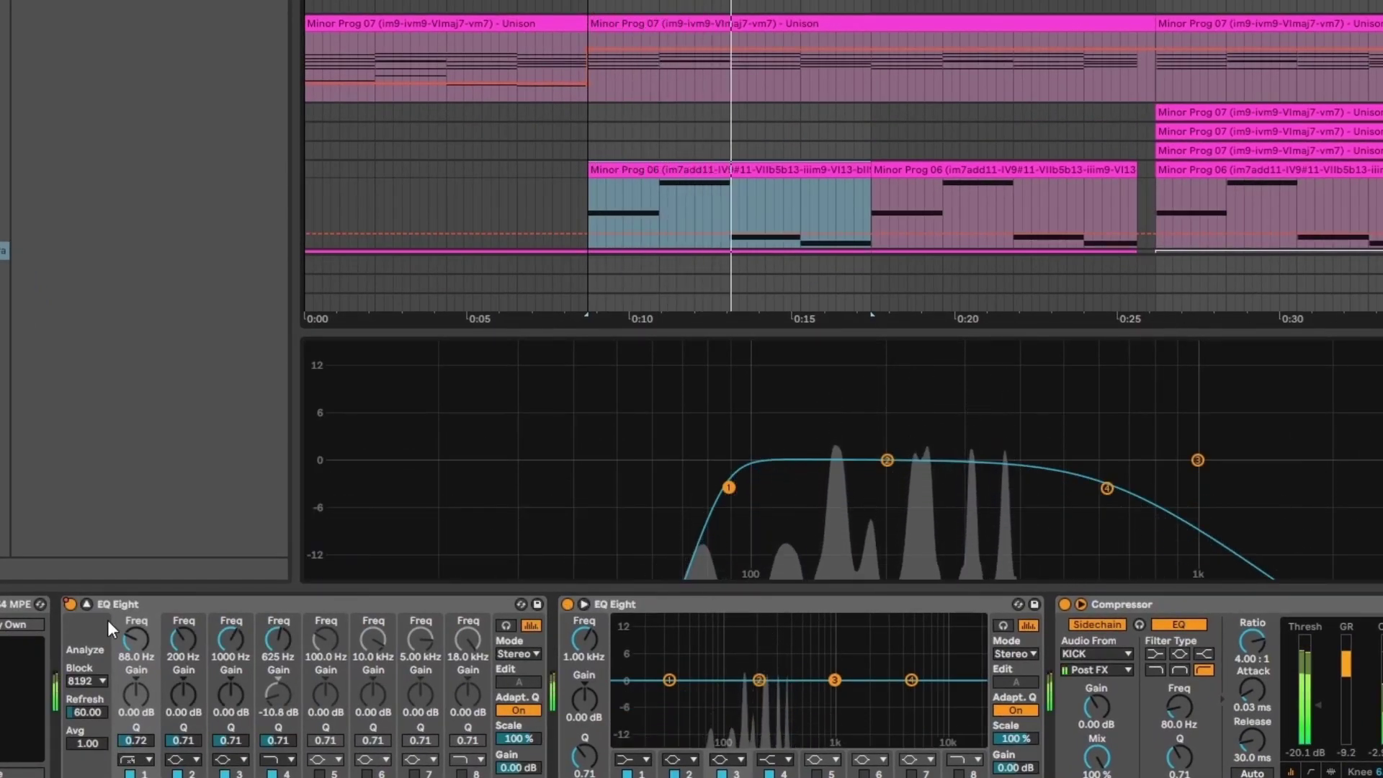
Close the enlarged EQ Eight display
left_click(84, 604)
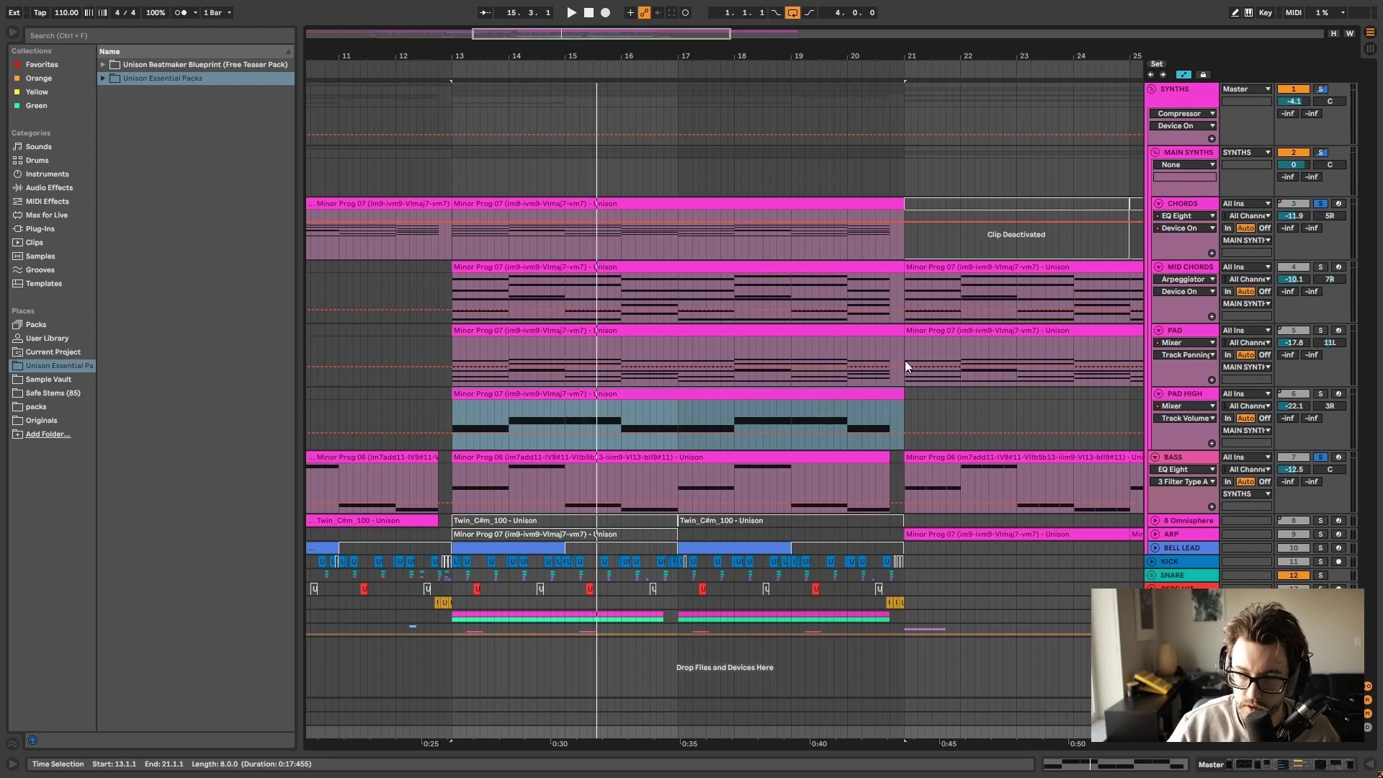
left_click(517, 457)
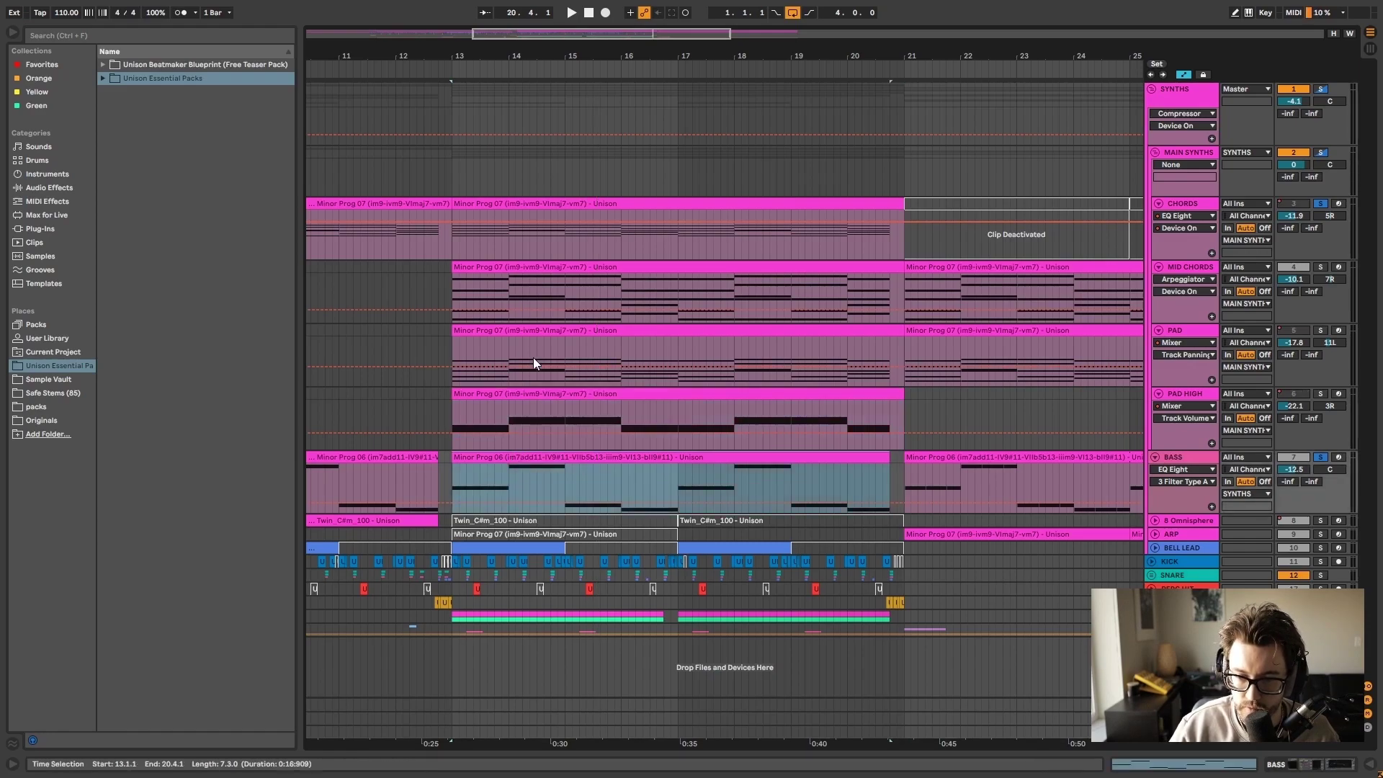
left_click(496, 206)
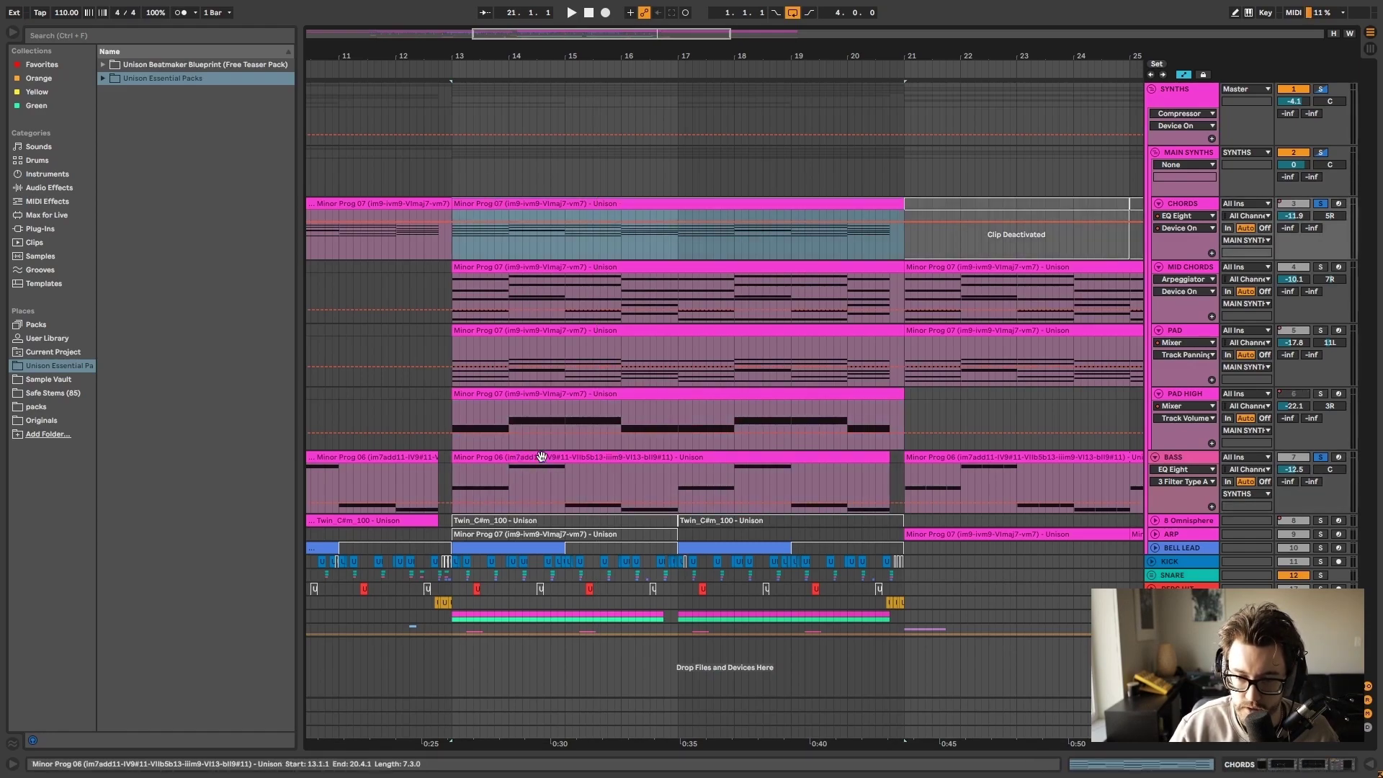
key("space")
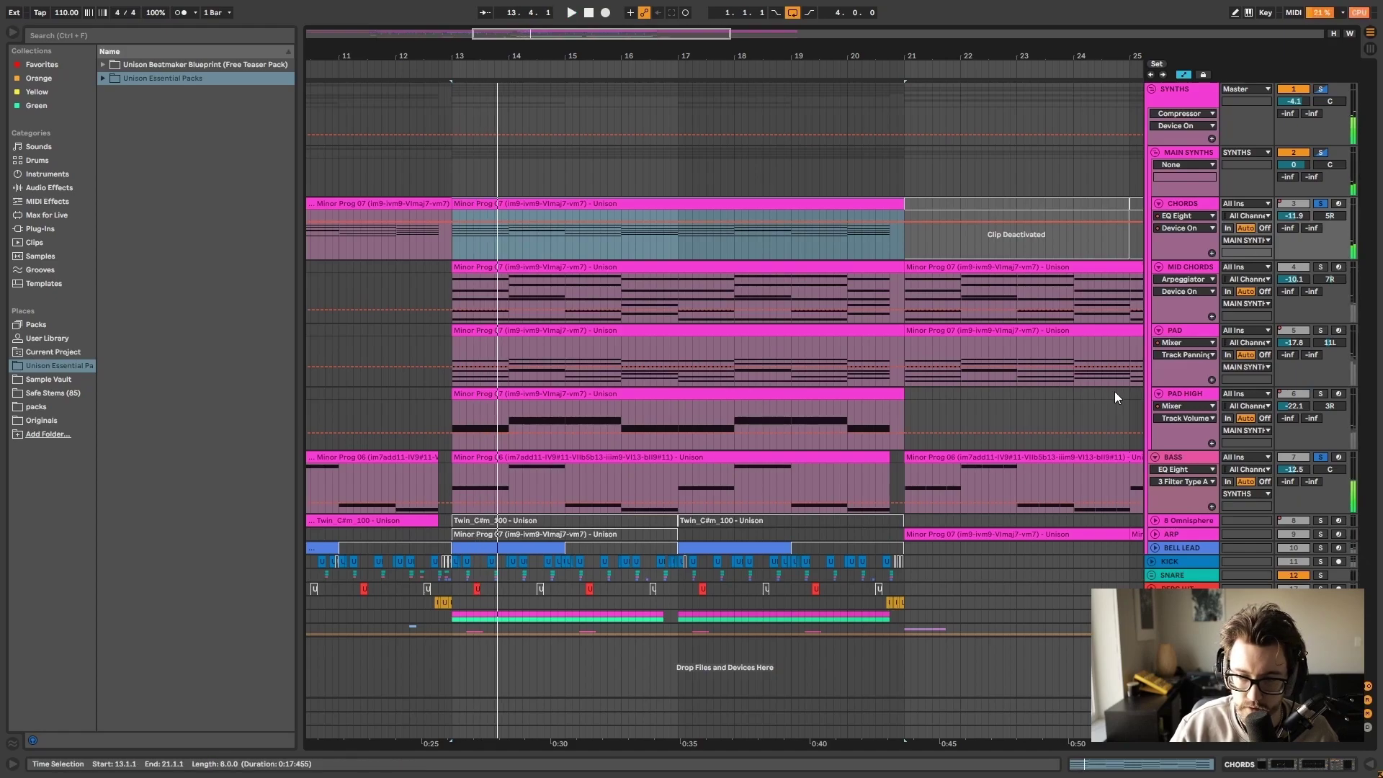
left_click(565, 270)
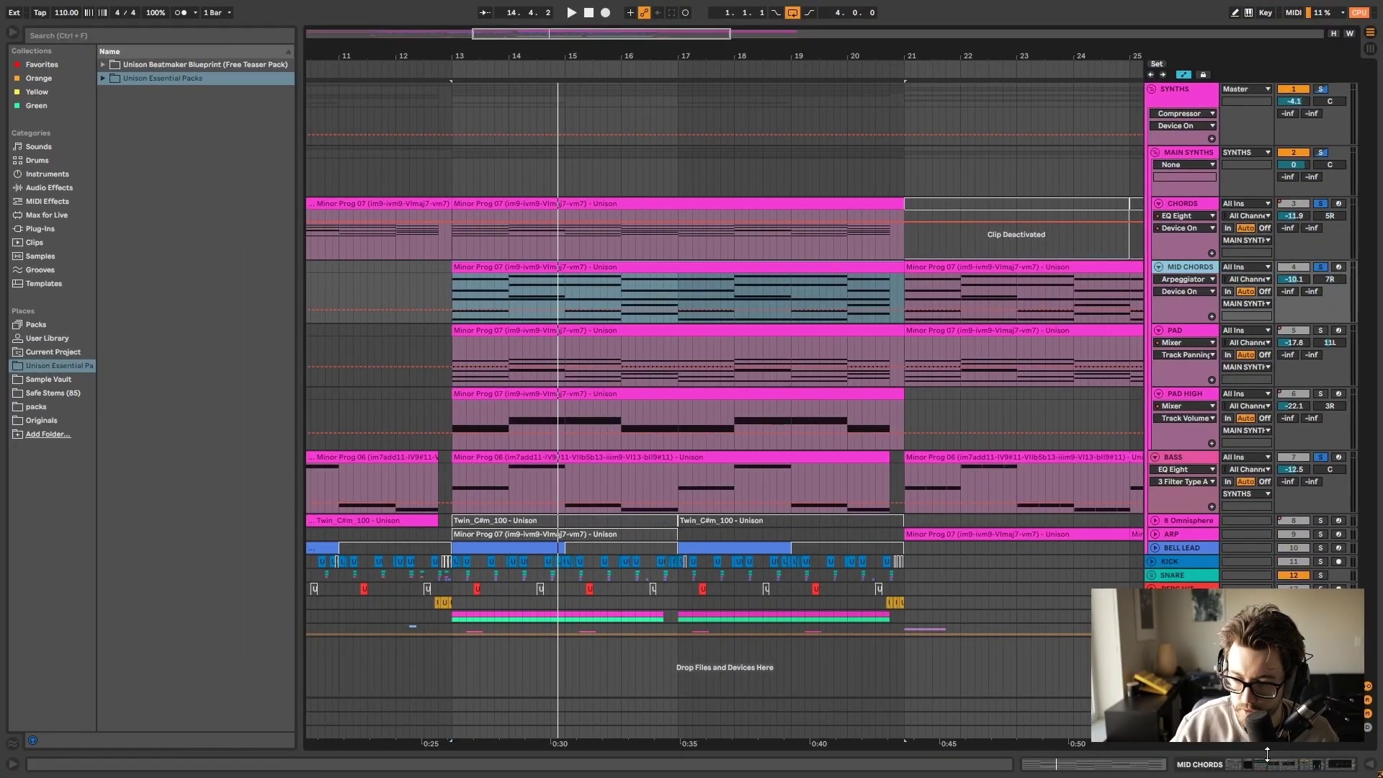
Audition the MID CHORDS, CHORDS and BASS chains from bar 13, then select the PAD clip
left_click(1259, 771)
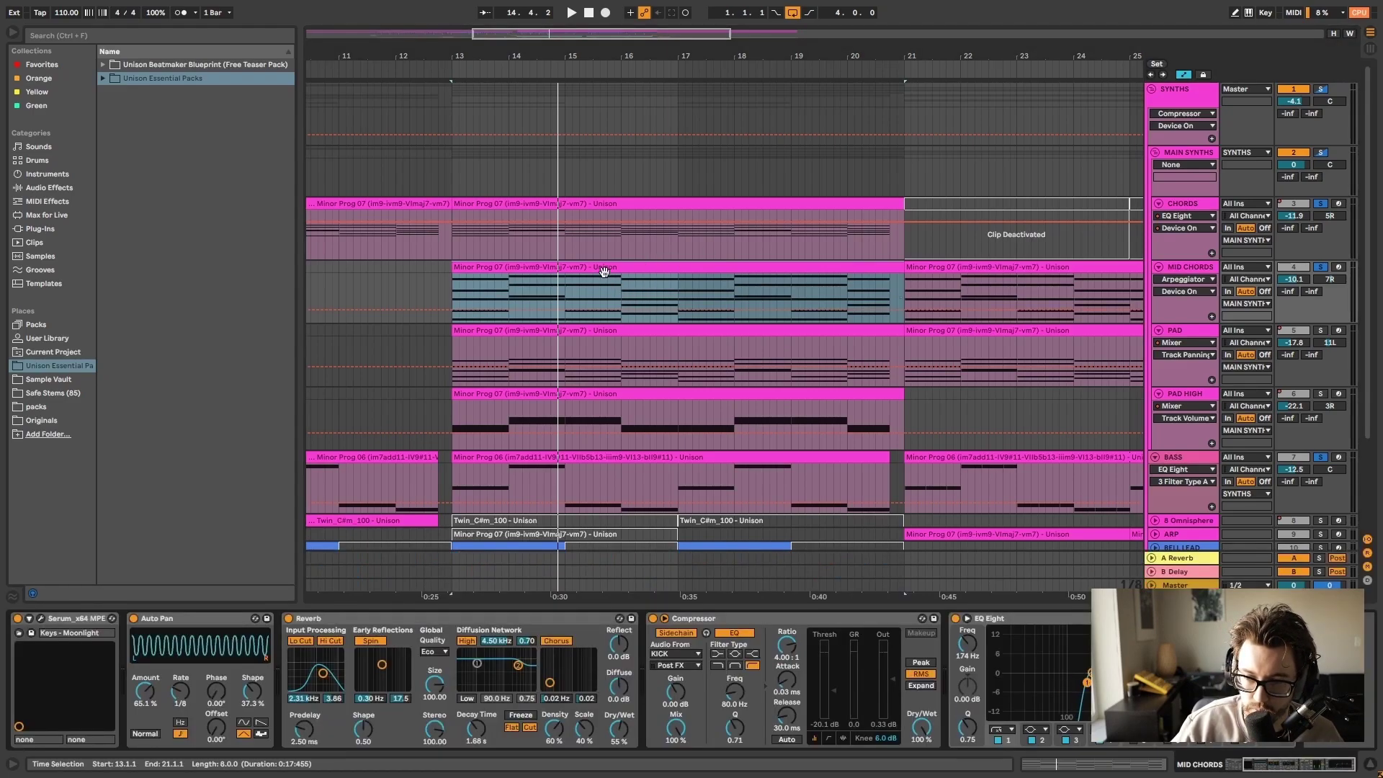
key("space")
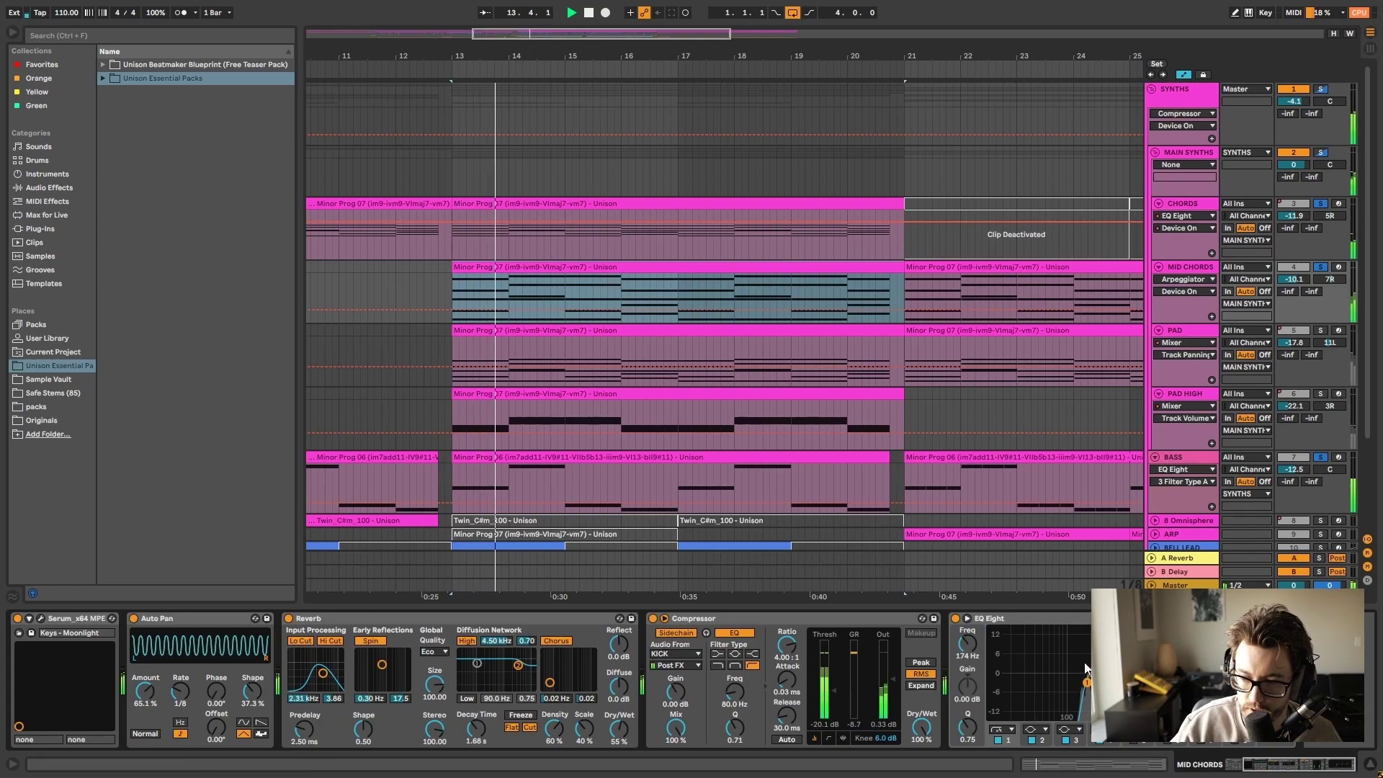
key("space")
left_click(635, 214)
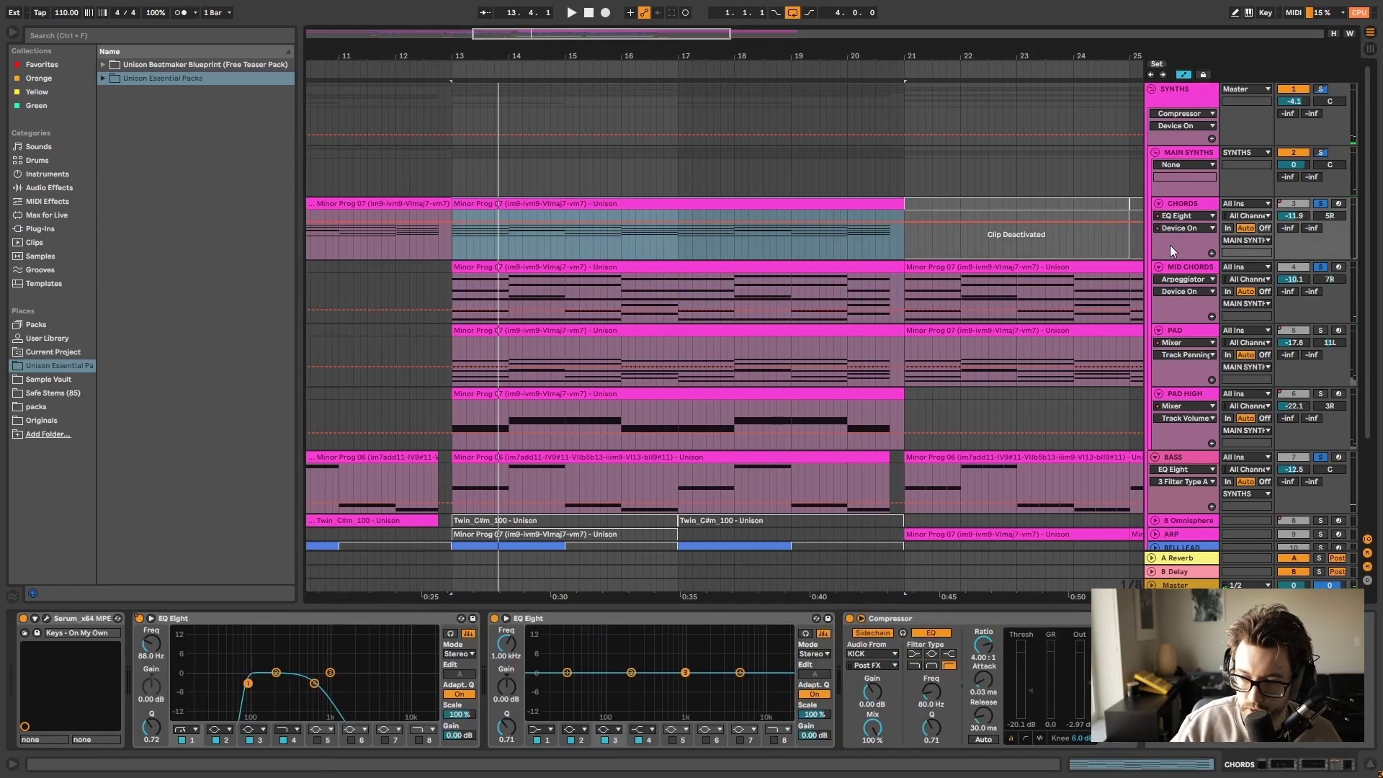
key("space")
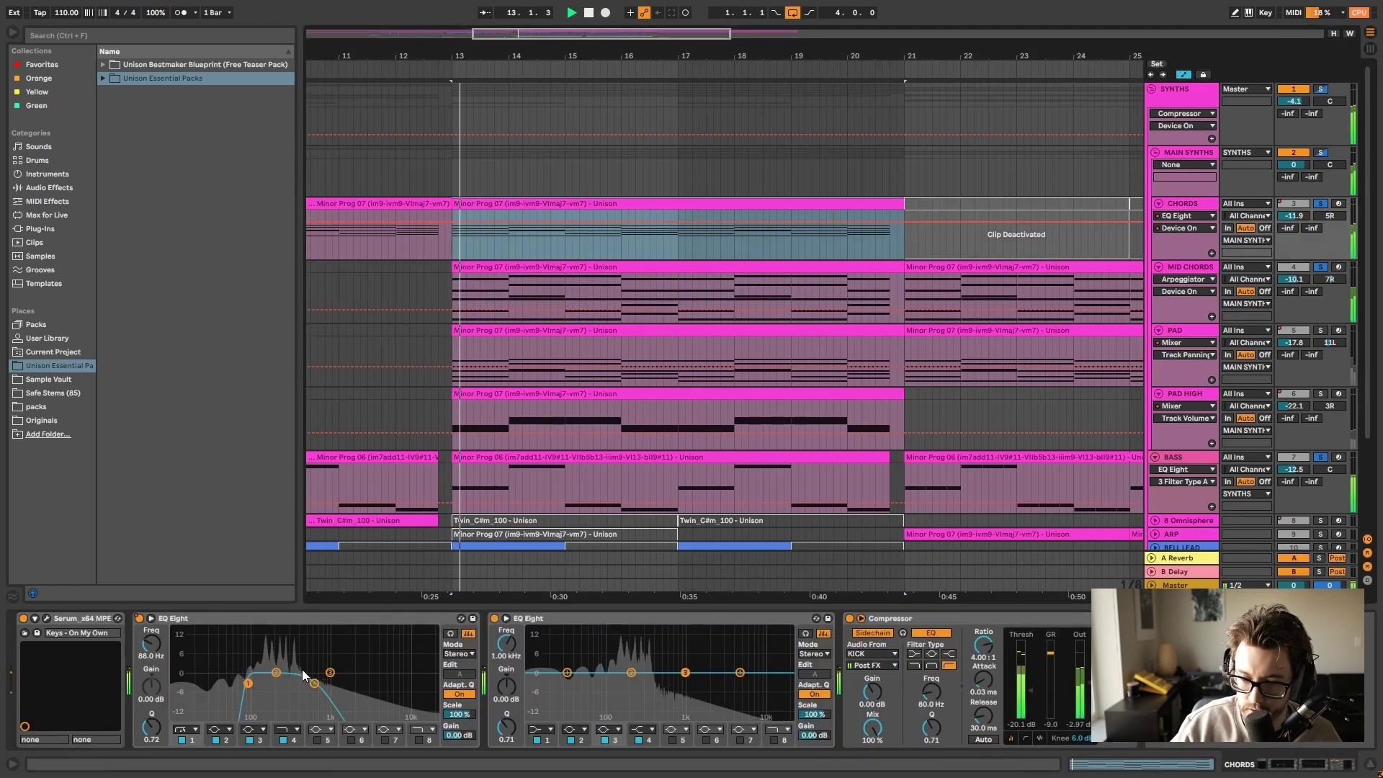
left_click(1196, 454)
left_click(1189, 266)
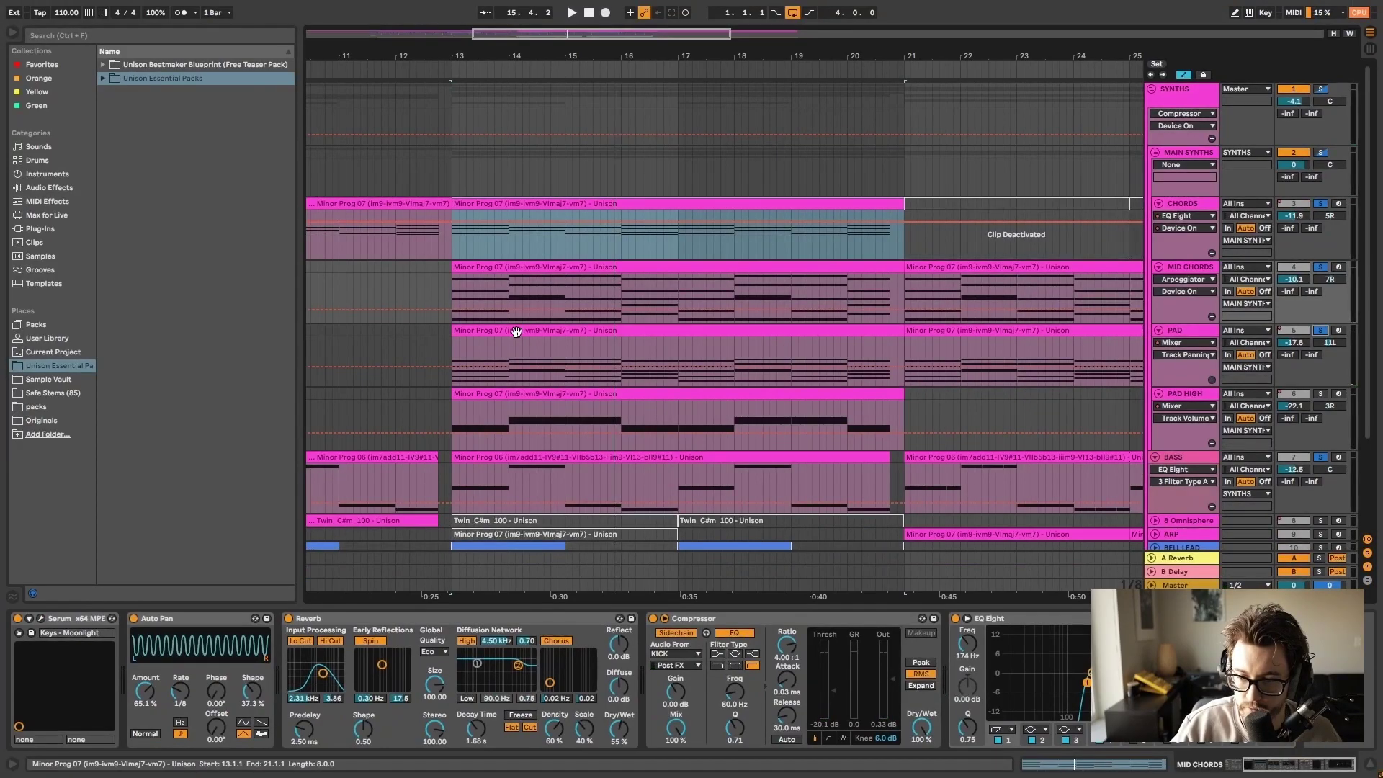
left_click(516, 332)
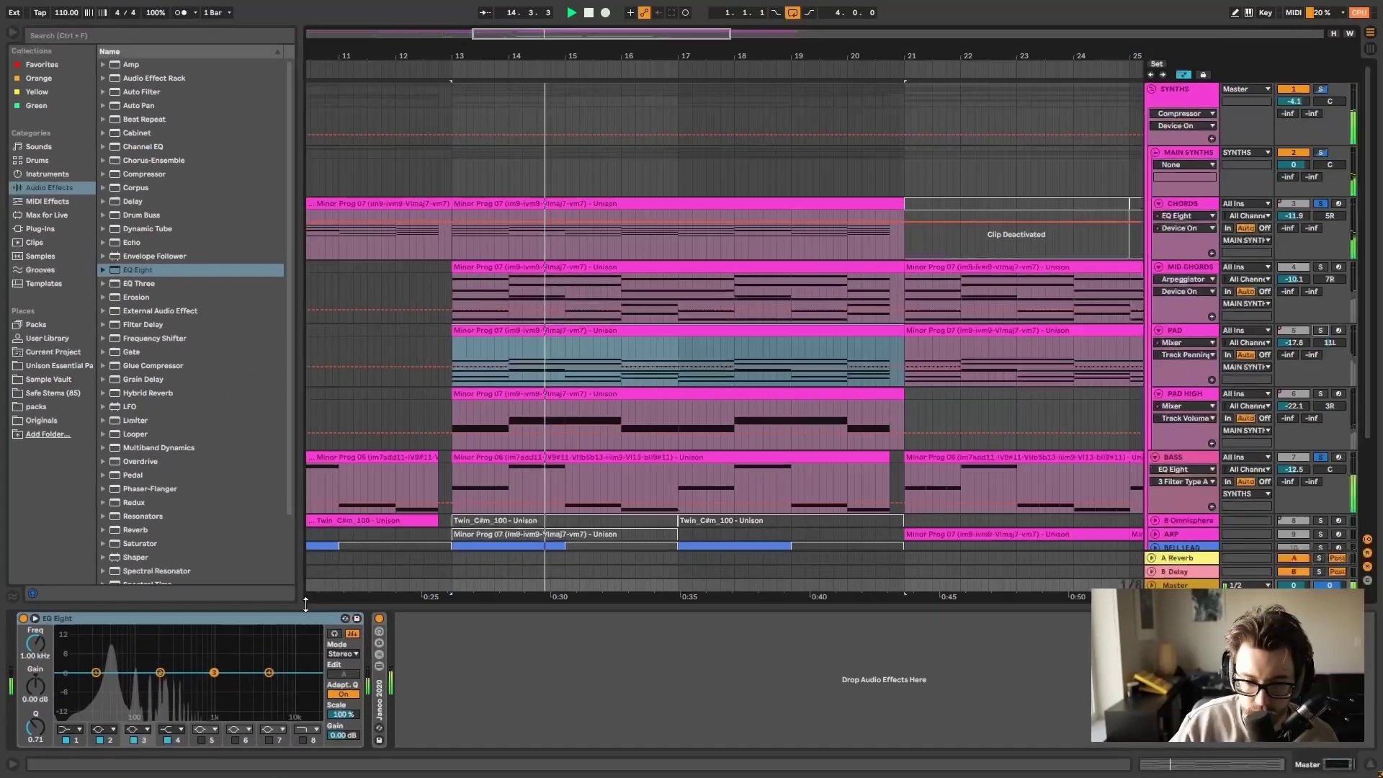
Solo MID CHORDS, PAD and PAD HIGH together and view the MID CHORDS and PAD effect chains
left_click(1321, 268)
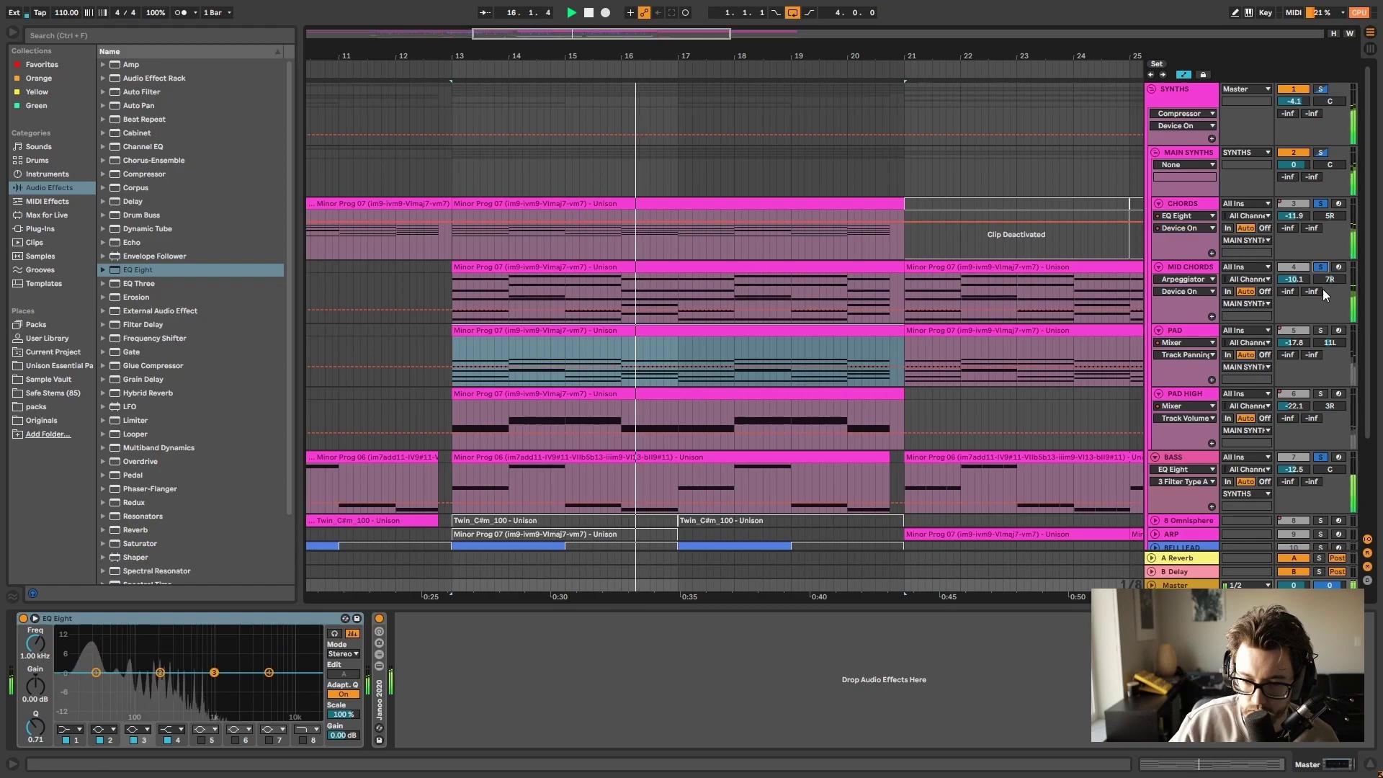
left_click(1321, 329)
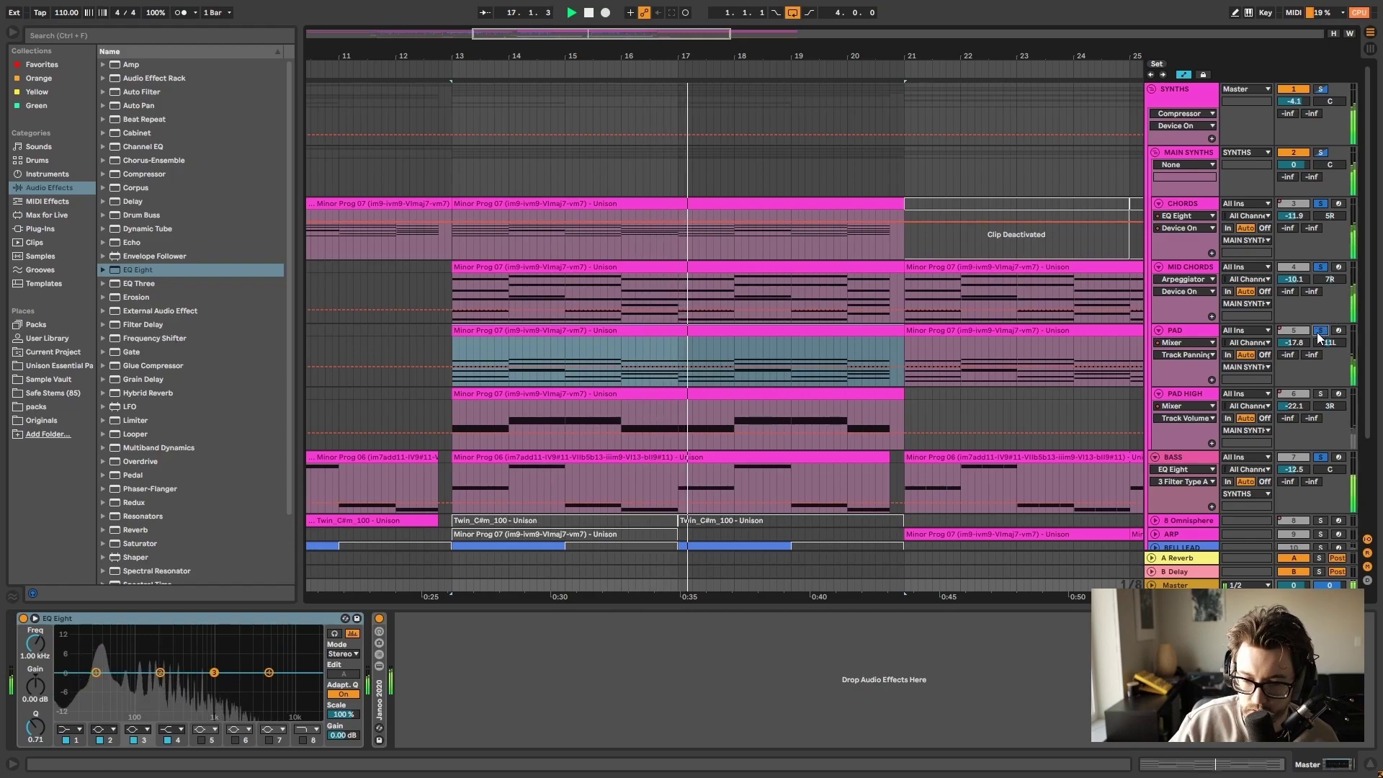
left_click(1321, 393)
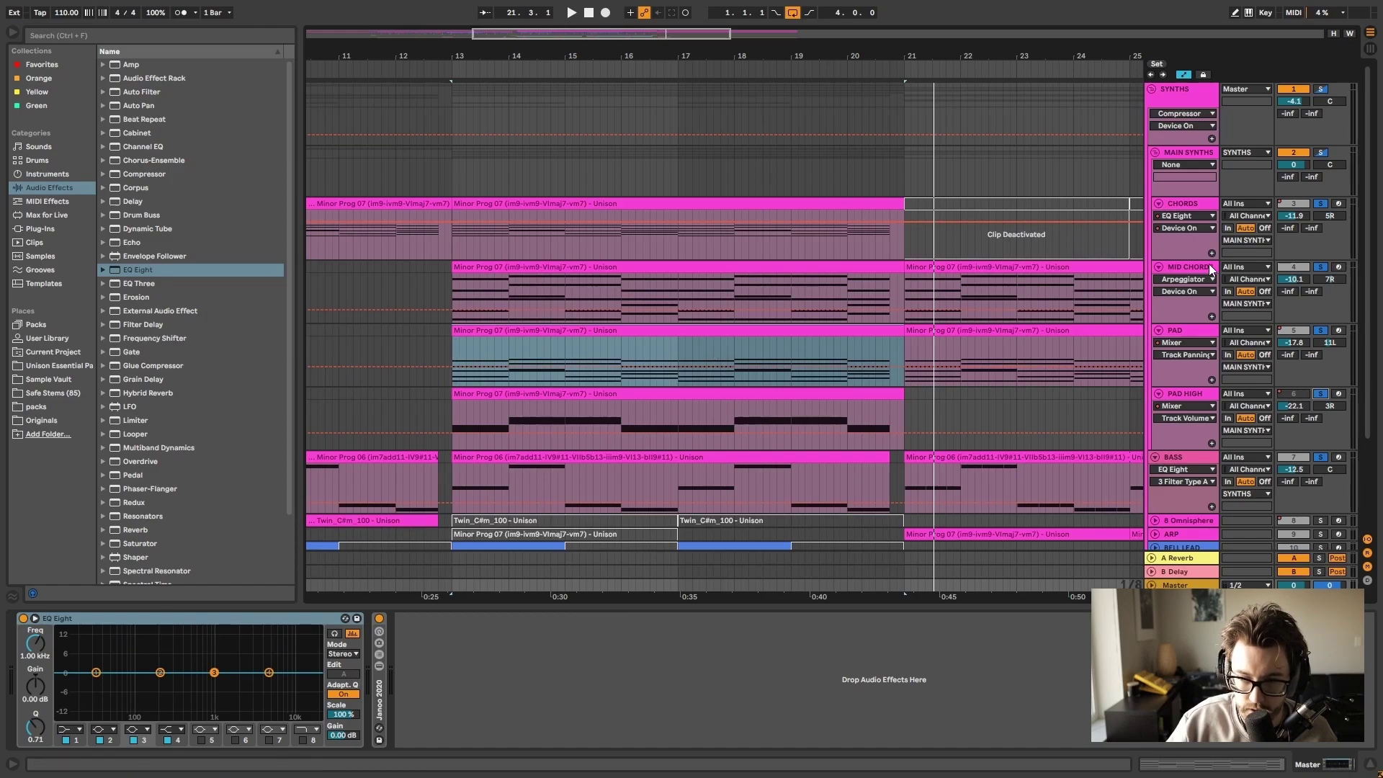
left_click(1226, 301)
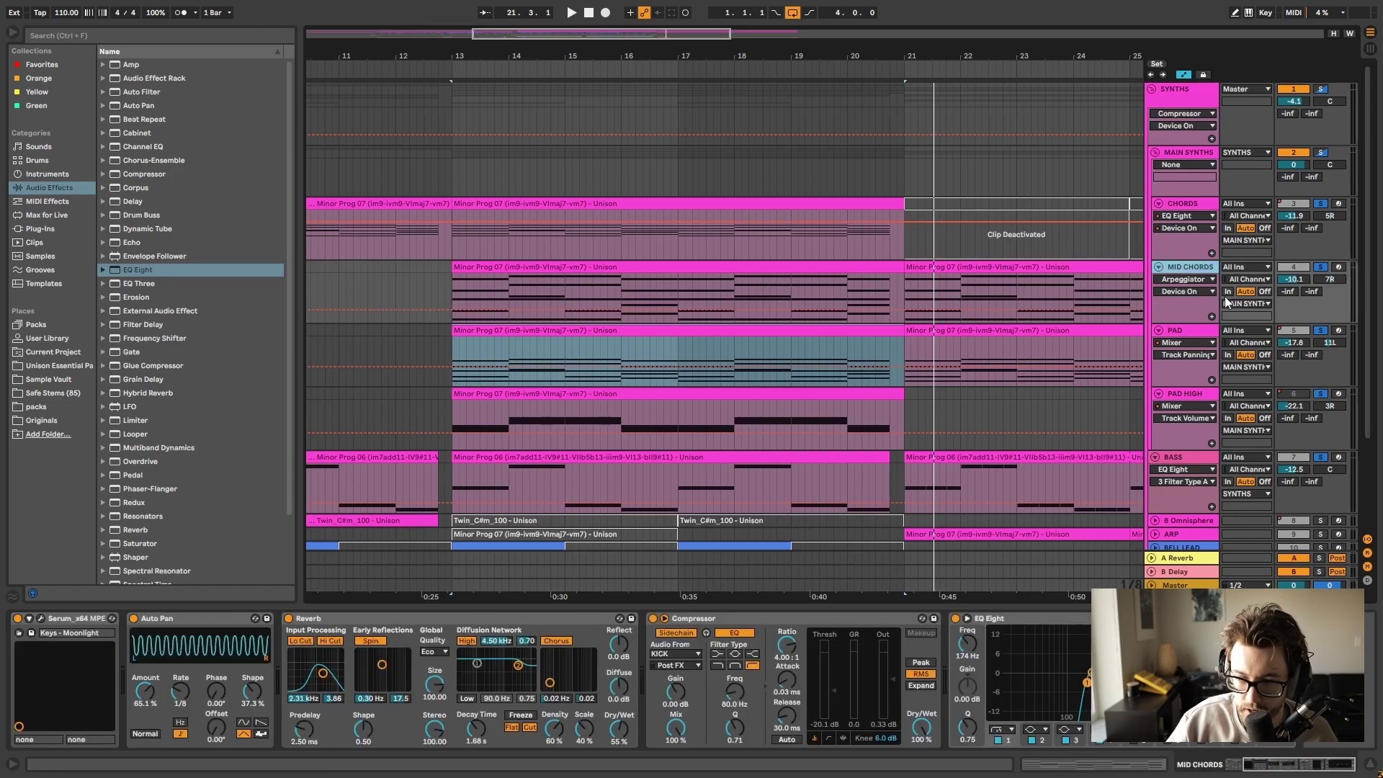
left_click(1189, 332)
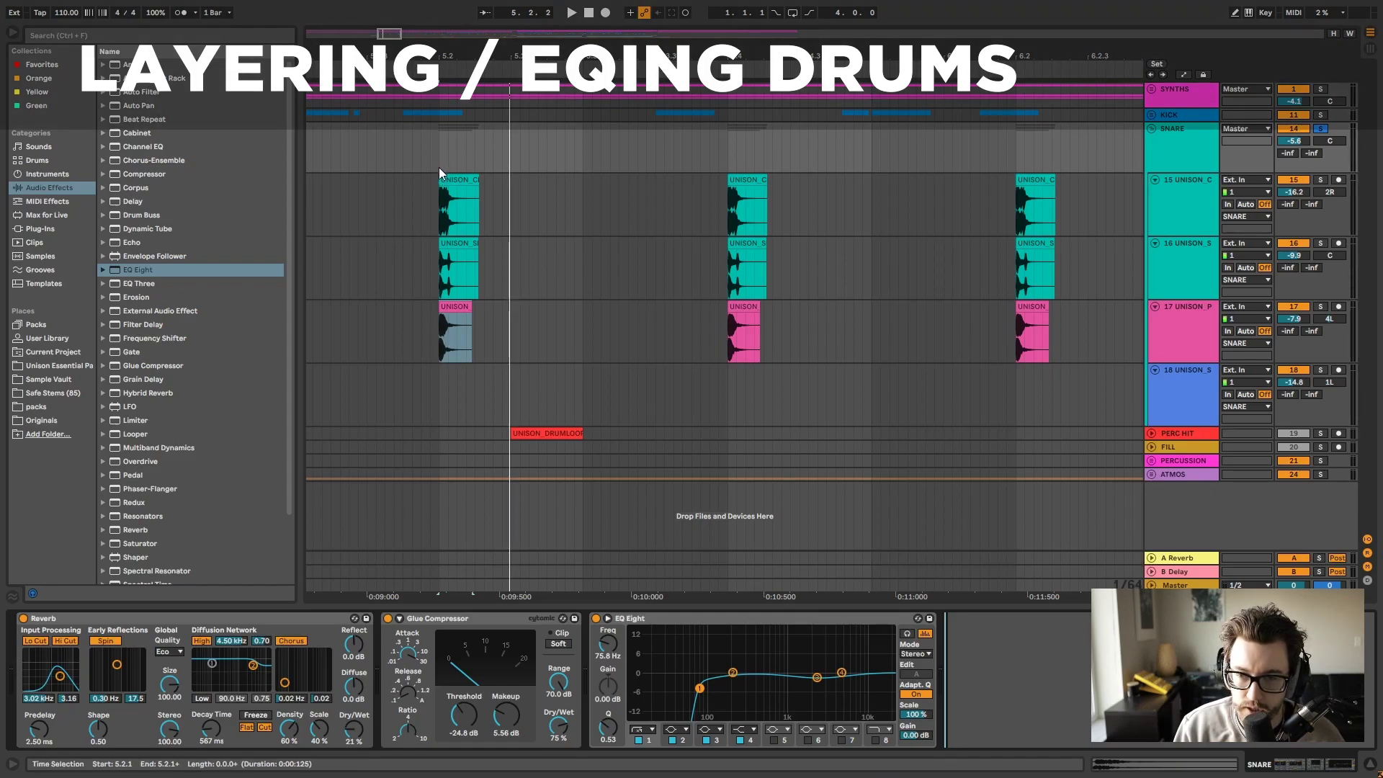
Stop playback and step through the clap, second snare layer and track 17 clips
key("space")
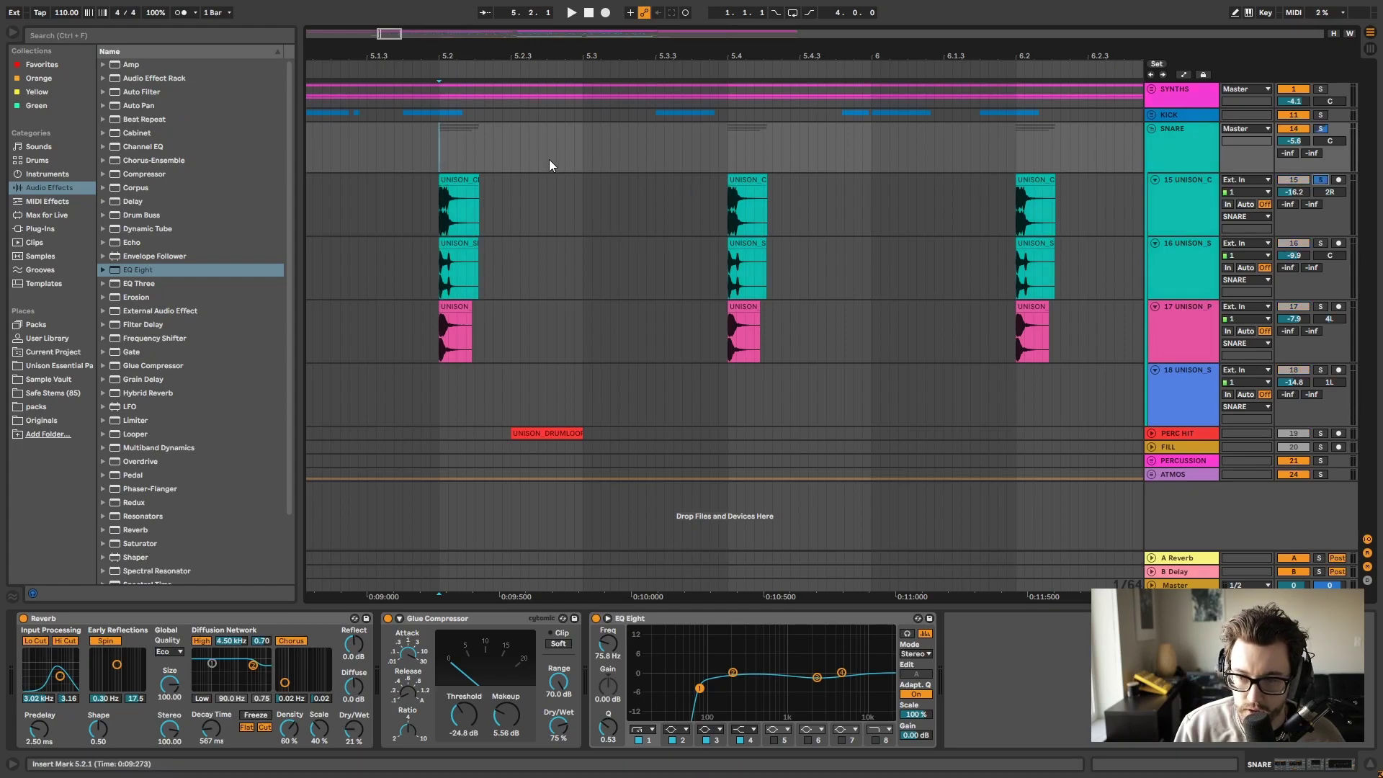
left_click(458, 180)
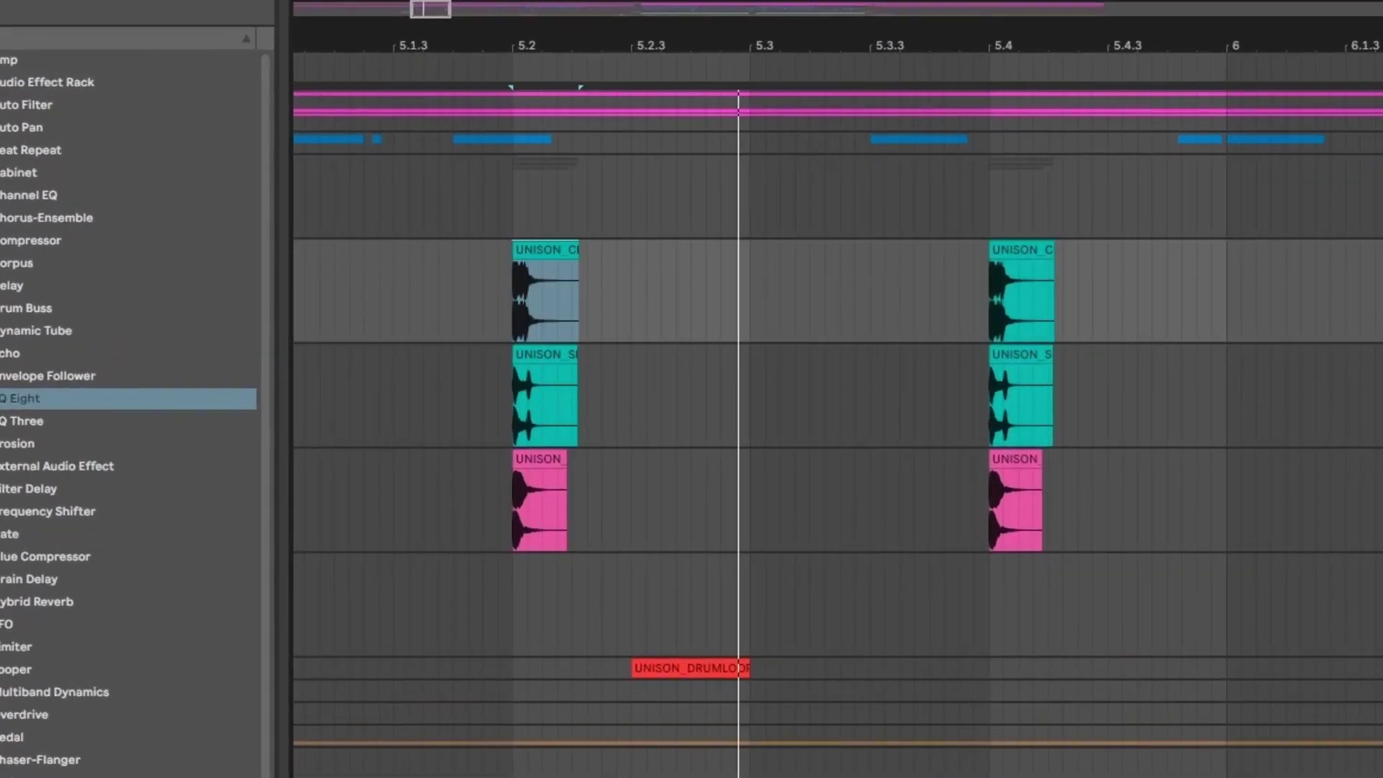
left_click(549, 359)
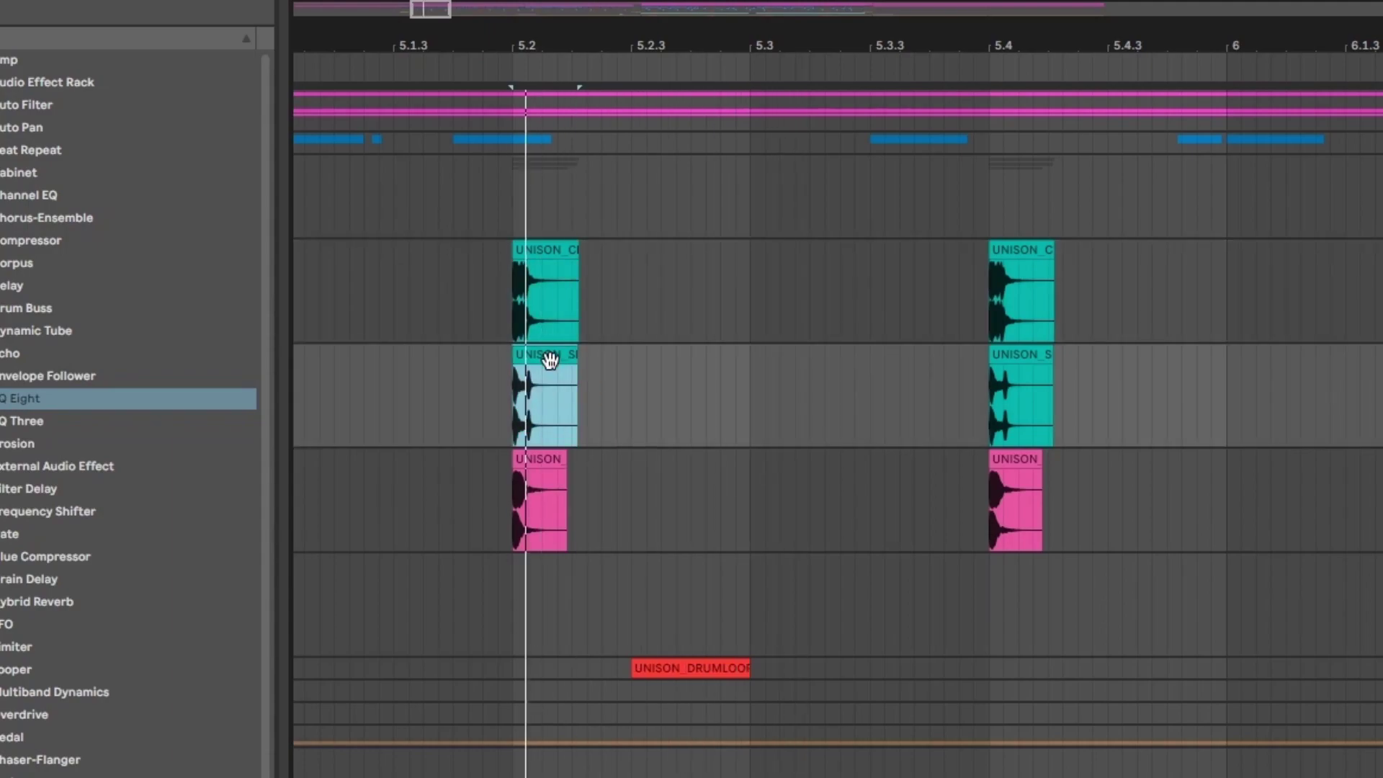
key("Down")
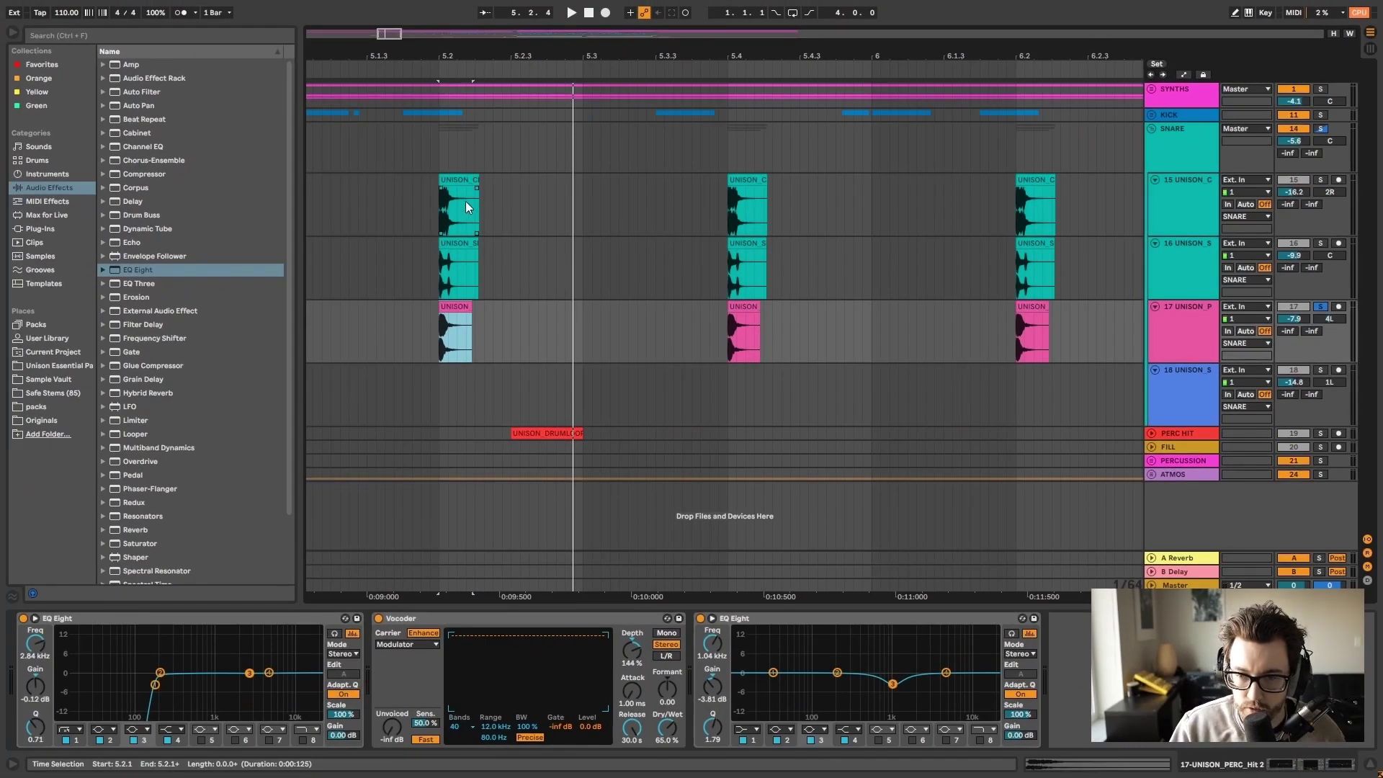
Inspect the clap, snap and rimshot clips, soloing track 16 and opening the -8 st UNISON_SNAP_Digi sample
left_click(472, 198)
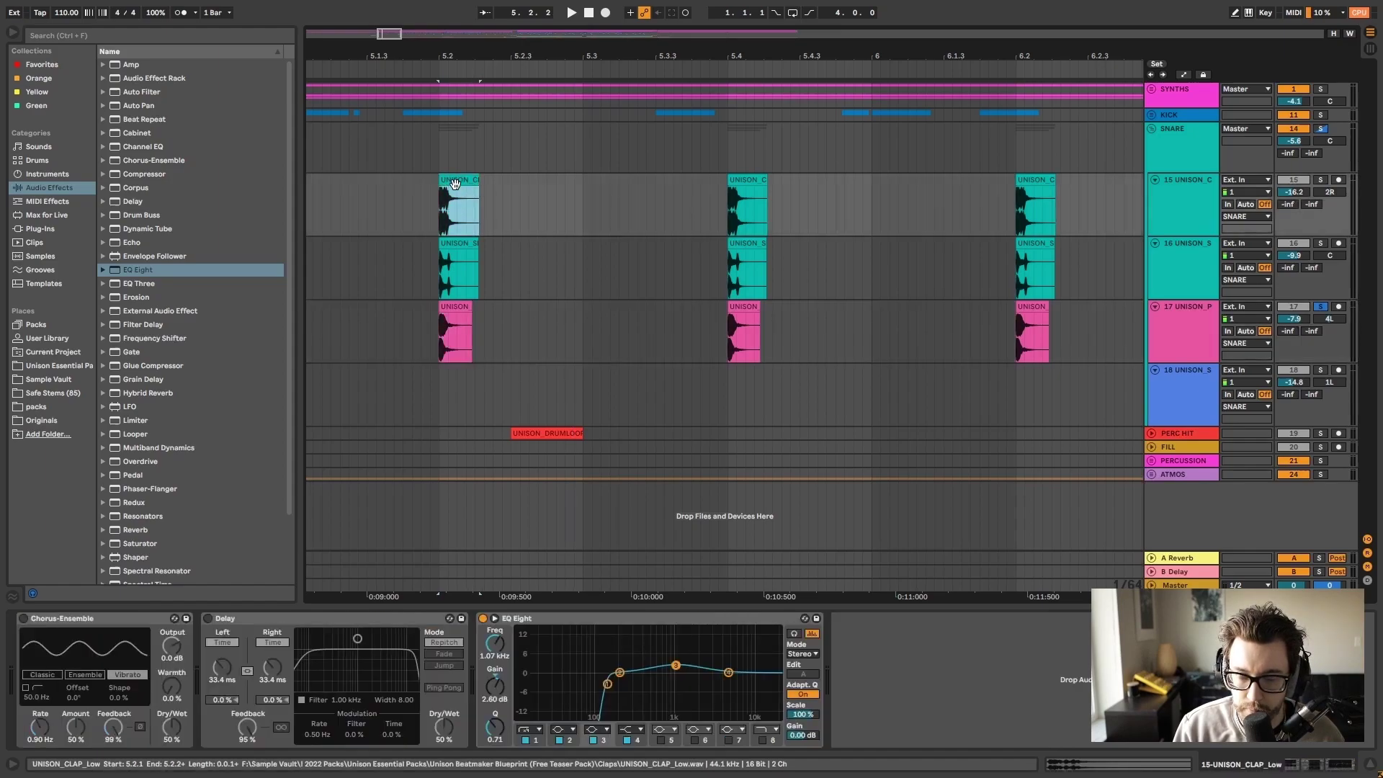
left_click(452, 258)
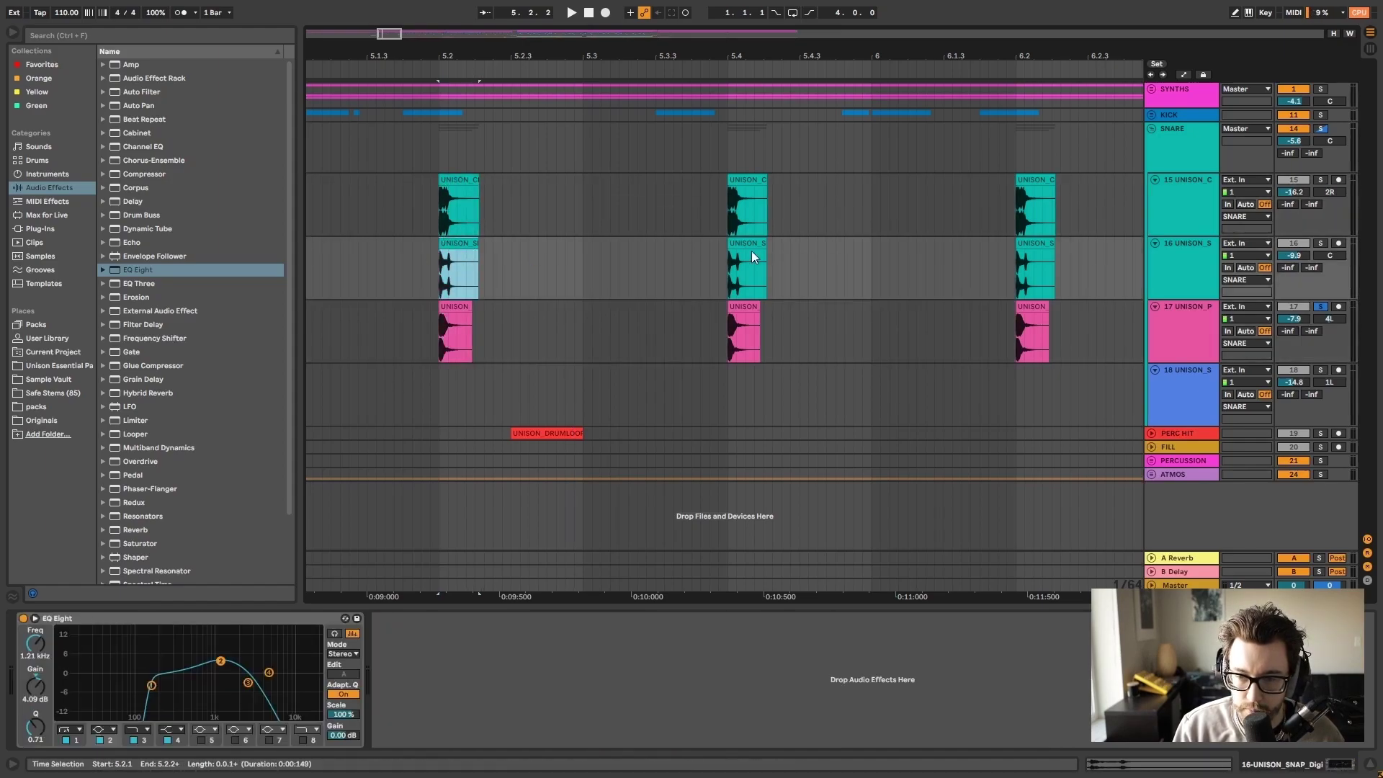
left_click(1320, 243)
double_click(465, 245)
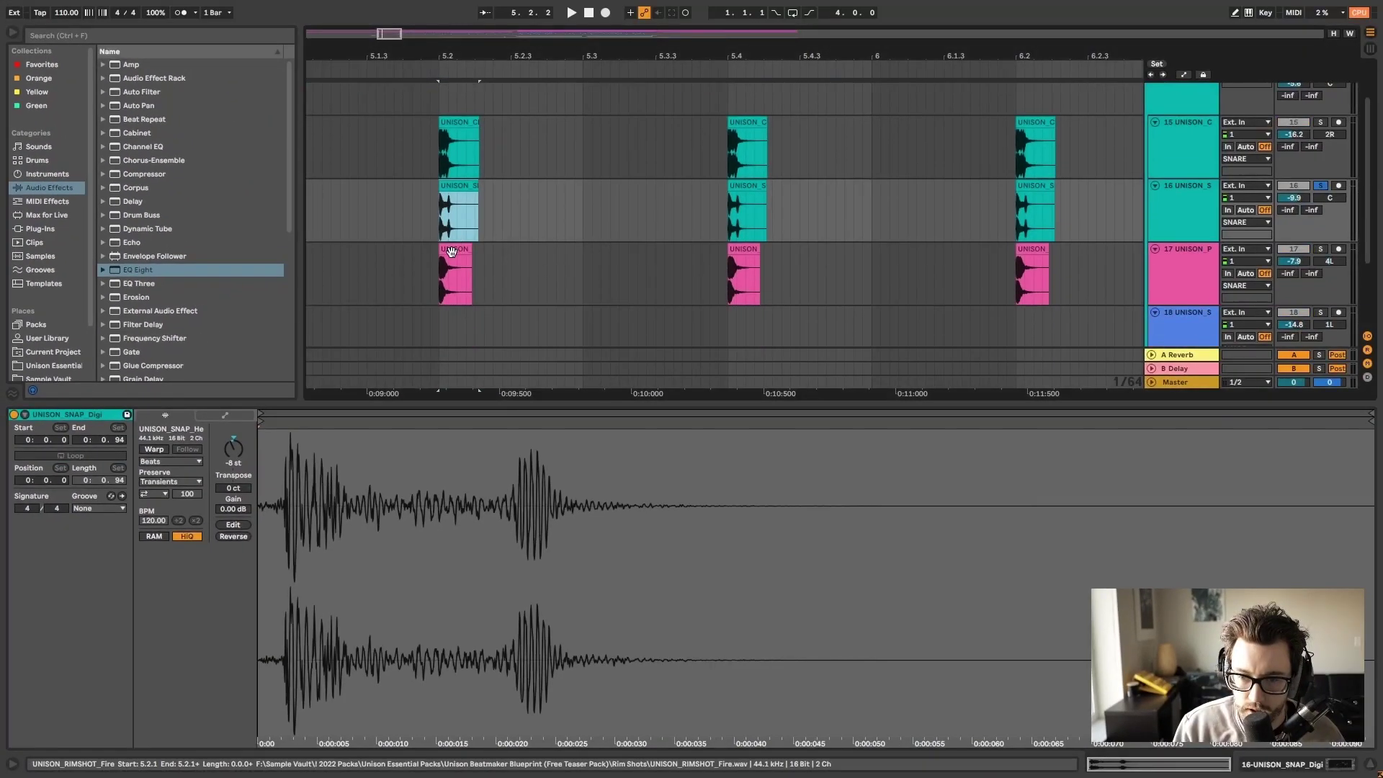
left_click(455, 278)
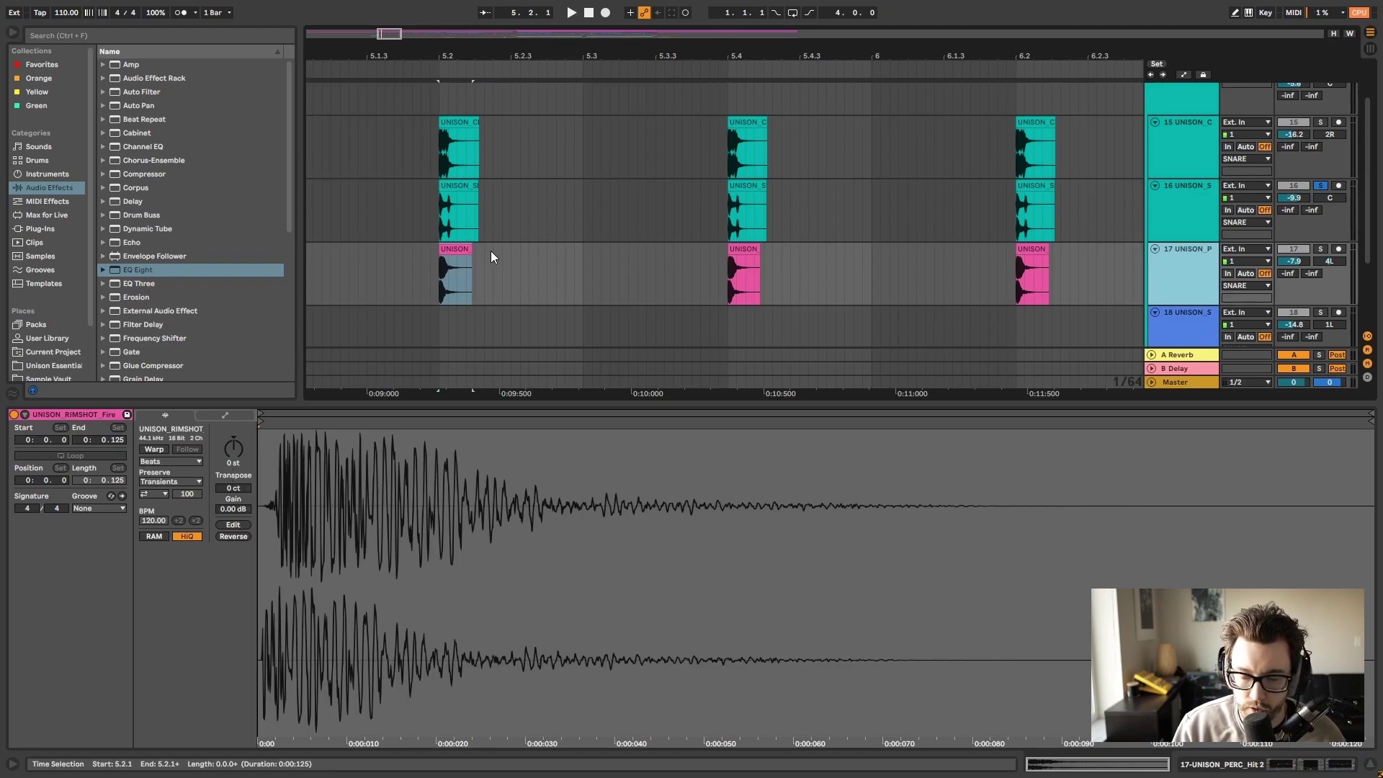
left_click(458, 186)
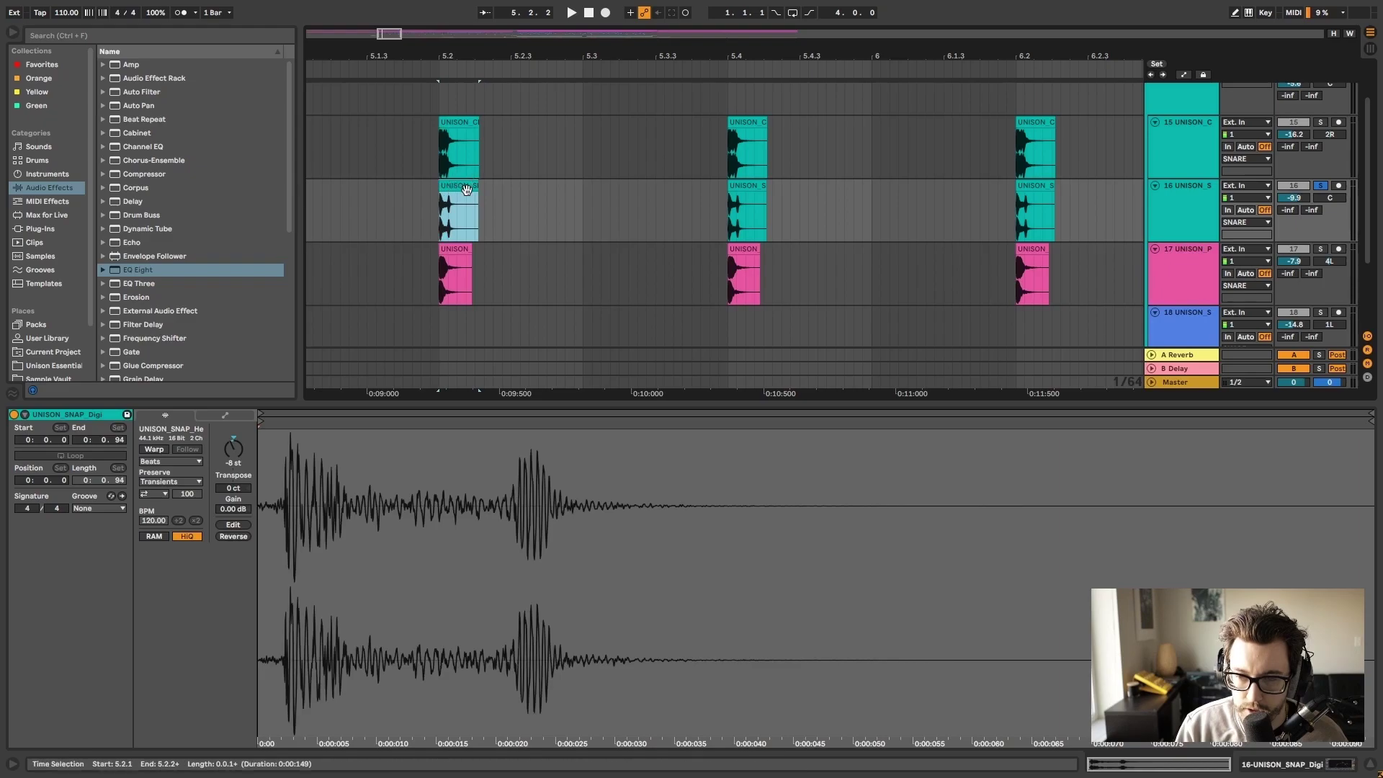
Solo the whole SNARE group and start playback
left_click(1186, 278)
scroll(1187, 277, "up", 2)
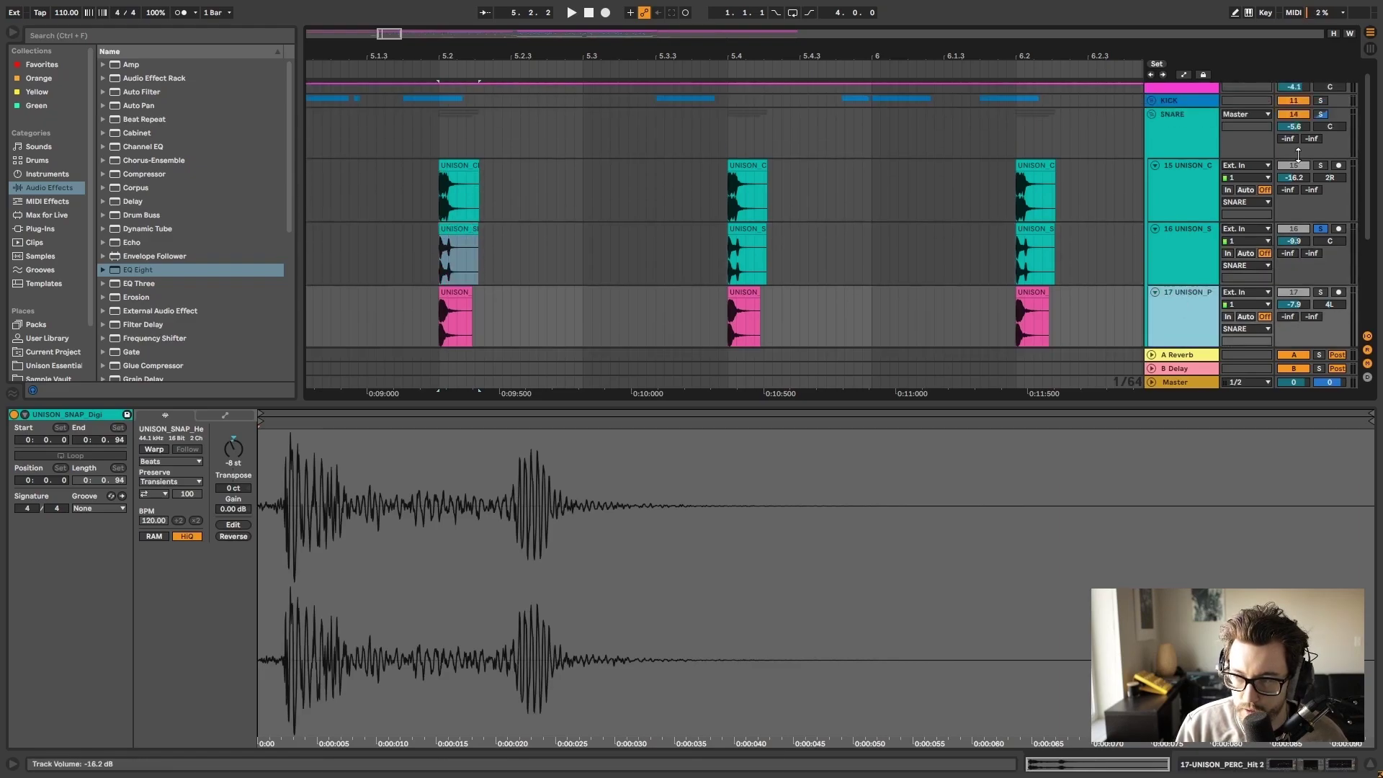
left_click(1321, 116)
key("space")
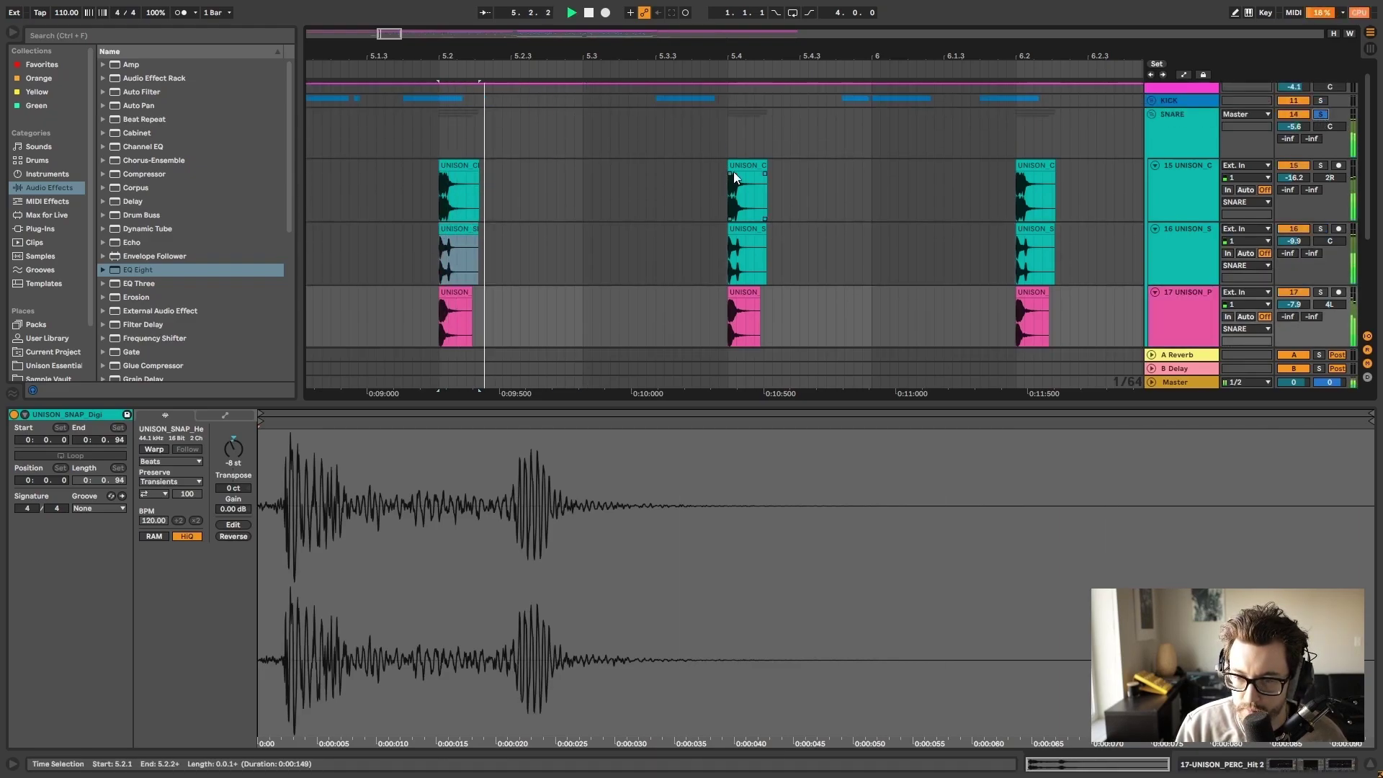
Lower the clap EQ's low cut, then inspect the snap track's EQ low band at 147 Hz
left_click(1286, 762)
key("Up")
key("Up")
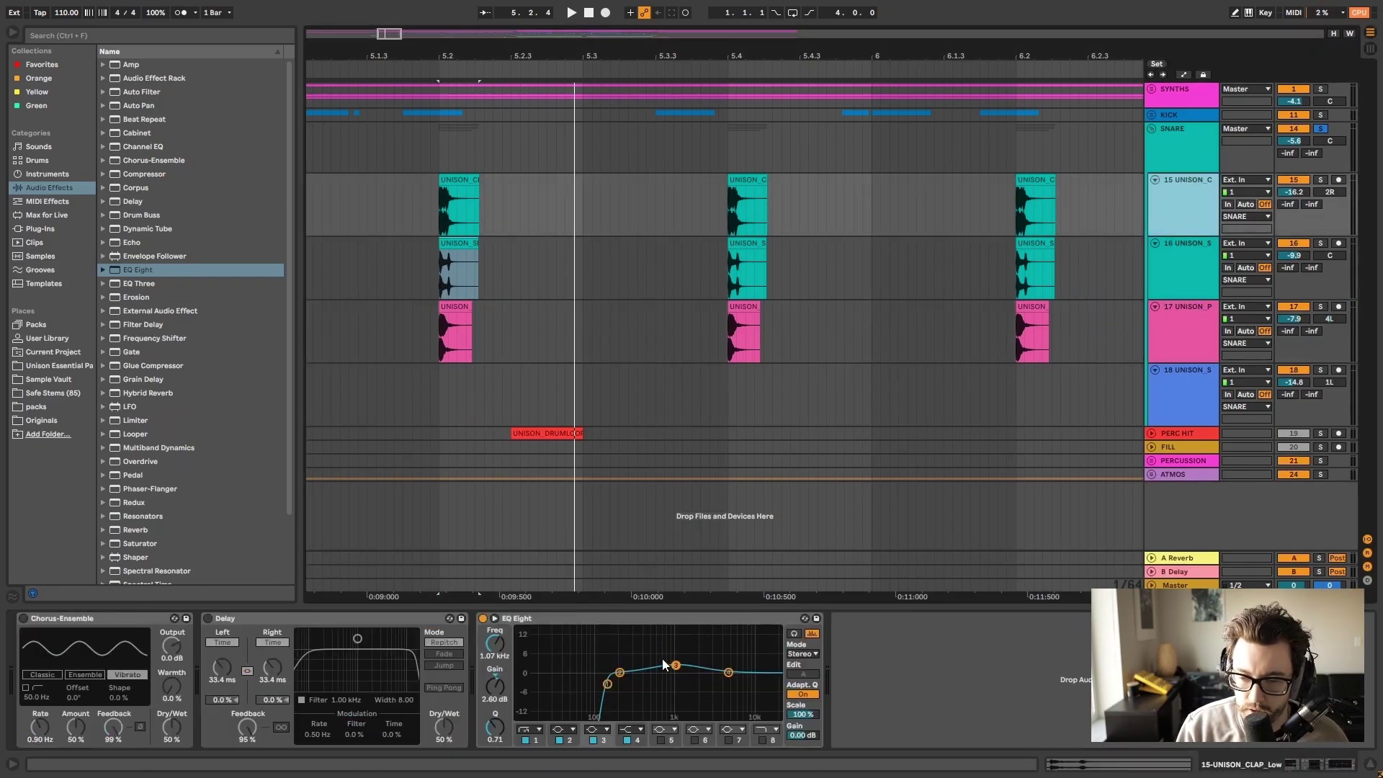
left_click_drag(607, 684, 597, 684)
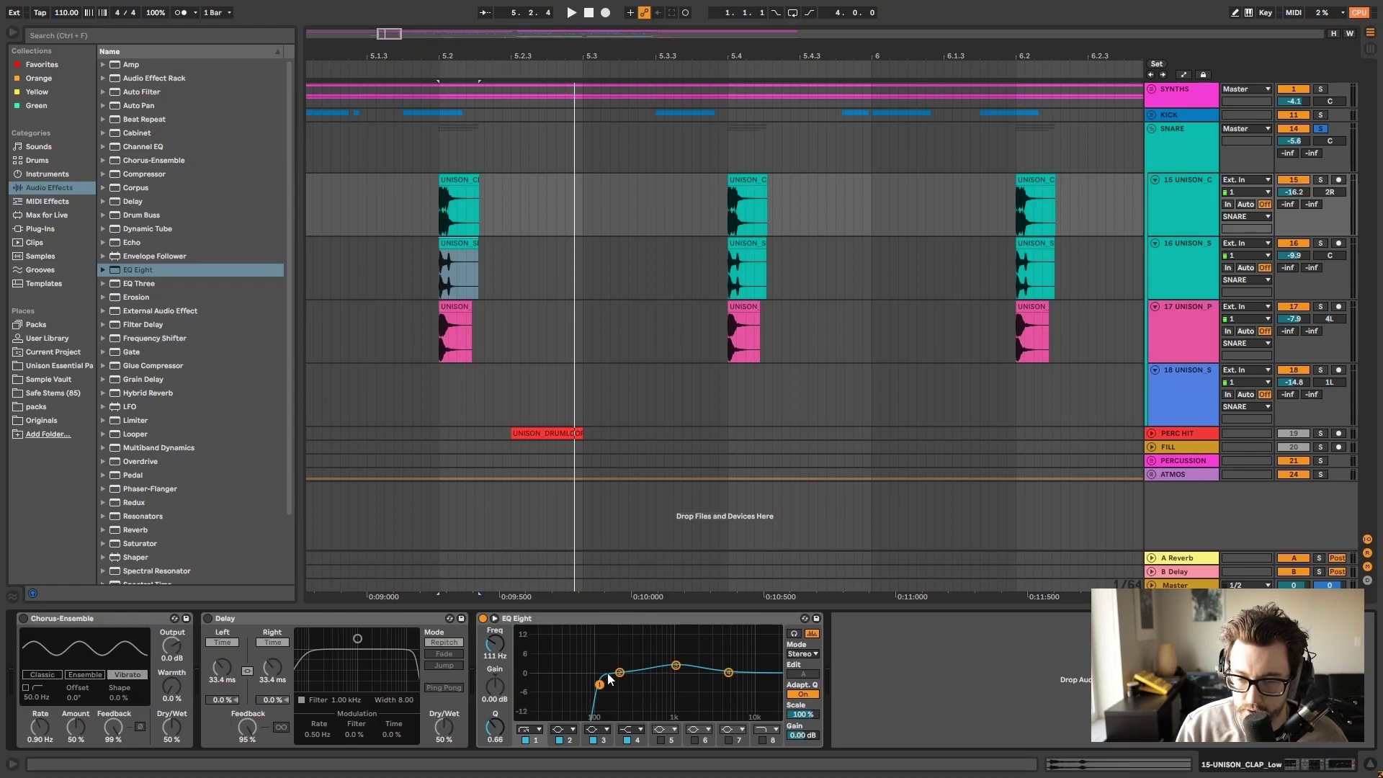
left_click(1198, 265)
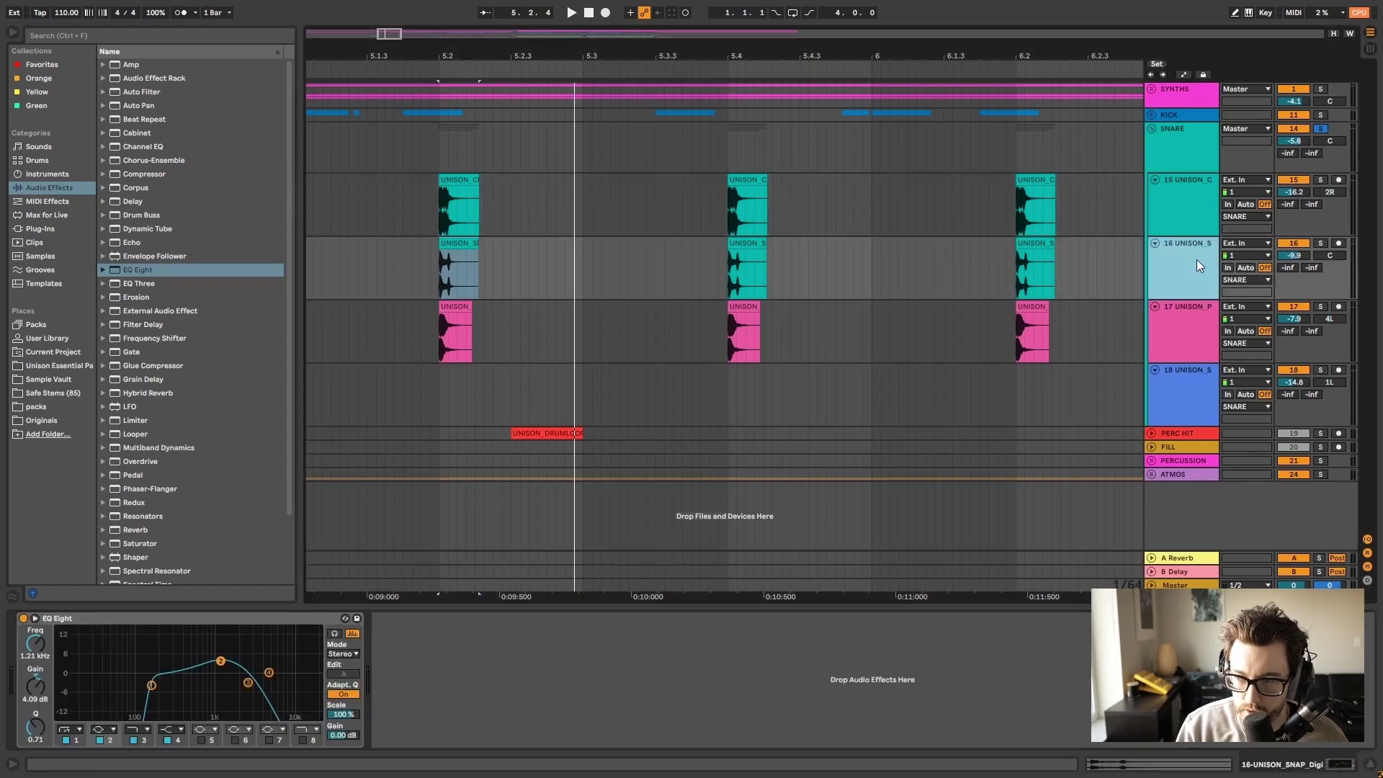
left_click(150, 686)
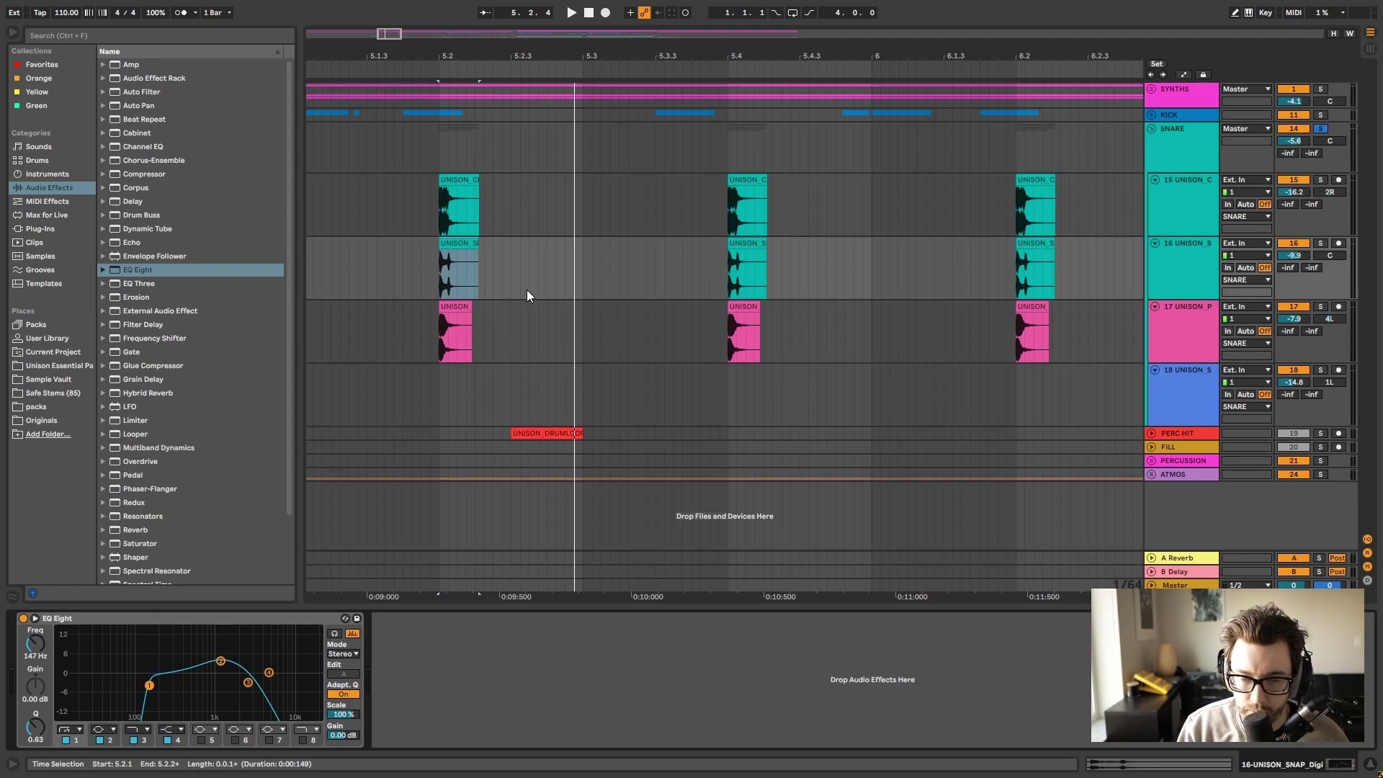
Solo the snap layer on track 16 and play it from its clip at 5.2
left_click(663, 587)
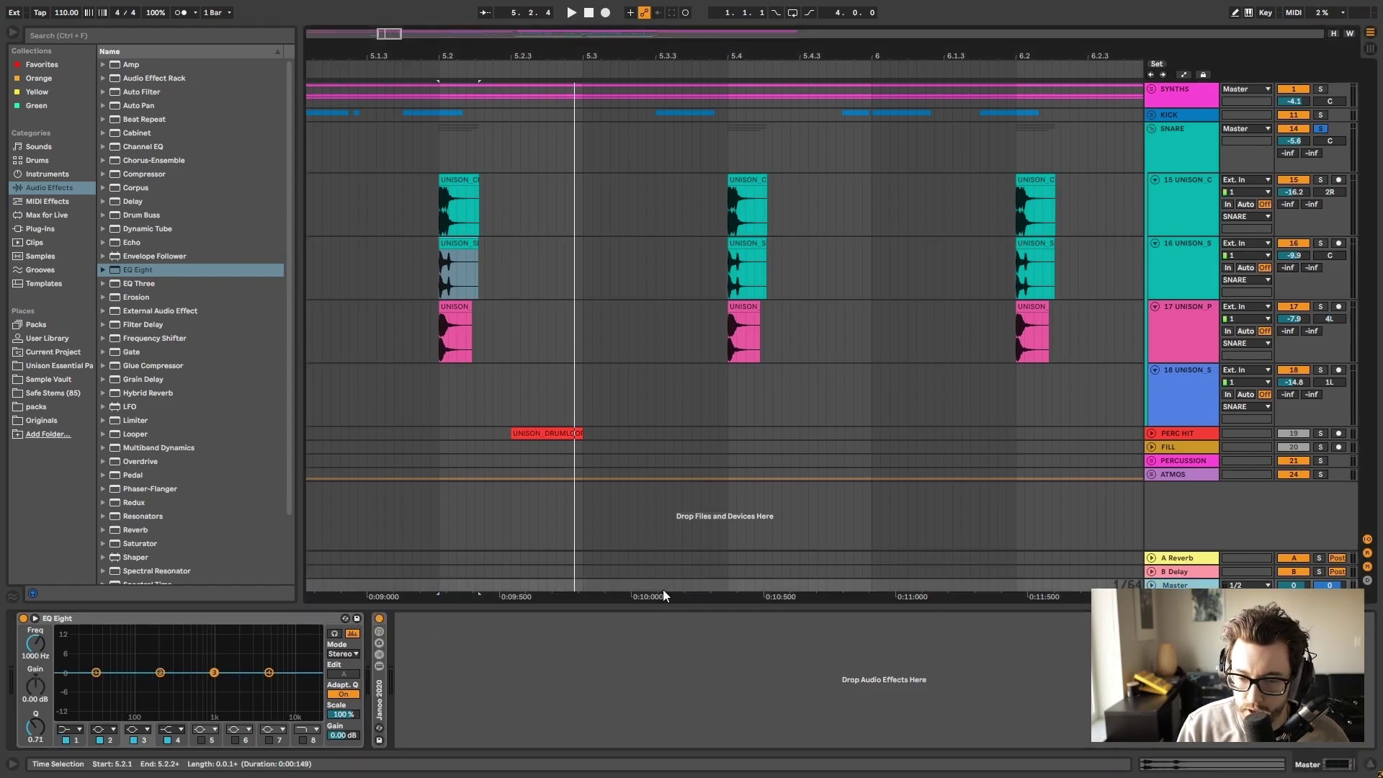
left_click(577, 272)
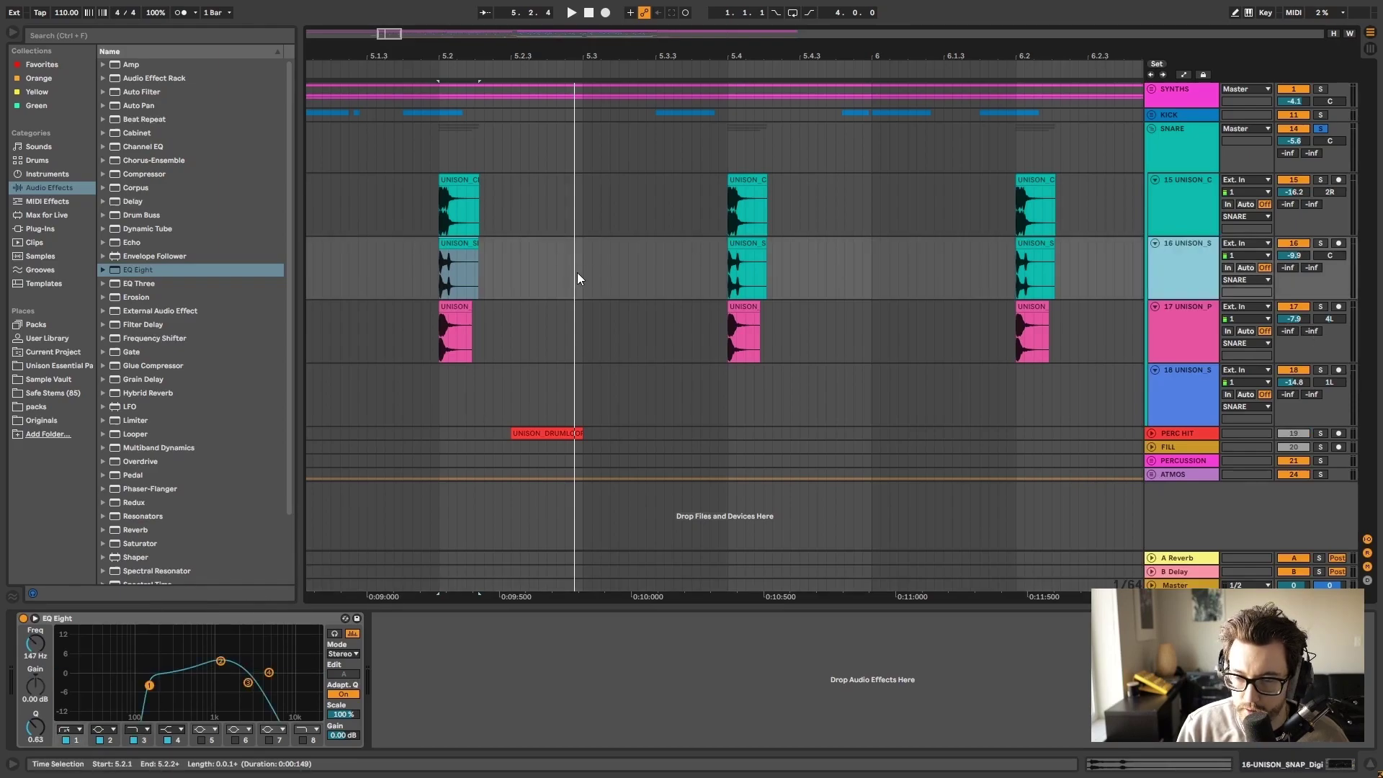
left_click(468, 238)
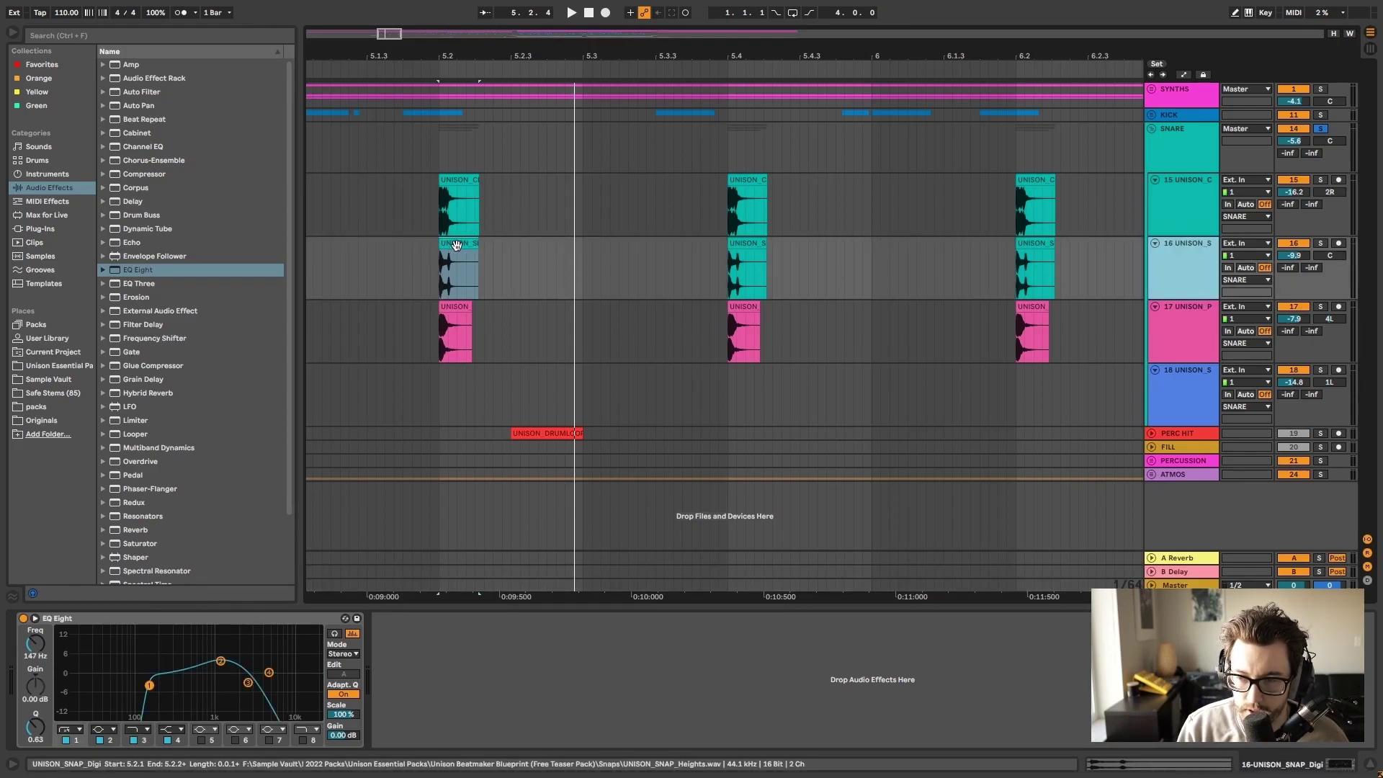
left_click(1321, 243)
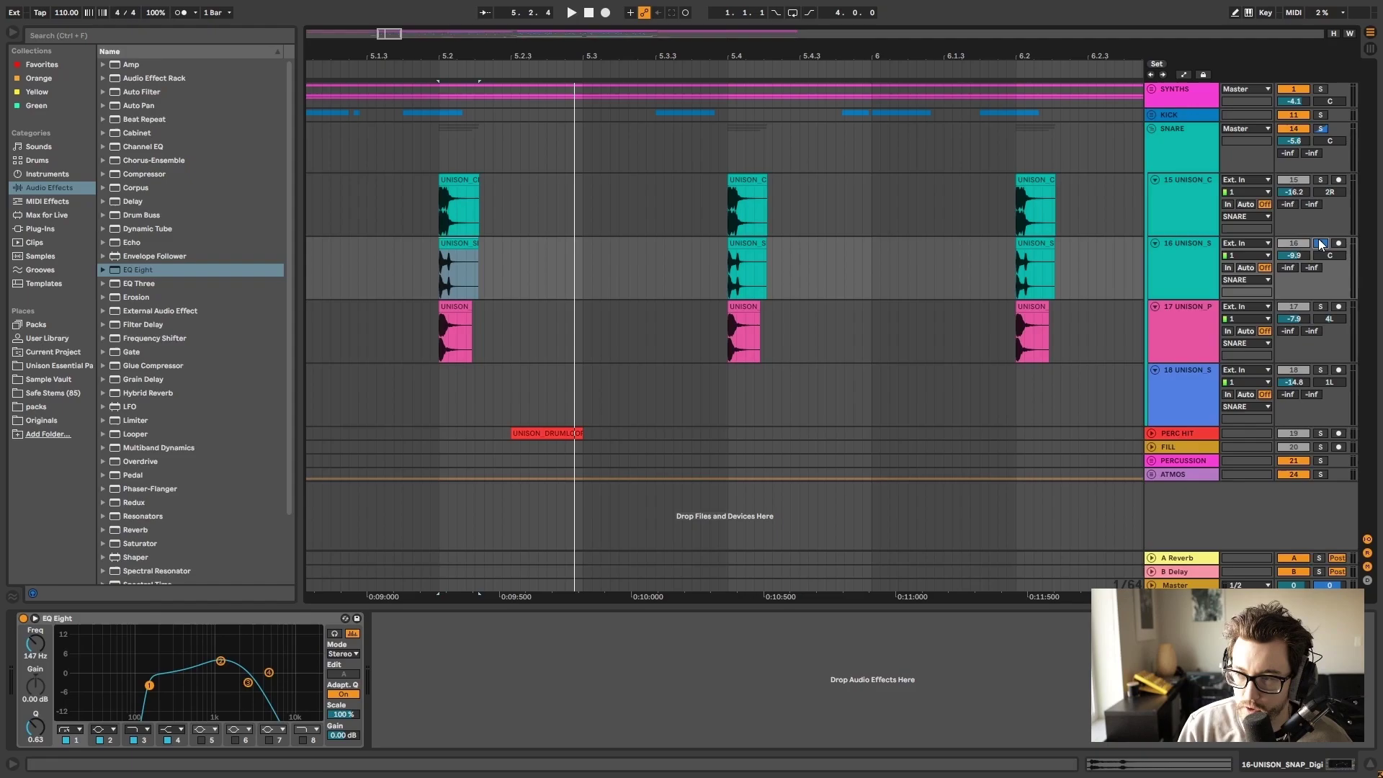
left_click(453, 249)
key("space")
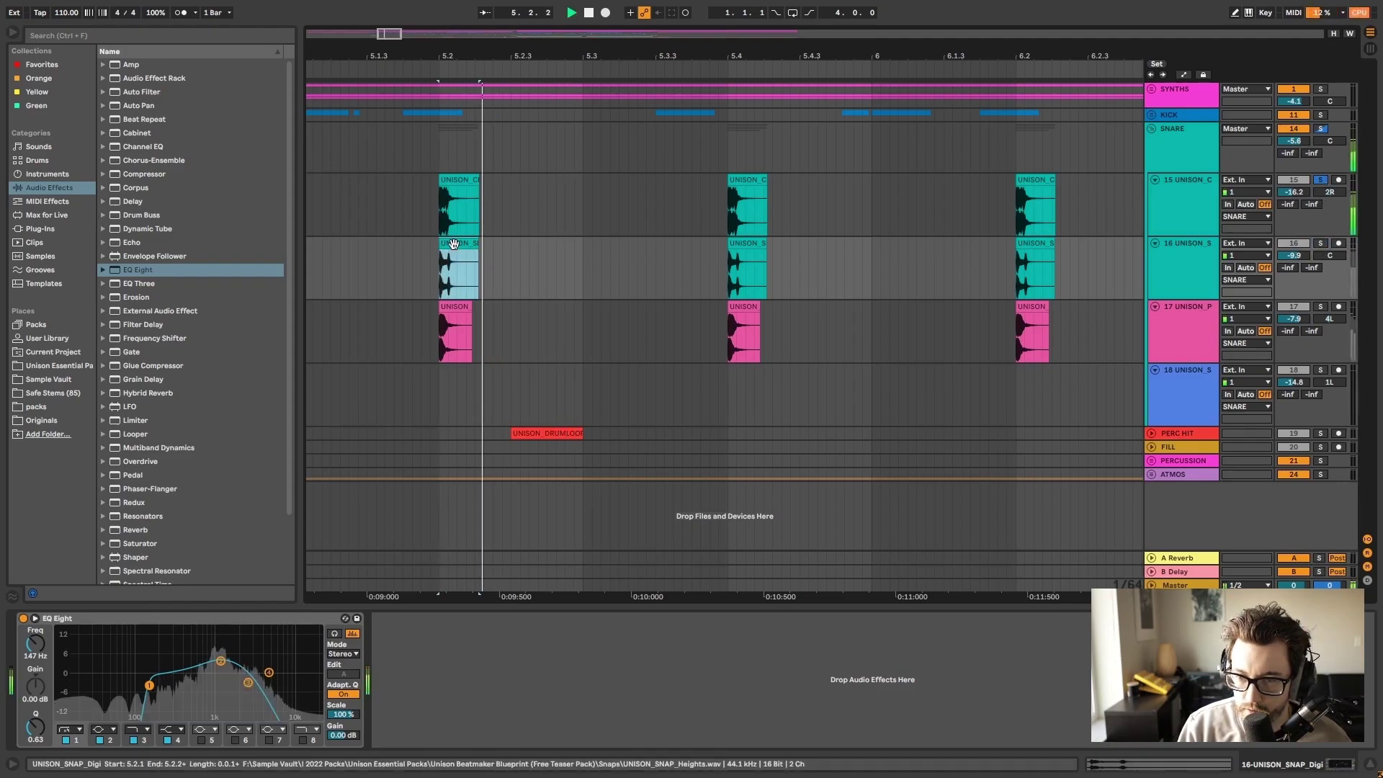
Solo the pink rimshot layer on track 17 and show its effect chain
key("Up")
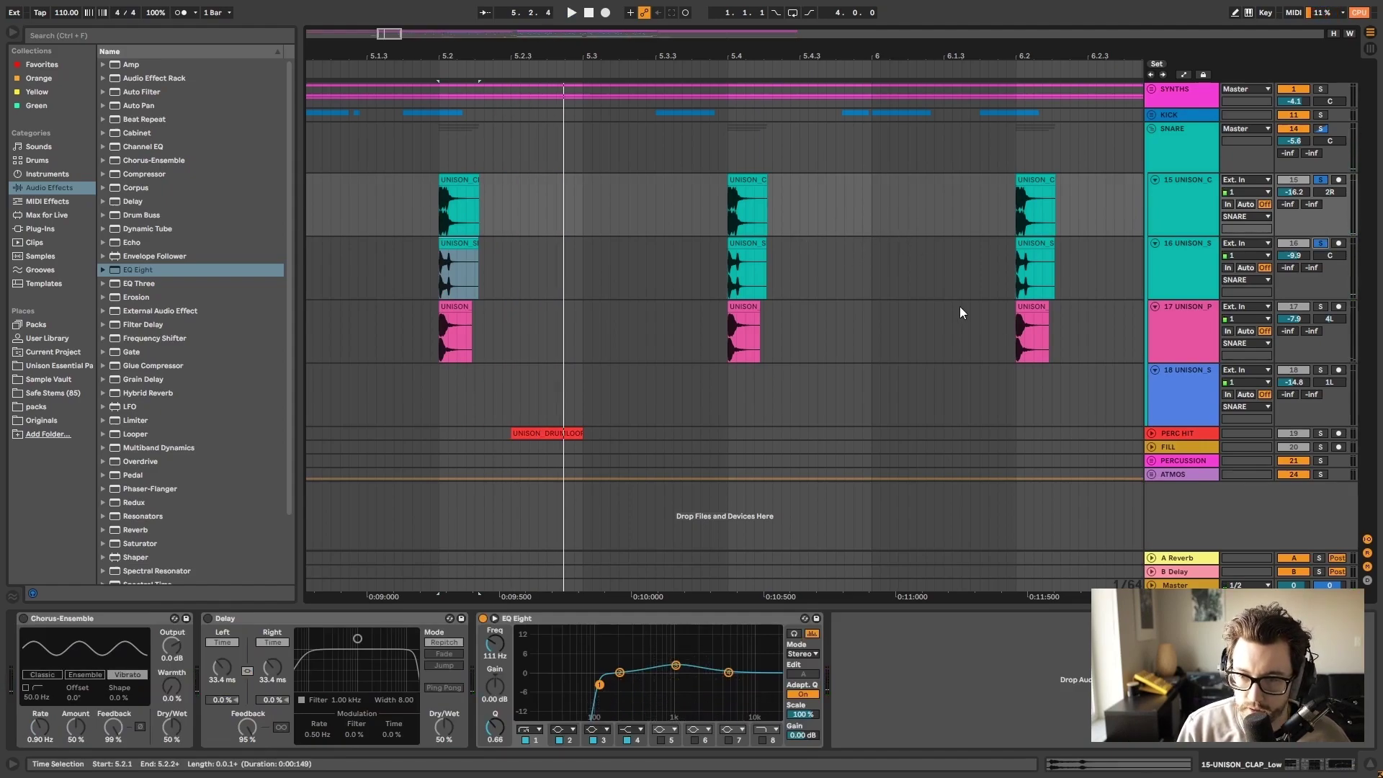
left_click(1320, 306)
left_click(459, 308)
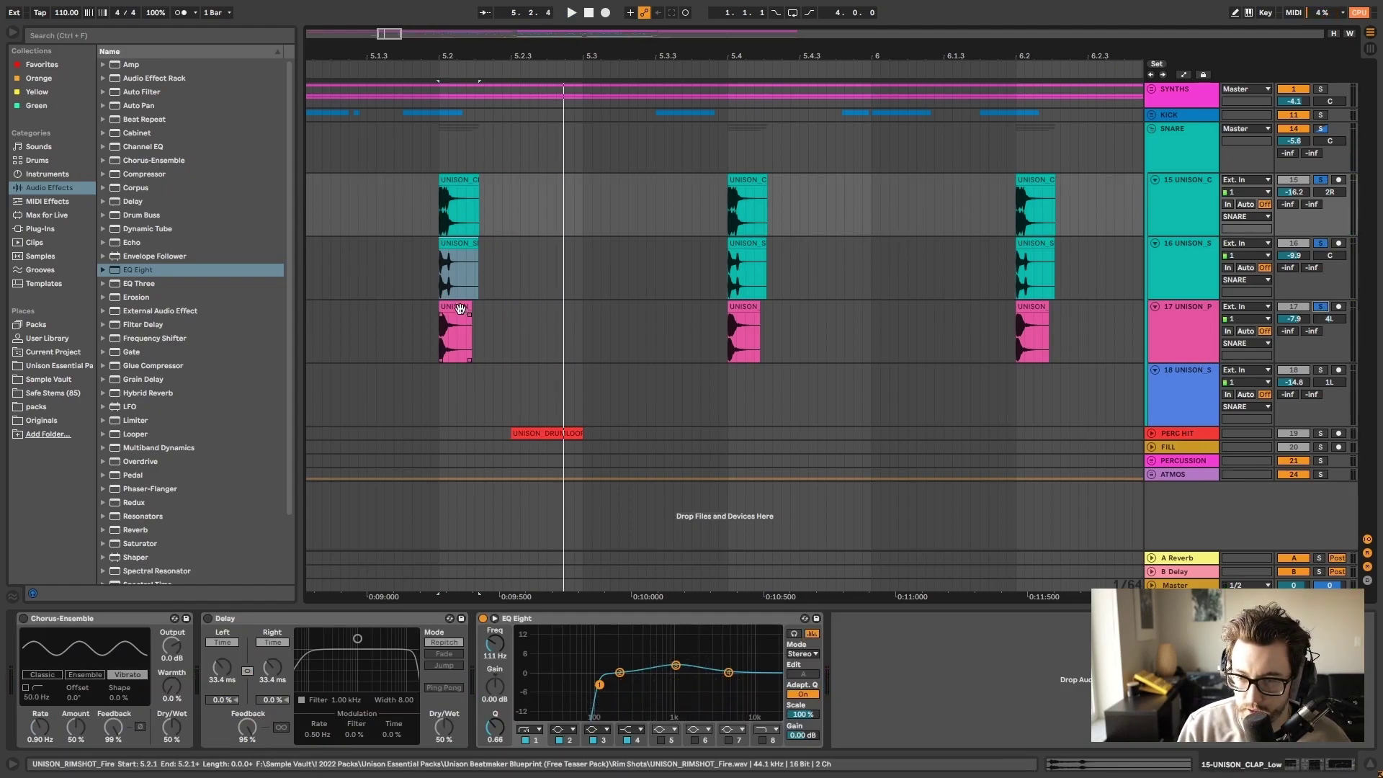
left_click(460, 308)
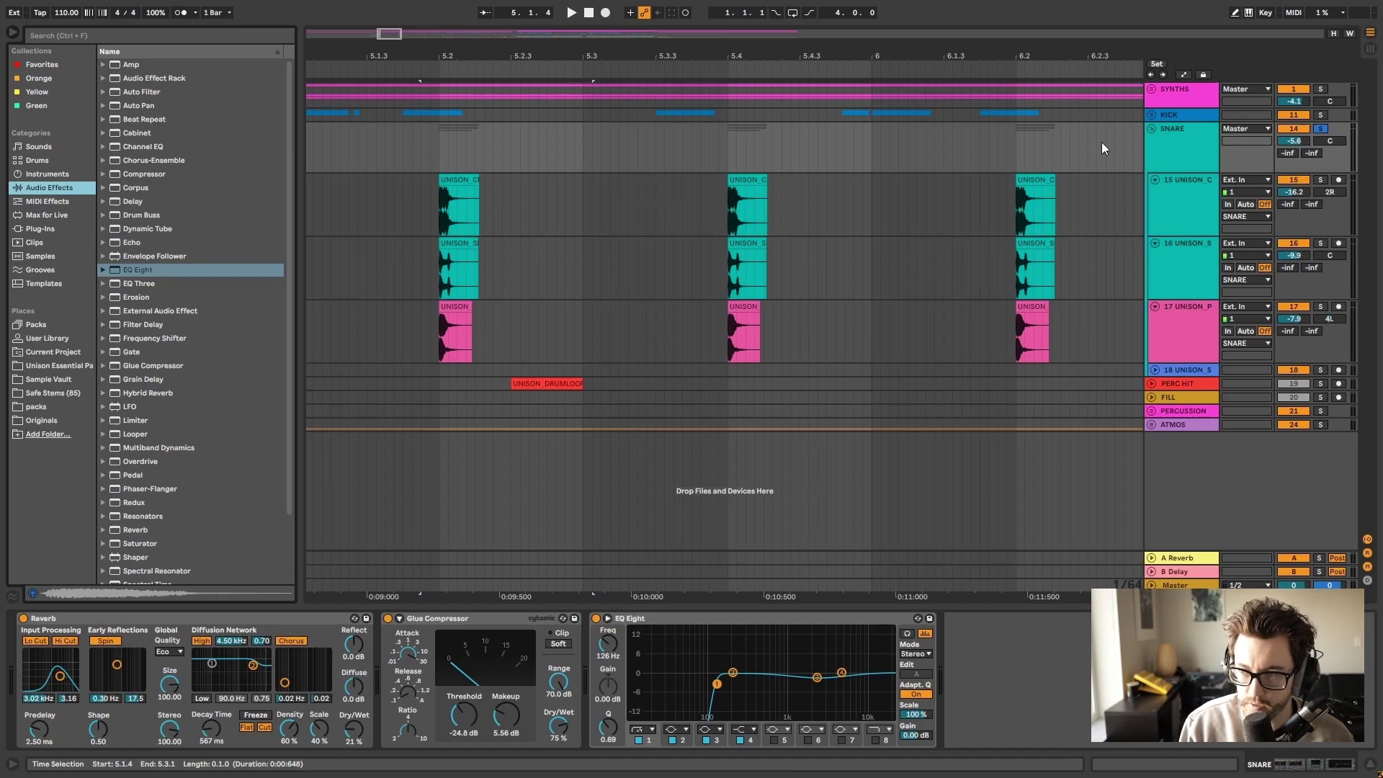
Select the SNARE group and inspect its Glue Compressor, EQ Eight and Reverb
left_click(1170, 148)
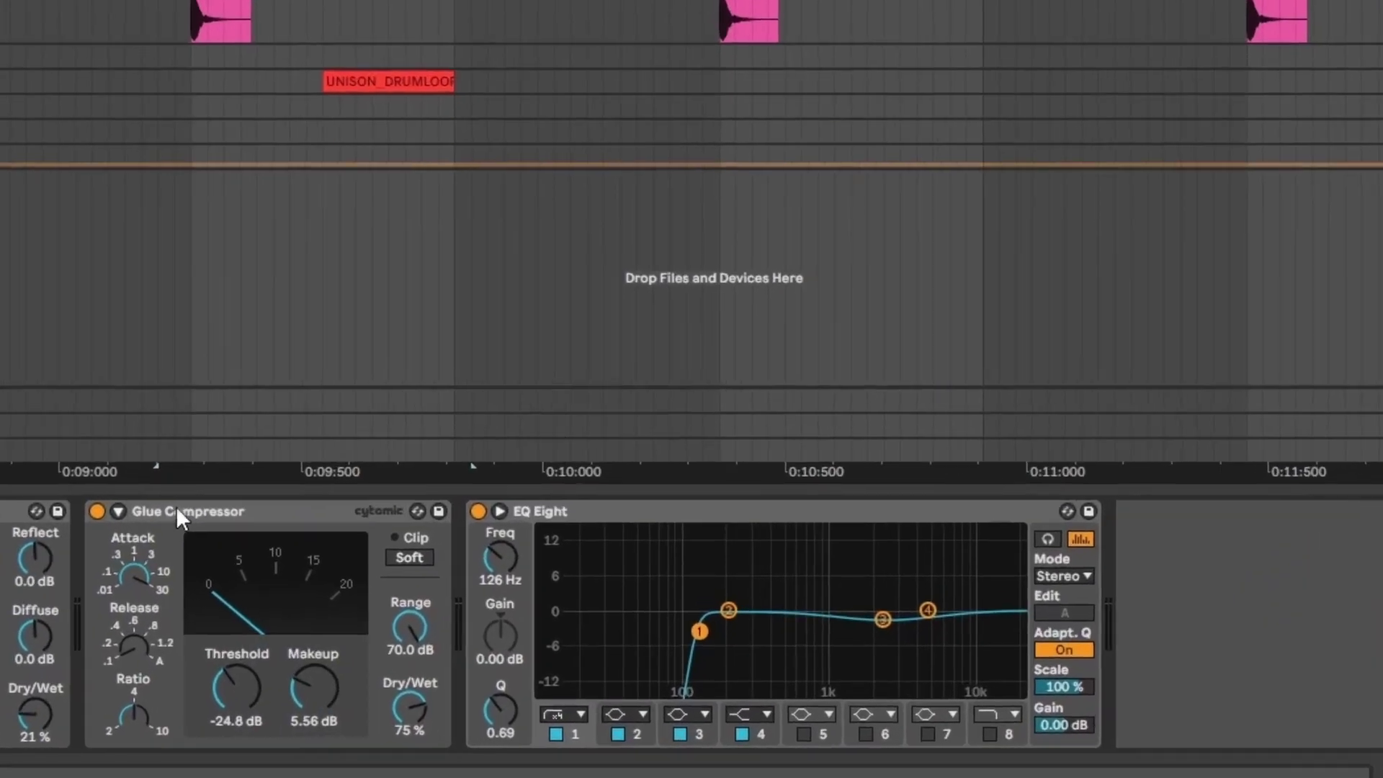
left_click(233, 507)
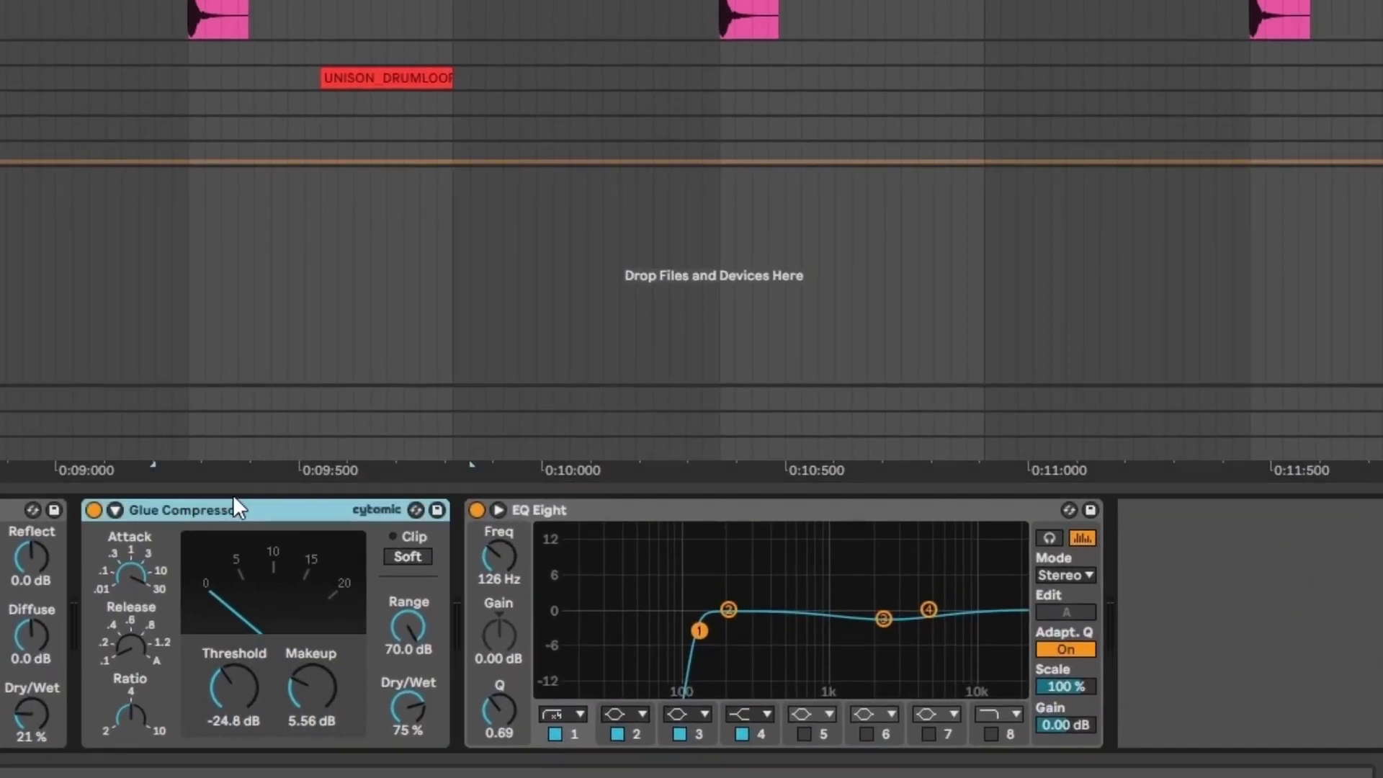
left_click(667, 510)
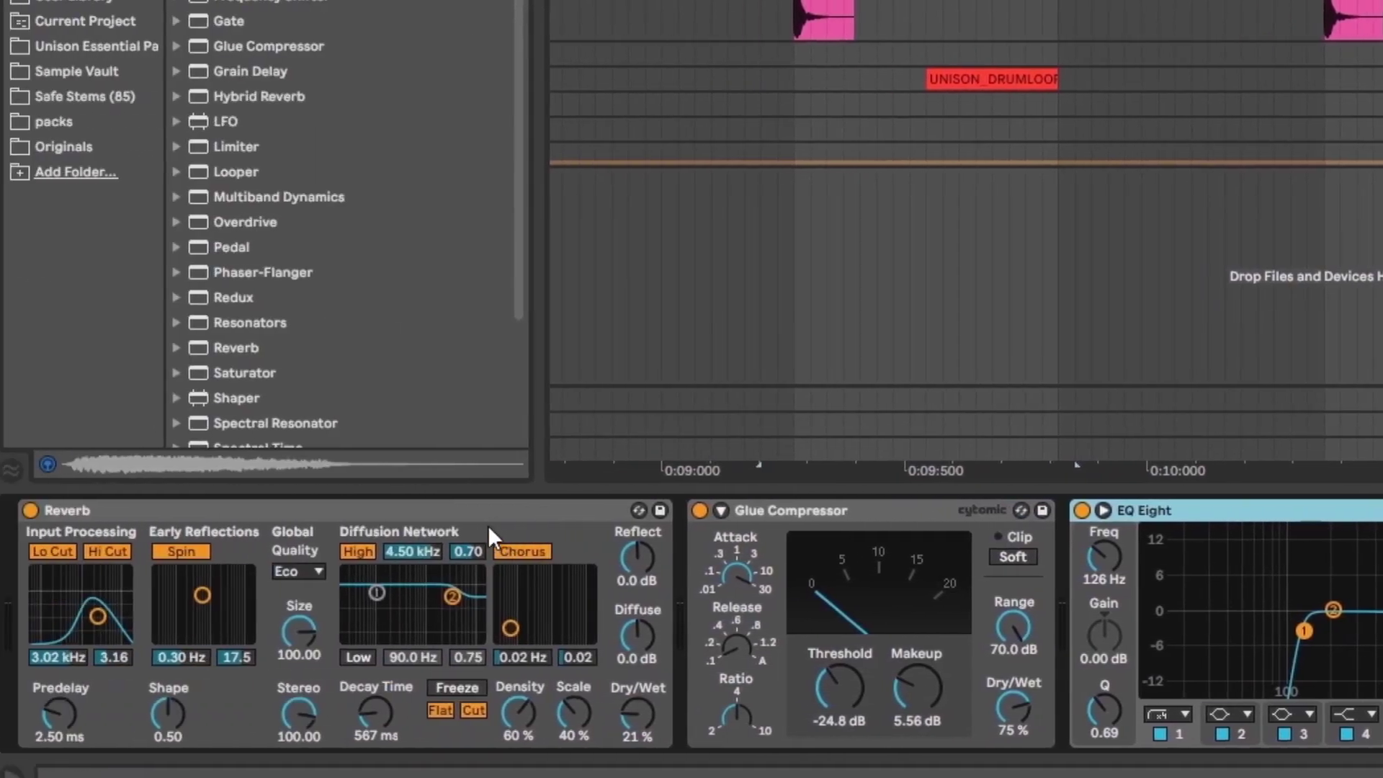
left_click(470, 515)
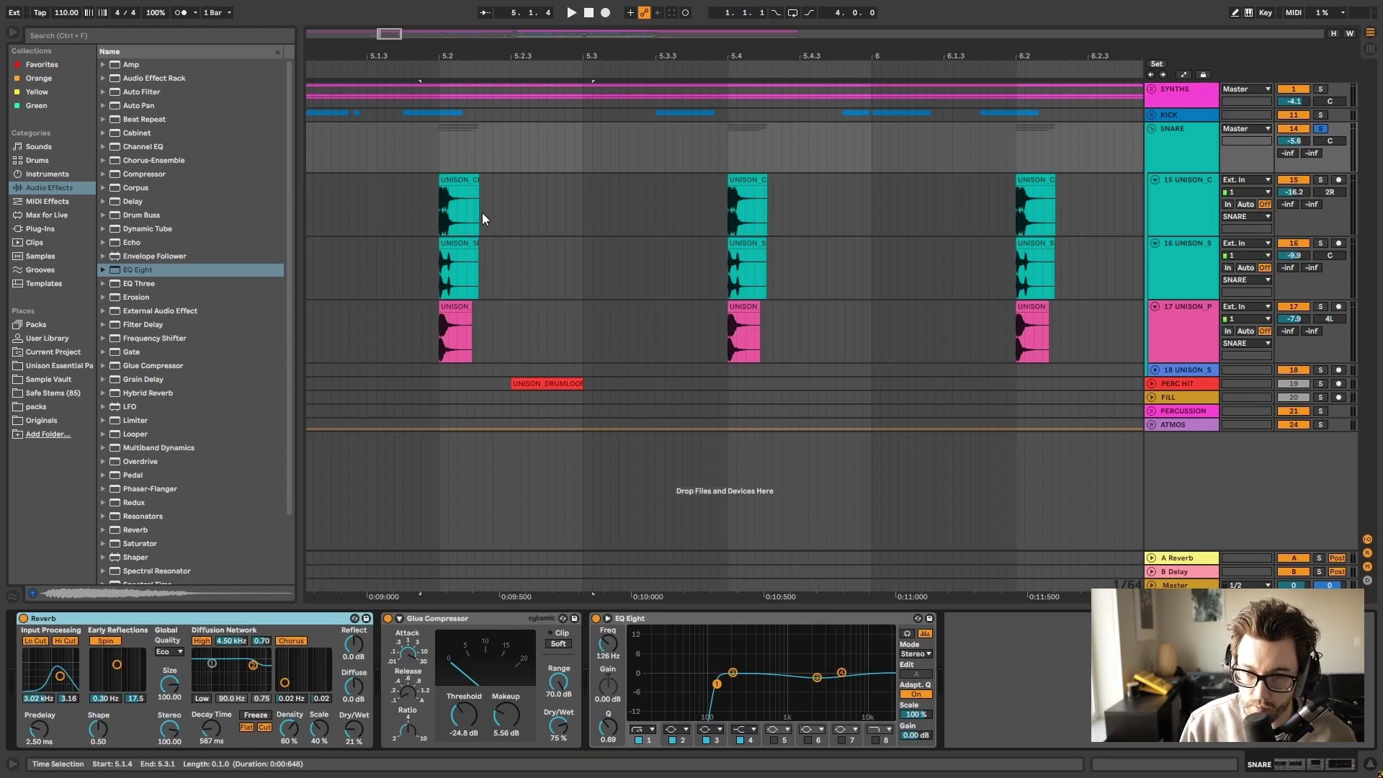
Compare the snare with the group Reverb bypassed and re-enabled during playback
left_click(23, 619)
key("space")
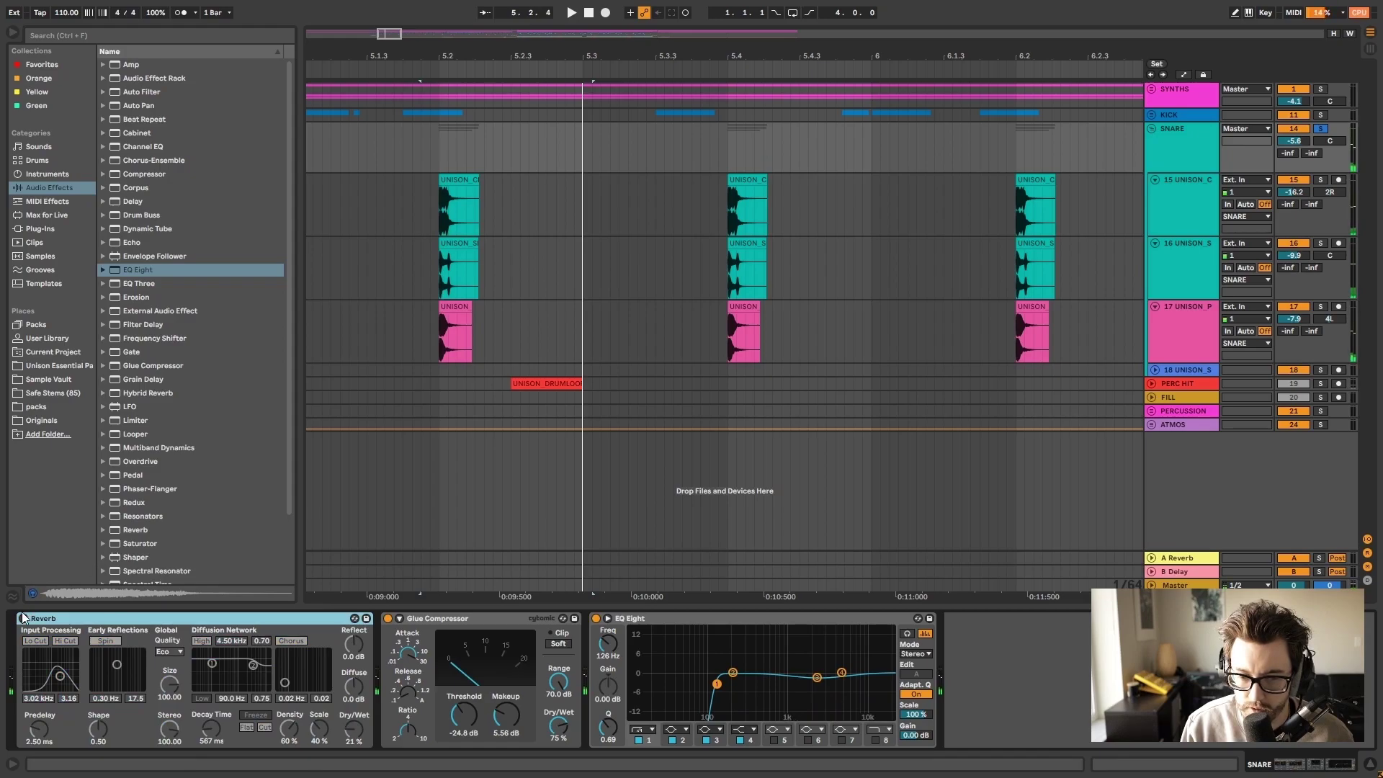
left_click(24, 619)
key("space")
Bypass all three SNARE group devices to hear the dry snare, then reactivate them
key("ctrl+a")
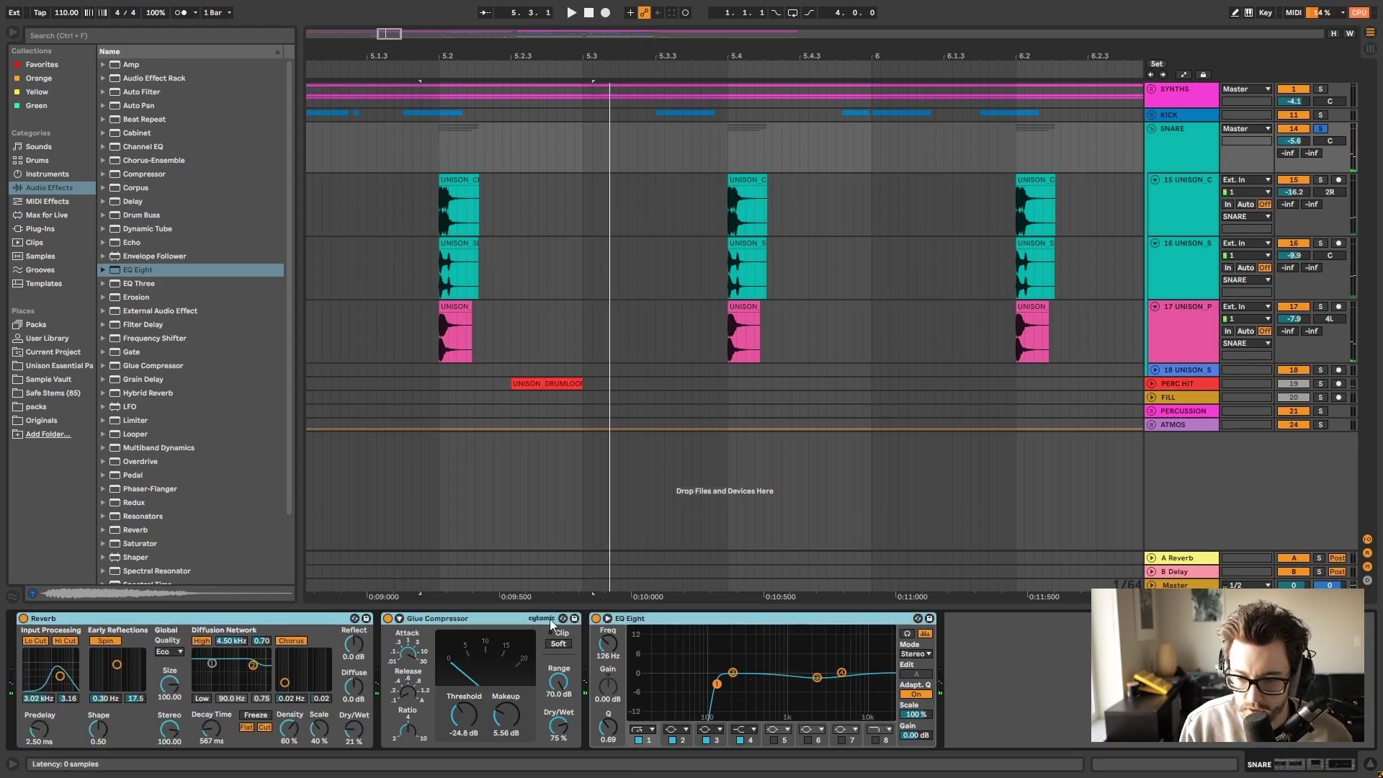
left_click(389, 618)
key("space")
left_click(424, 503)
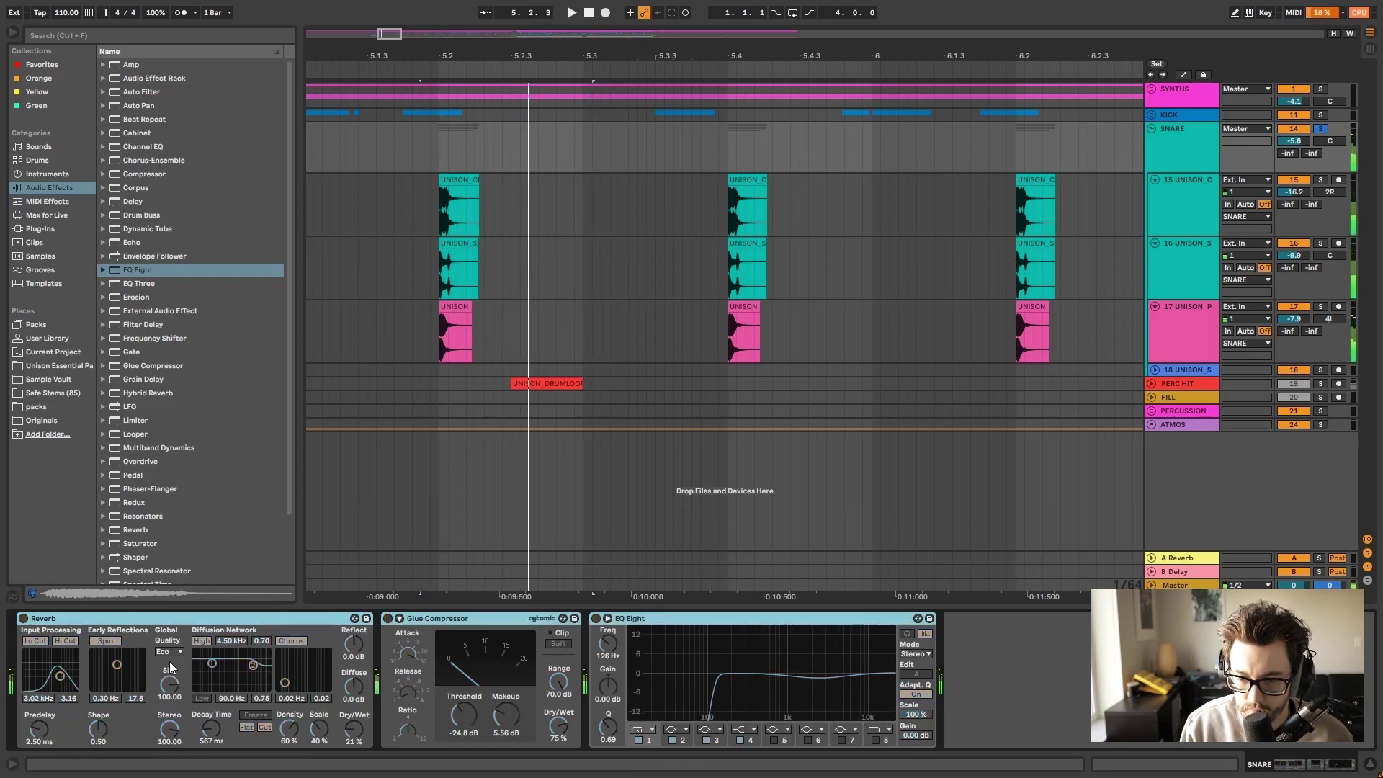
left_click(23, 619)
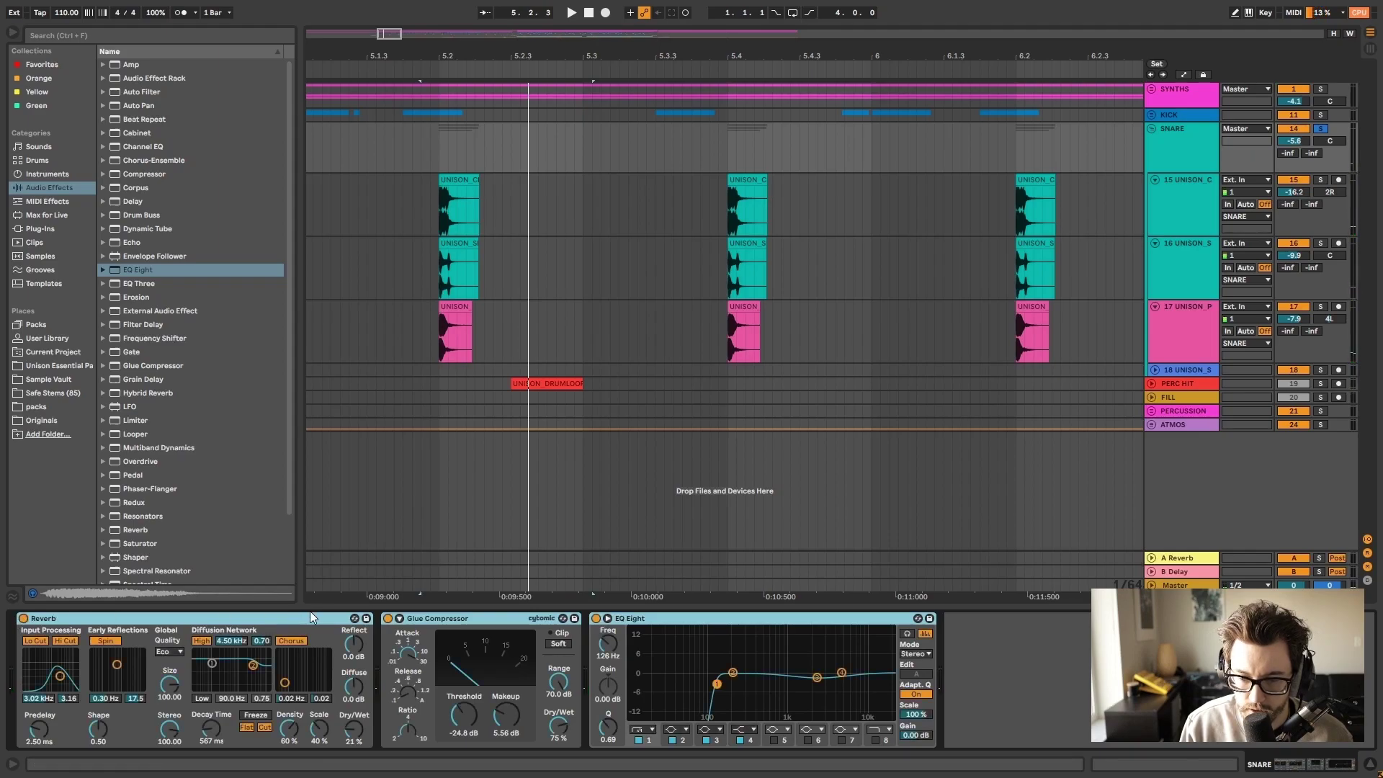
key("space")
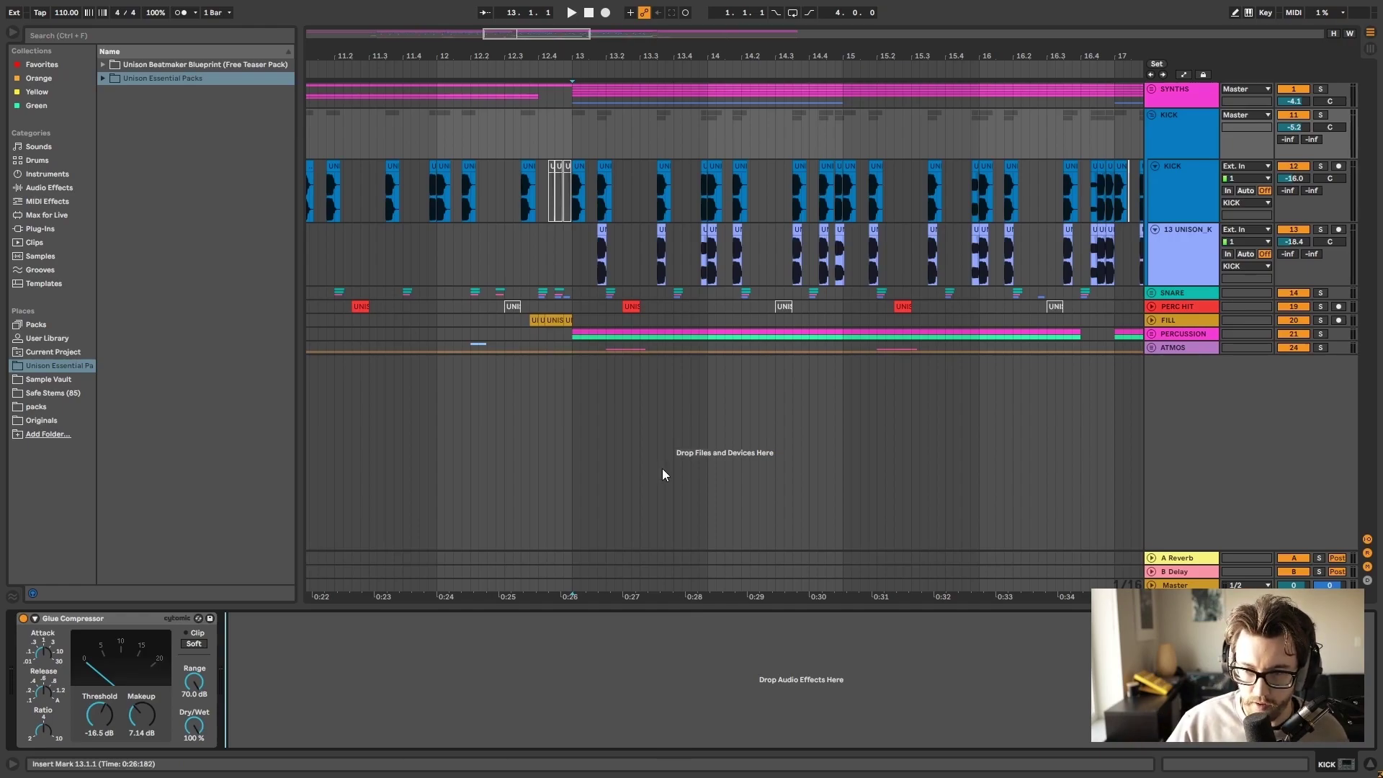
Set playback to start at bar 13, view bars 8 to 15, and play KICK soloed
left_click(573, 128)
key("plus")
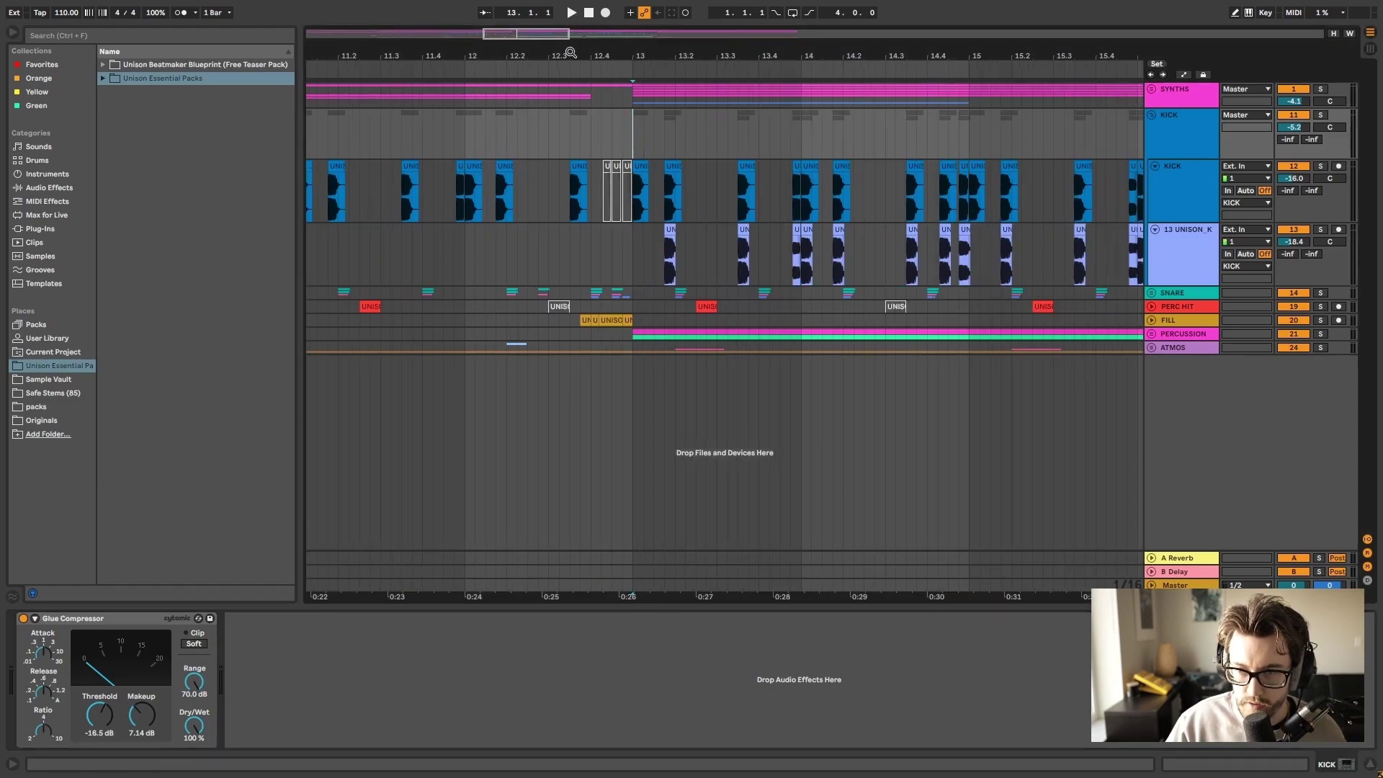
key("minus")
key("minus")
left_click(1314, 172)
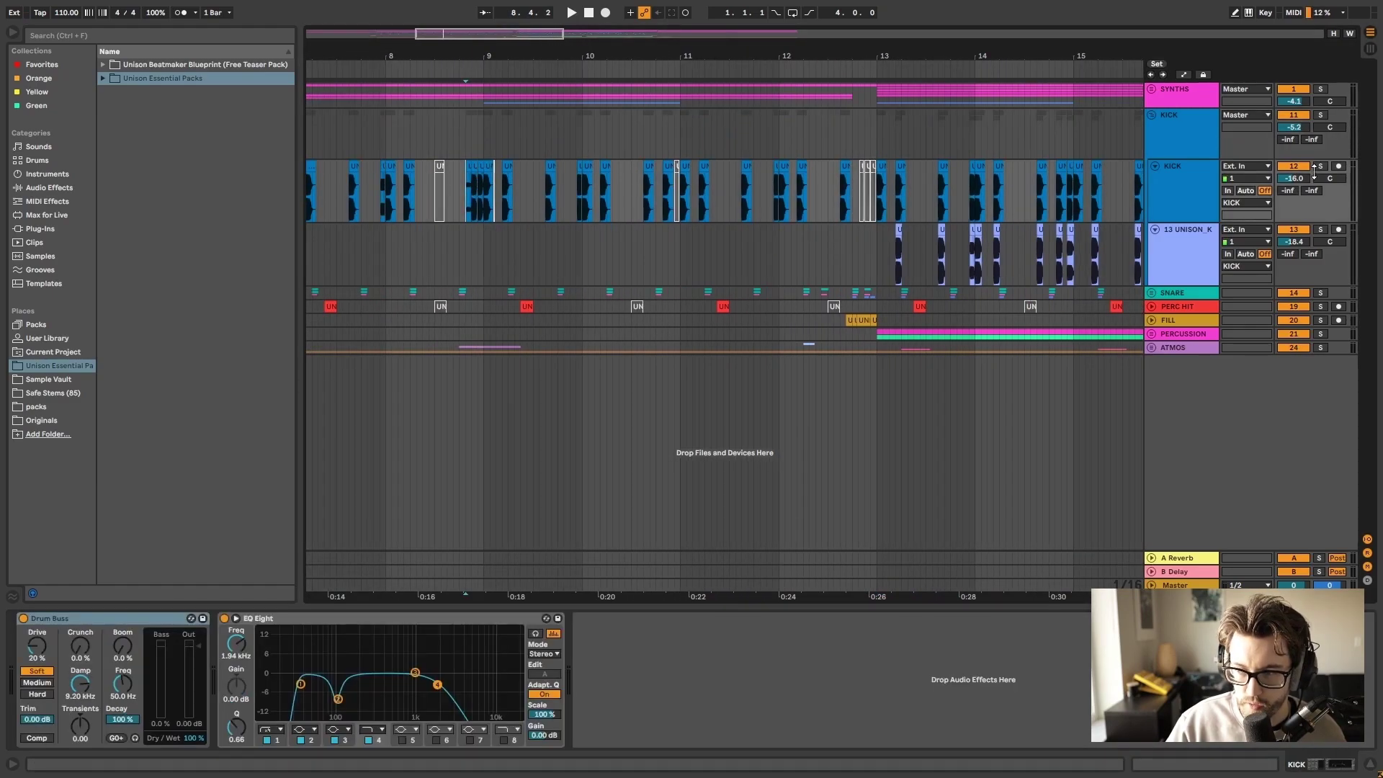
left_click(1321, 165)
key("space")
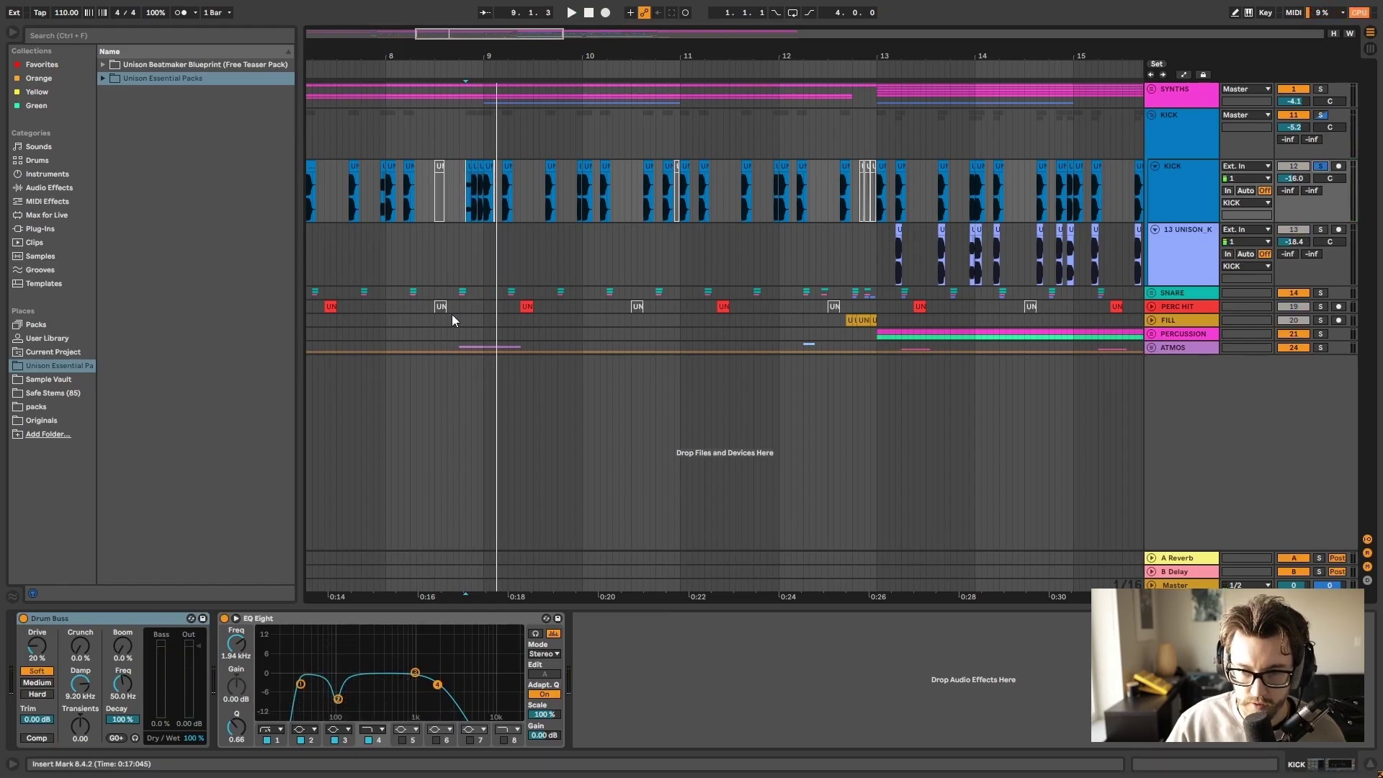
Play the KICK group from bar 13 over bars 9 to 22, then show 13 UNISON_K's effects
left_click_drag(504, 67, 397, 56)
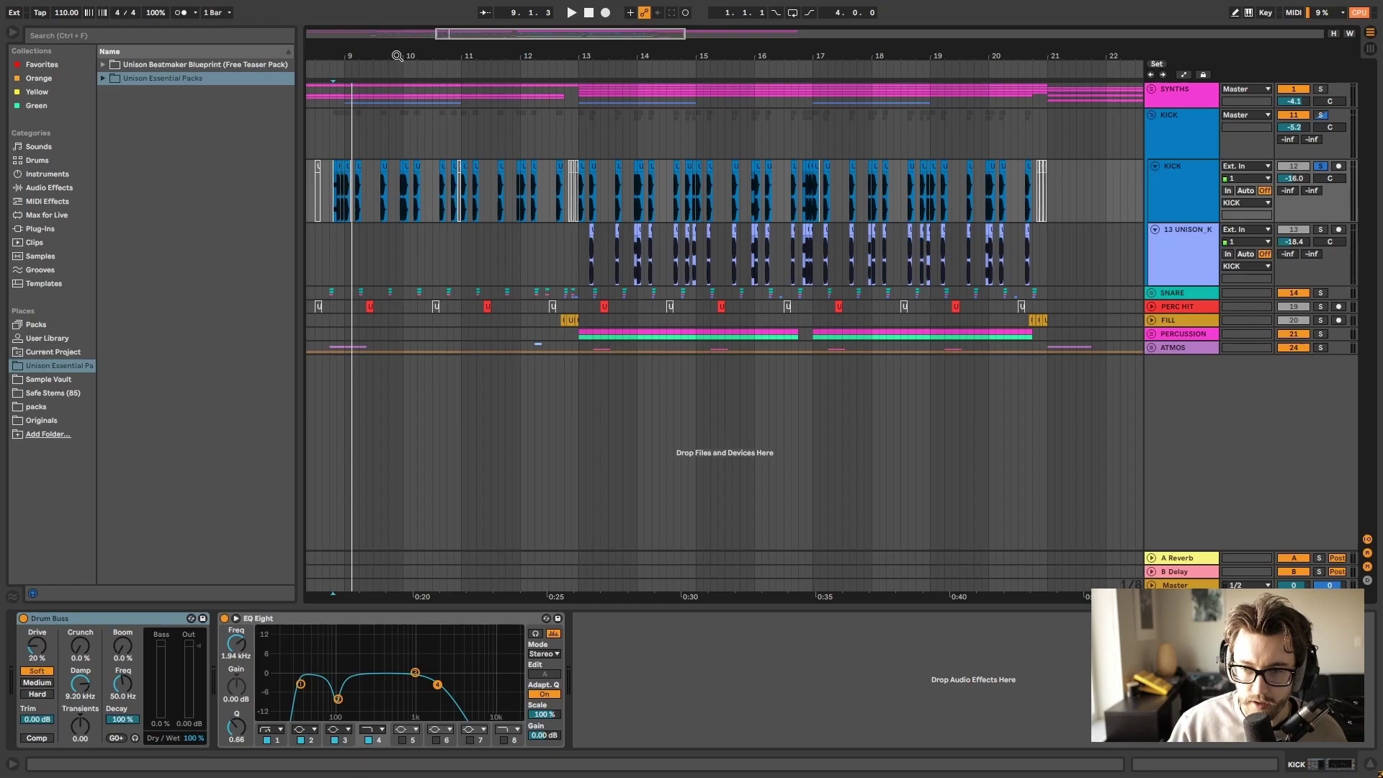
left_click(577, 128)
key("space")
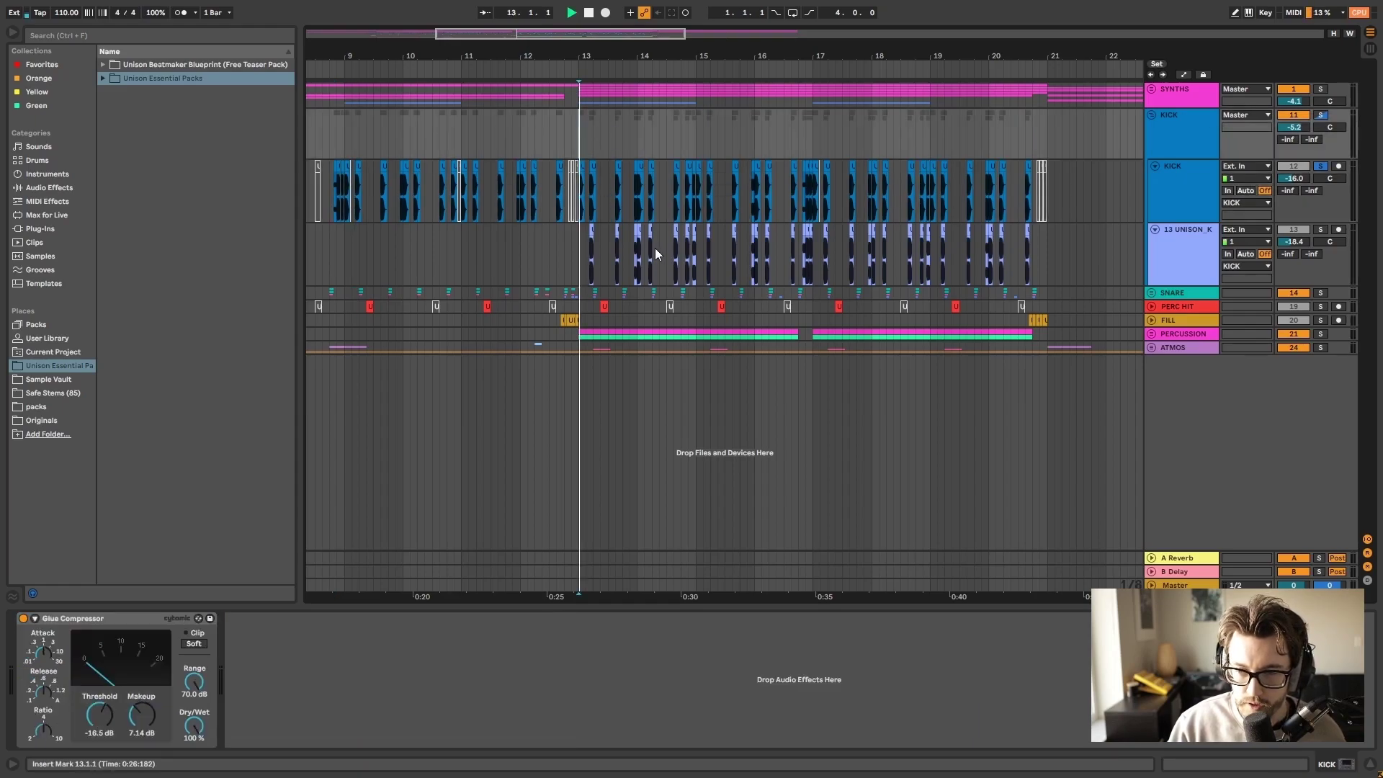
key("space")
left_click(1191, 244)
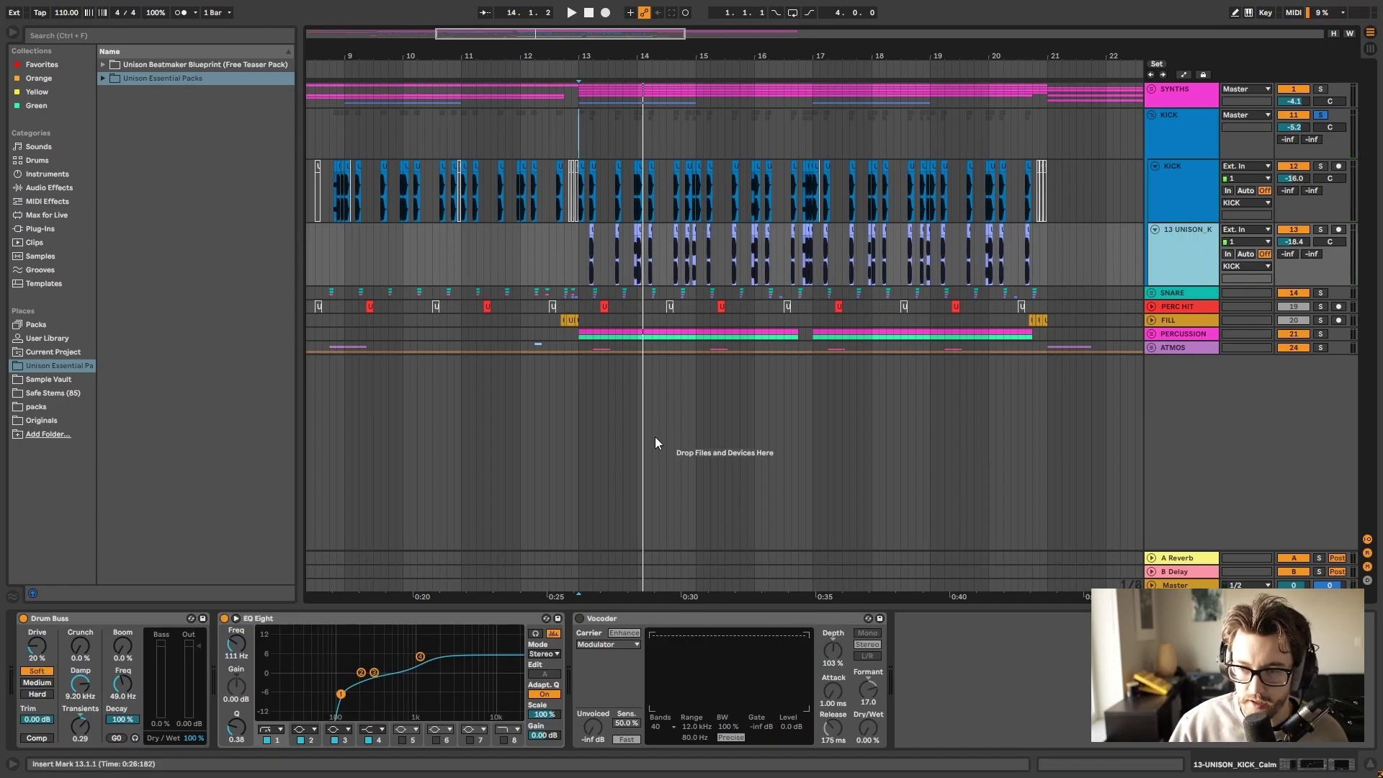
Play the SNARE group from bar 13, then unfold the SYNTHS group
left_click(1153, 334)
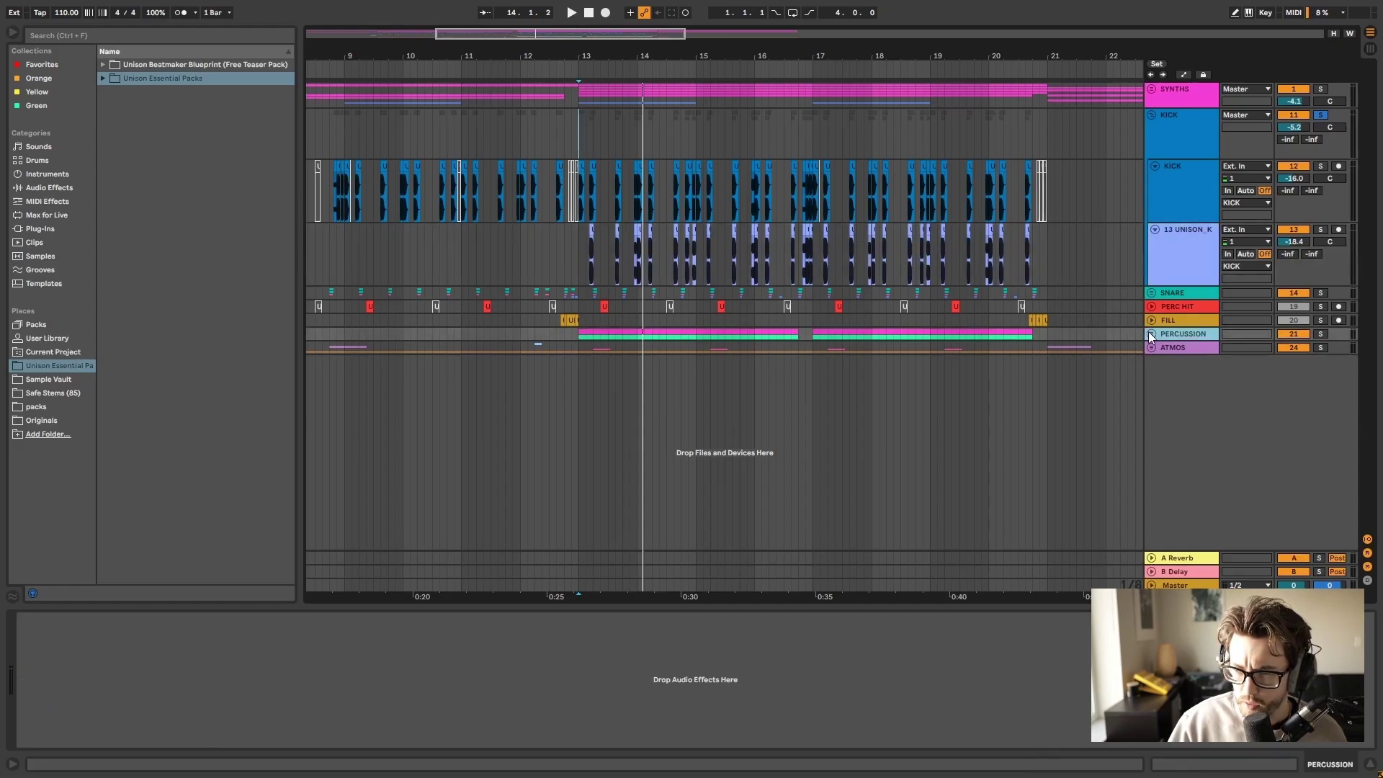
left_click(785, 294)
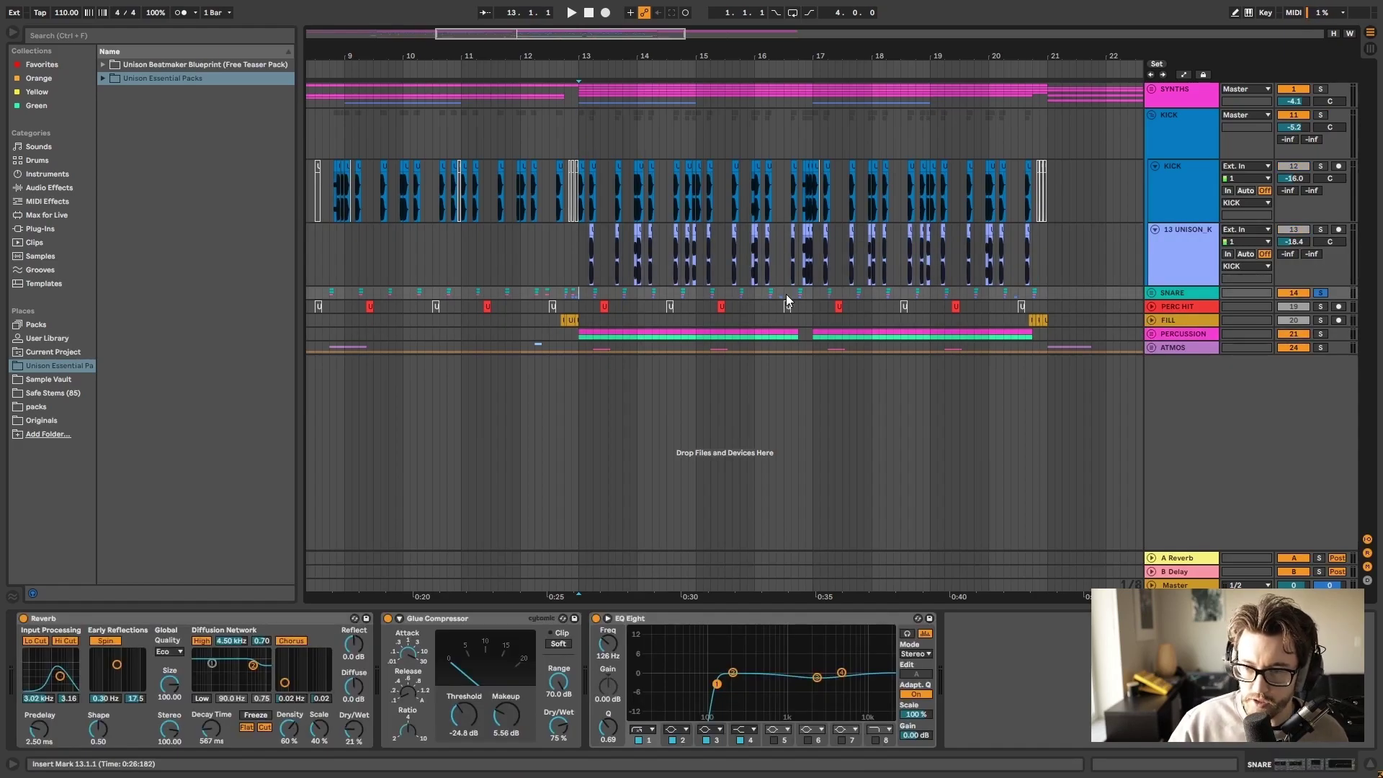
key("space")
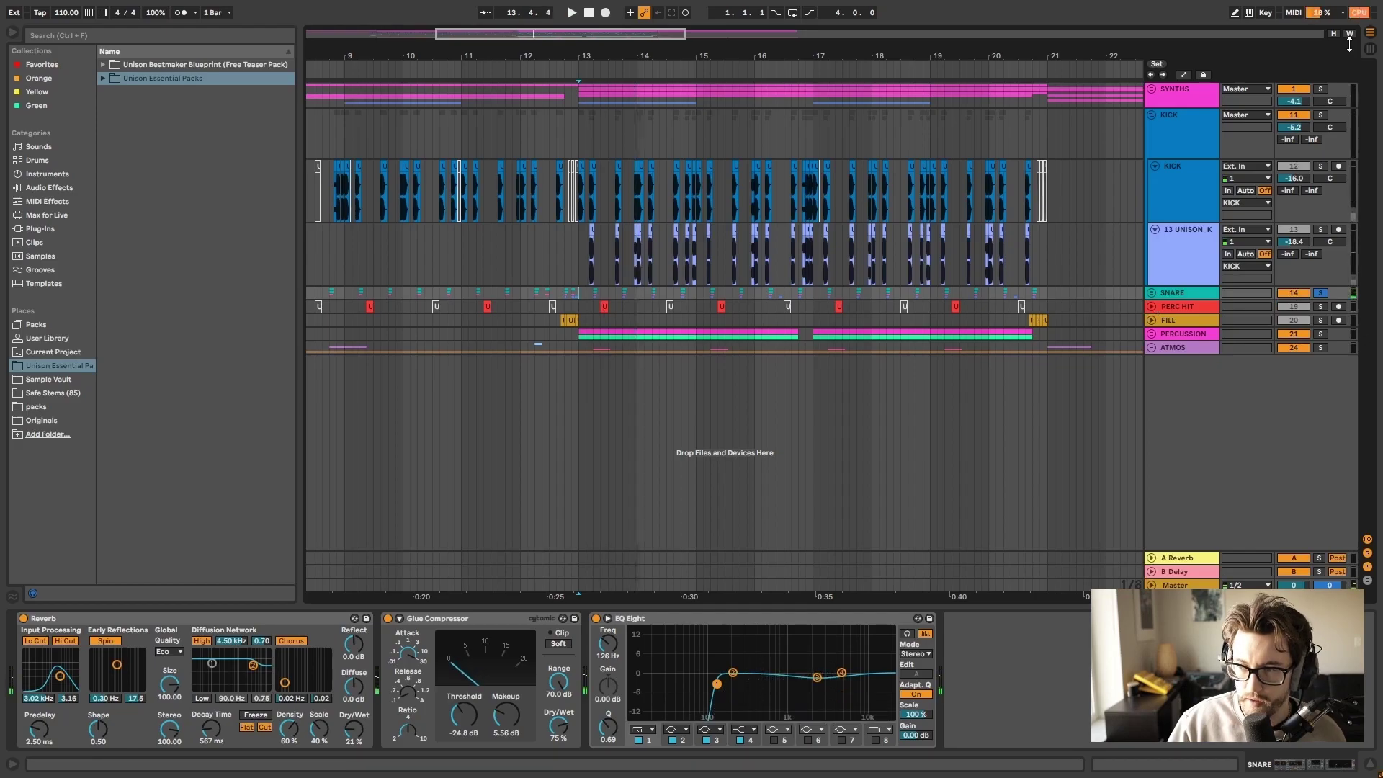
left_click(1152, 89)
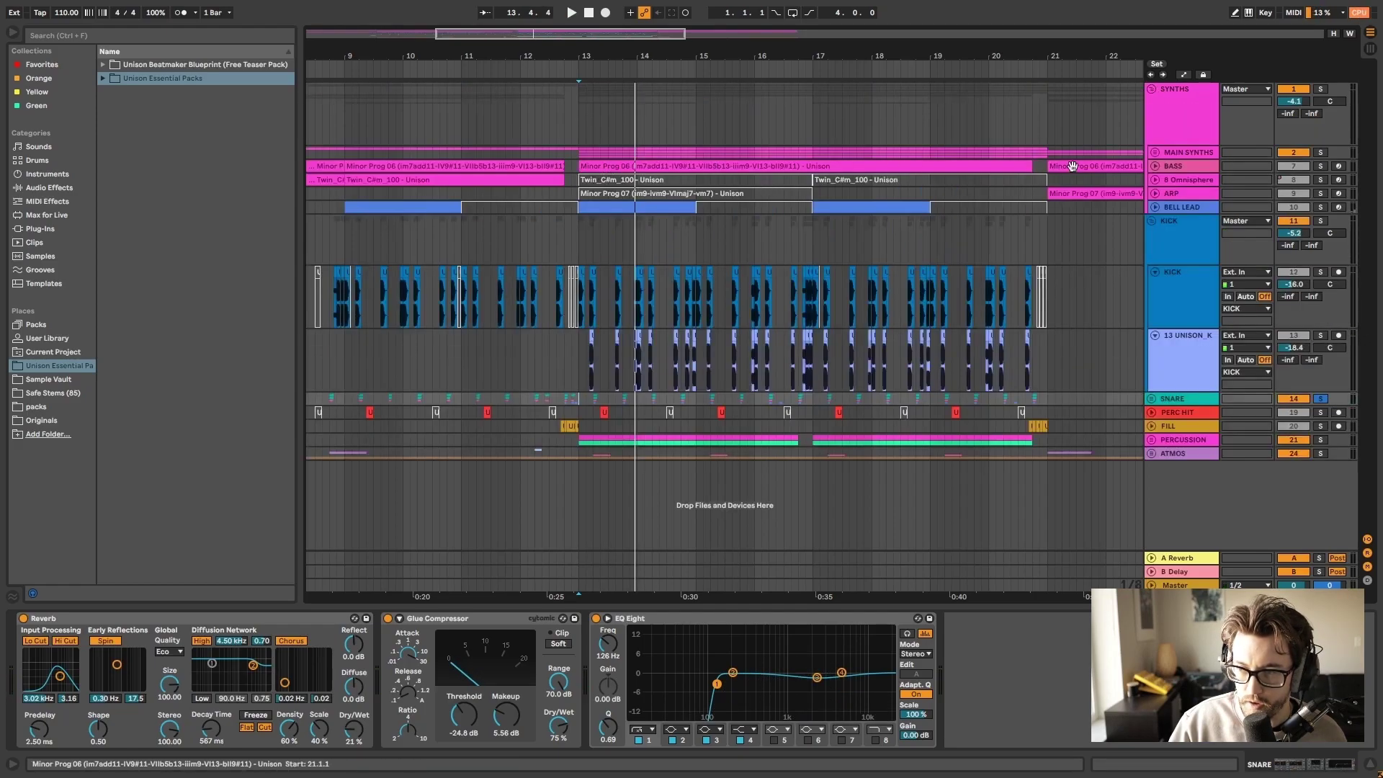
Unfold the MAIN SYNTHS and KICK groups and show the Master track's EQ Eight
left_click(1155, 153)
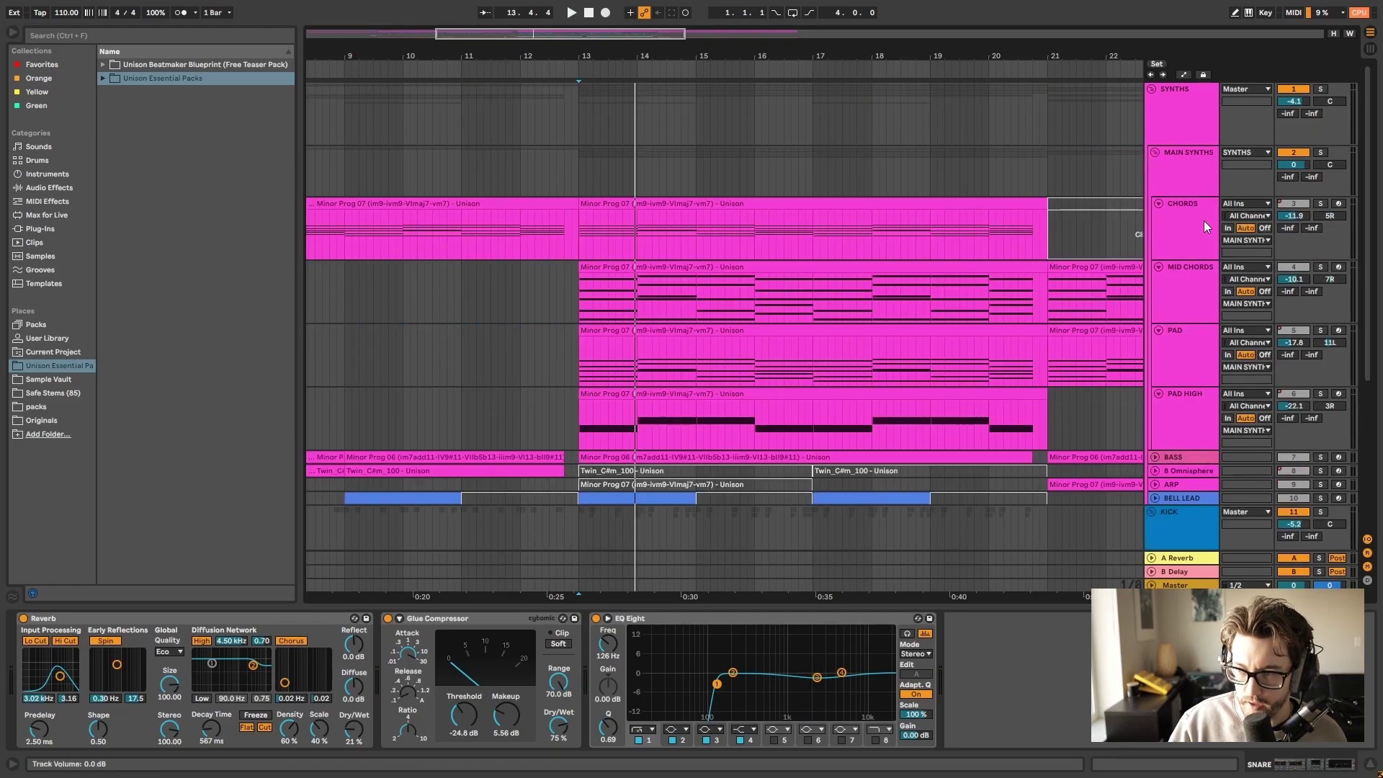
left_click(1152, 512)
scroll(619, 212, "down", 3)
scroll(803, 389, "down", 3)
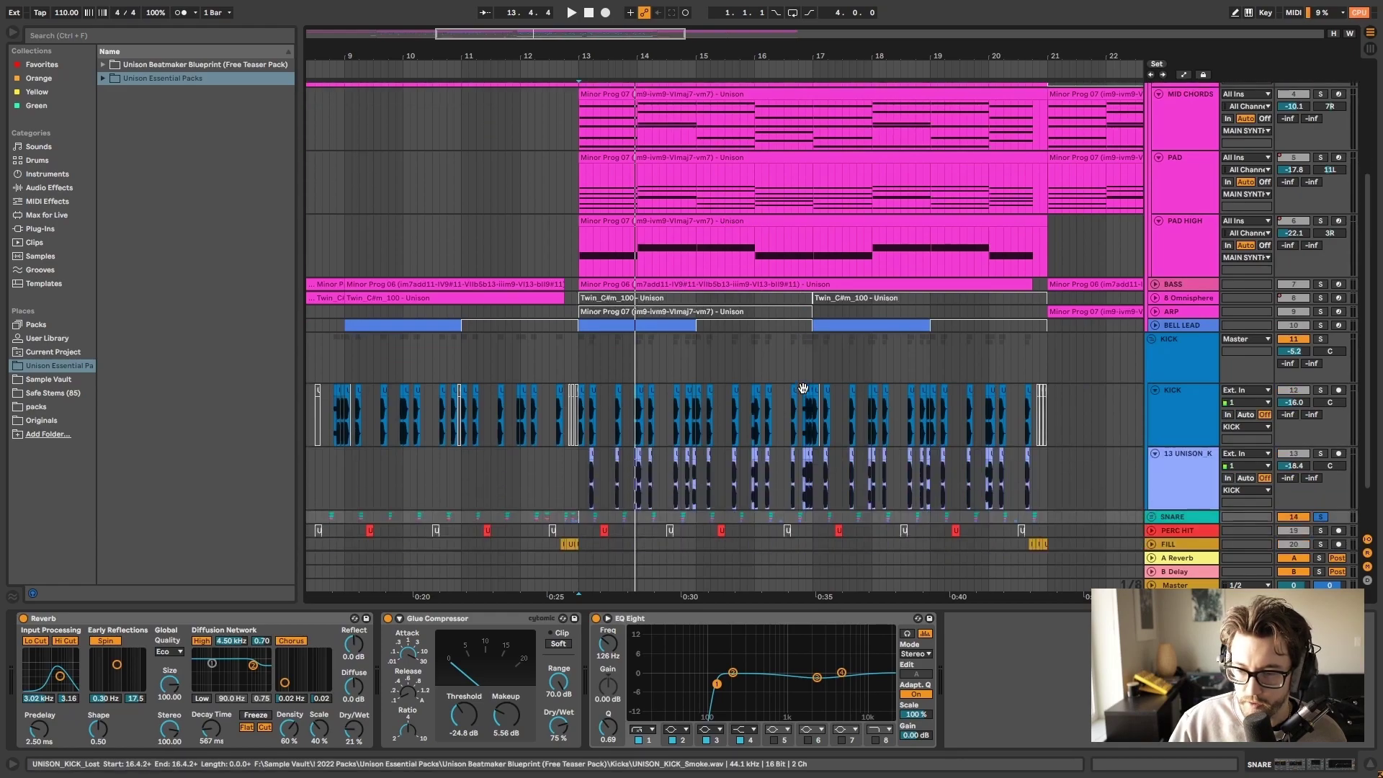
left_click(1171, 584)
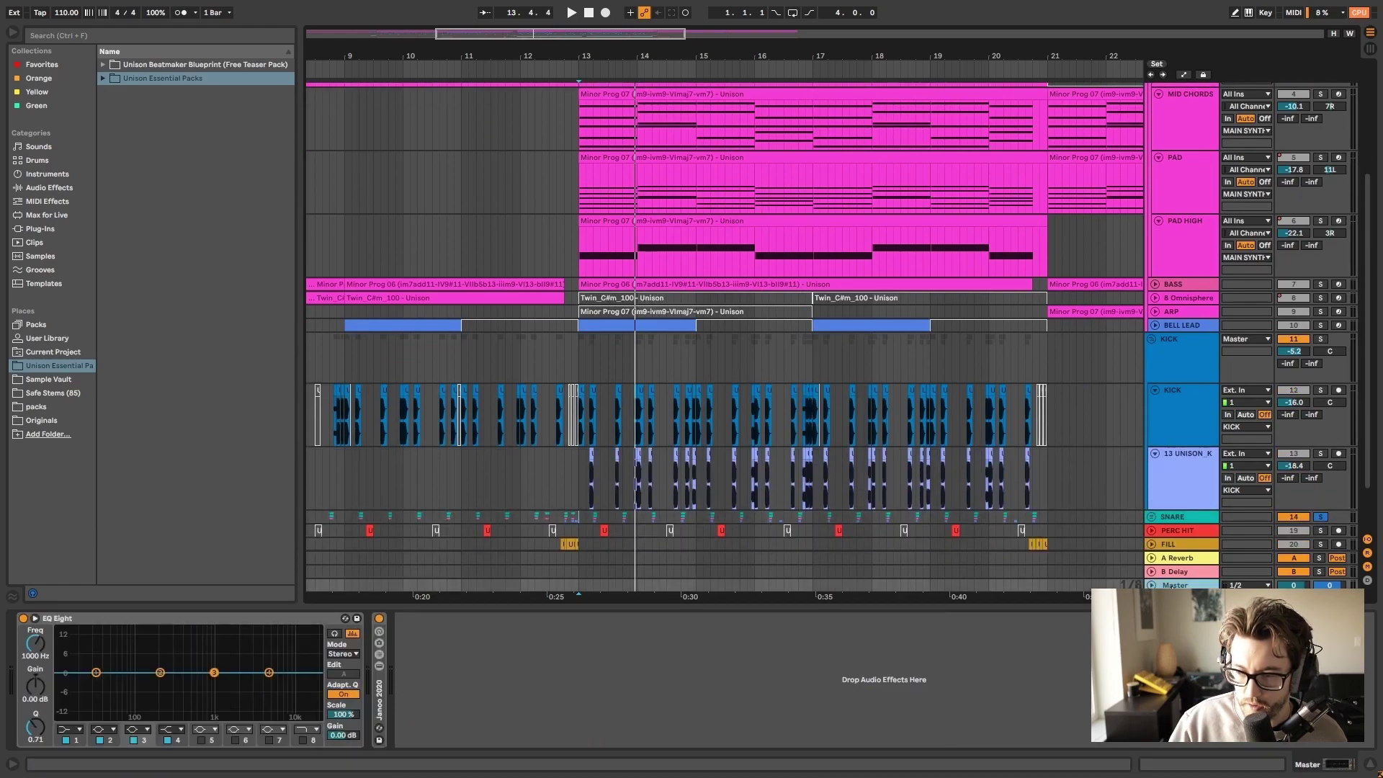
left_click(135, 618)
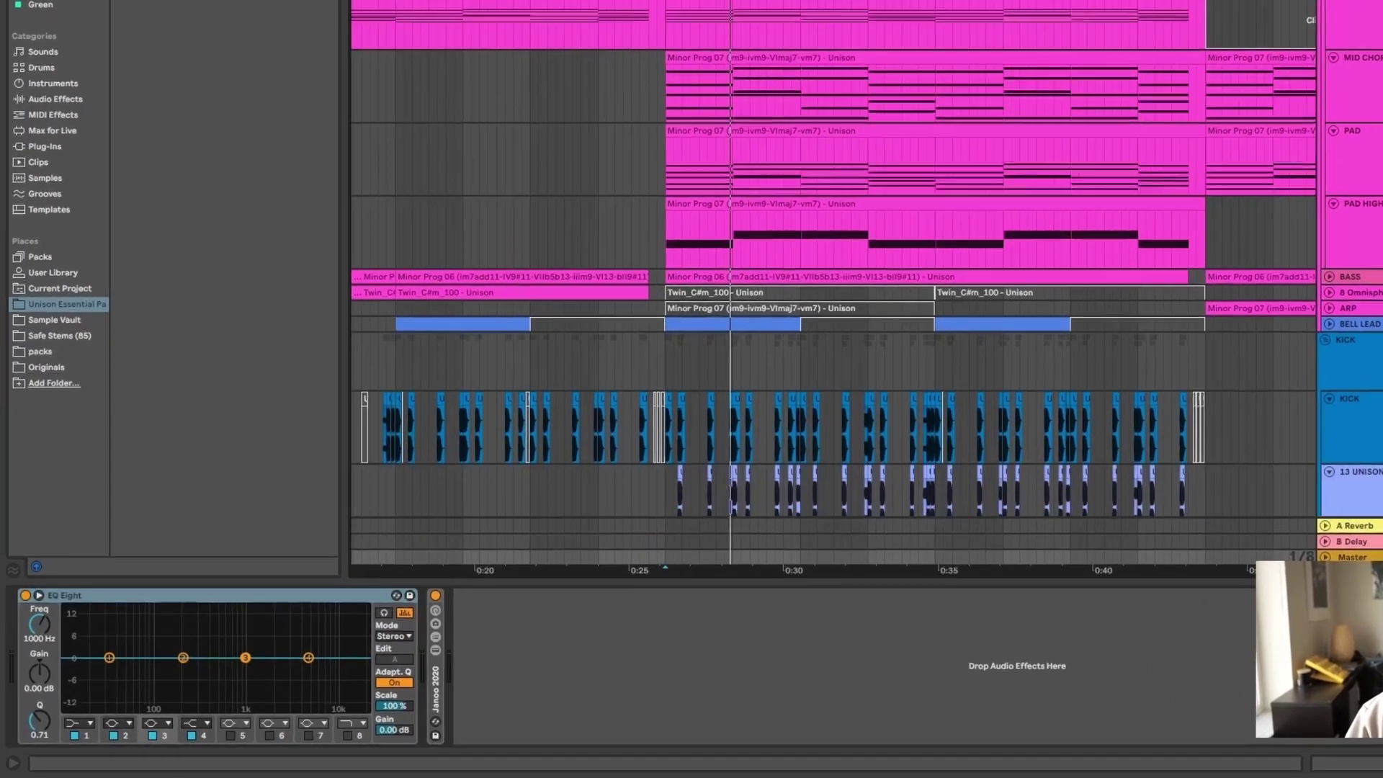
Listen to the chord layers, then play the arrangement from bar 5 on MID CHORDS
key("space")
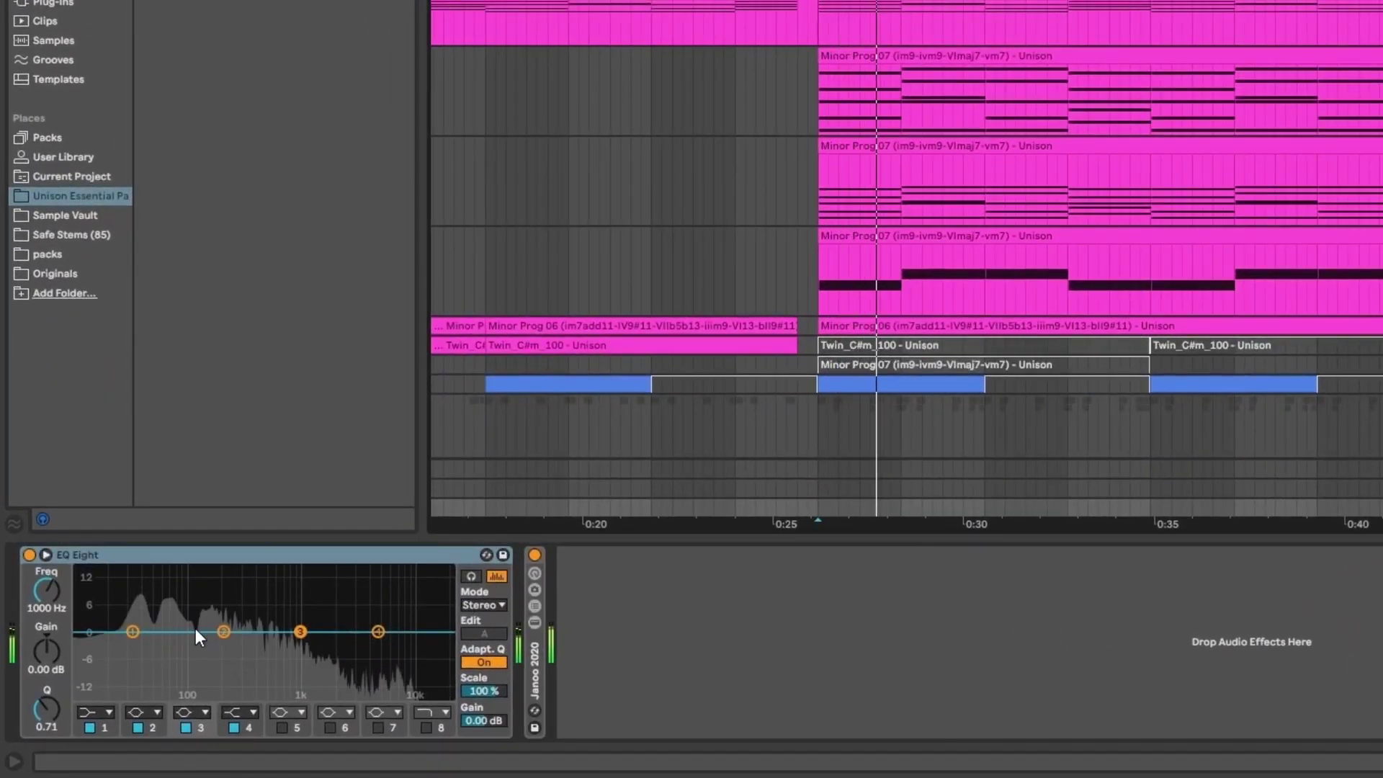
key("space")
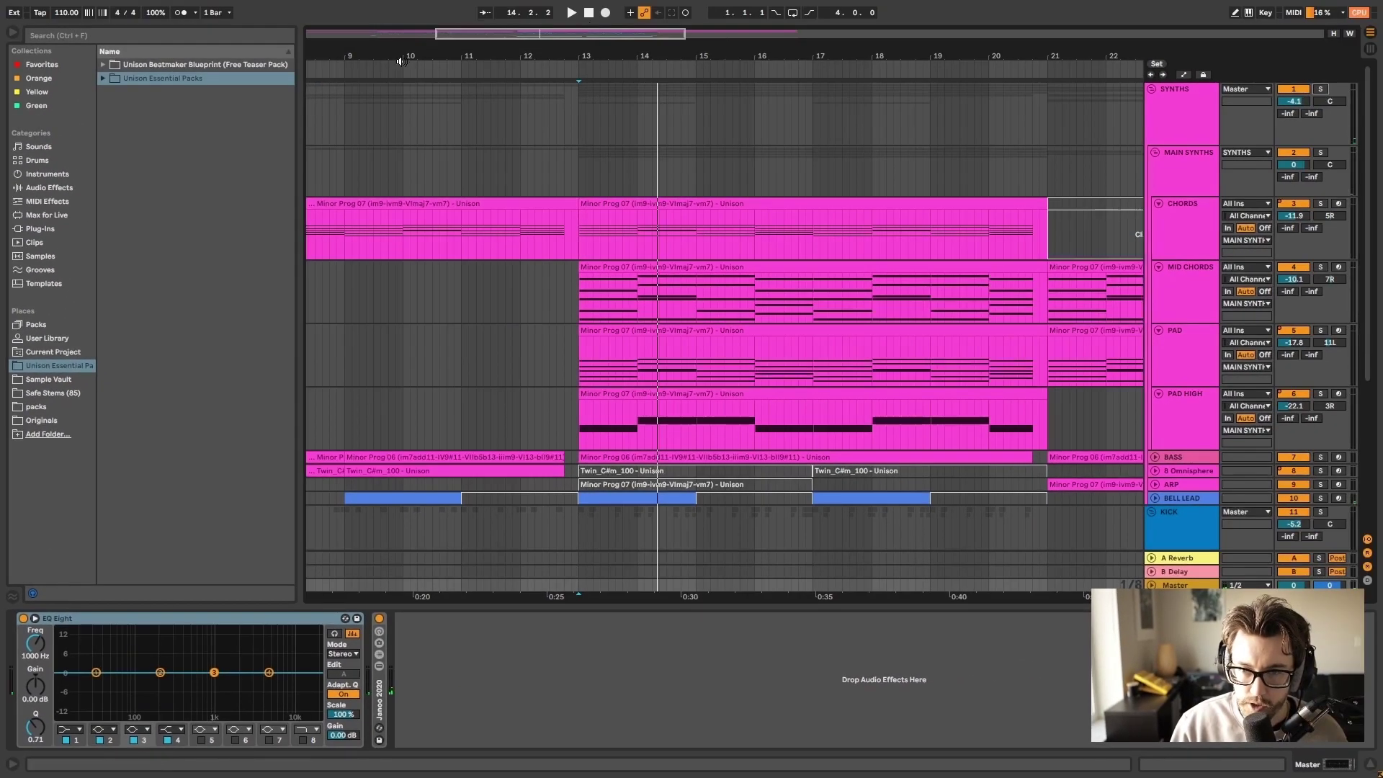
scroll(746, 119, "left", 5)
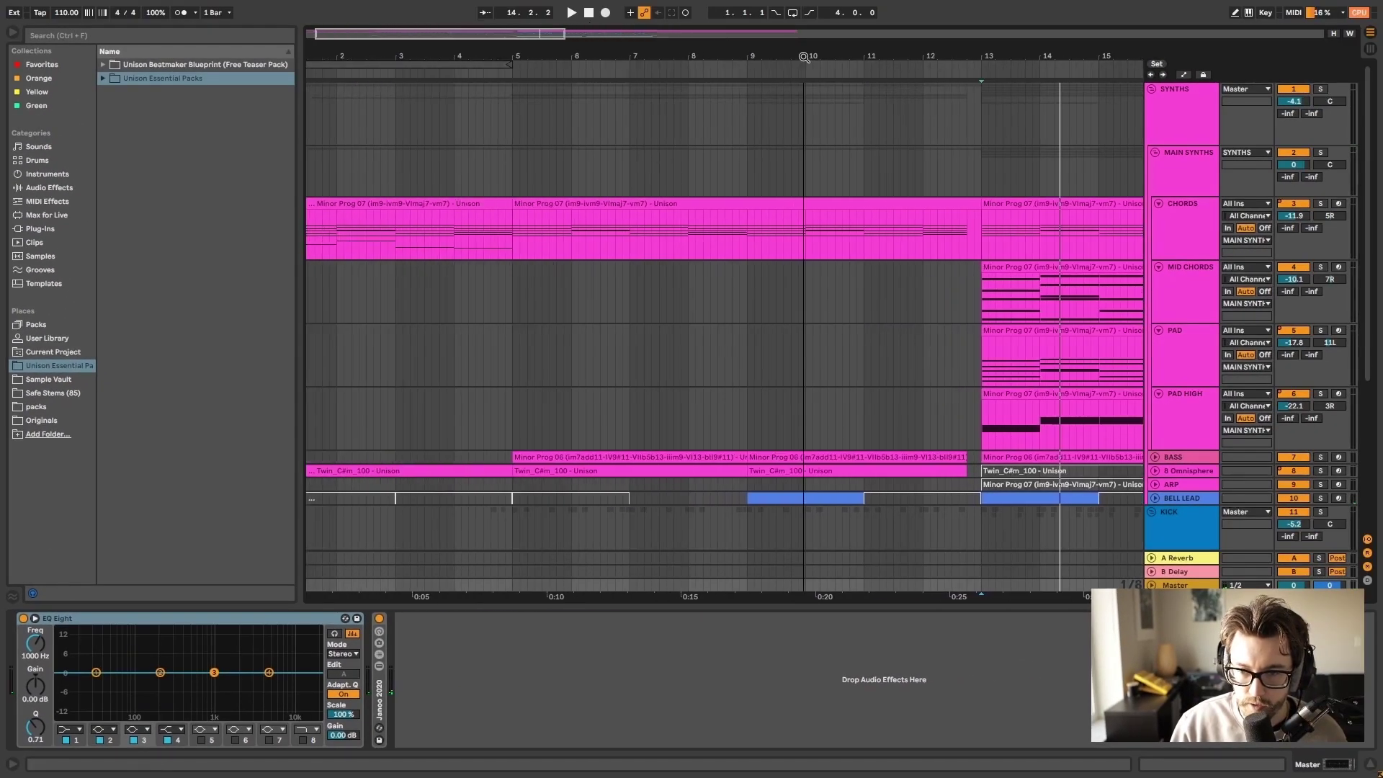
left_click(516, 304)
key("space")
Check the B Delay return's EQ Eight, then display the PAD clip's device chain
left_click(1164, 574)
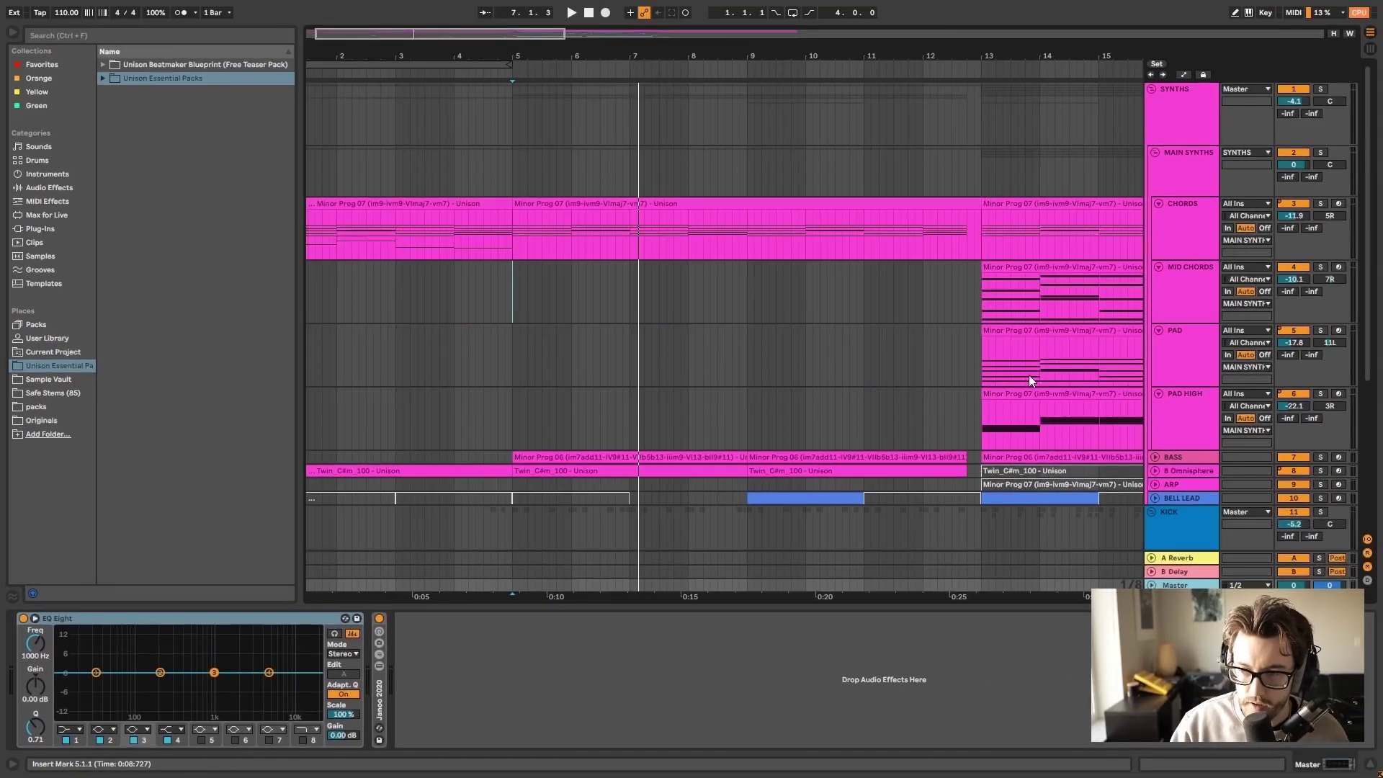
left_click(1023, 339)
scroll(479, 329, "right", 9)
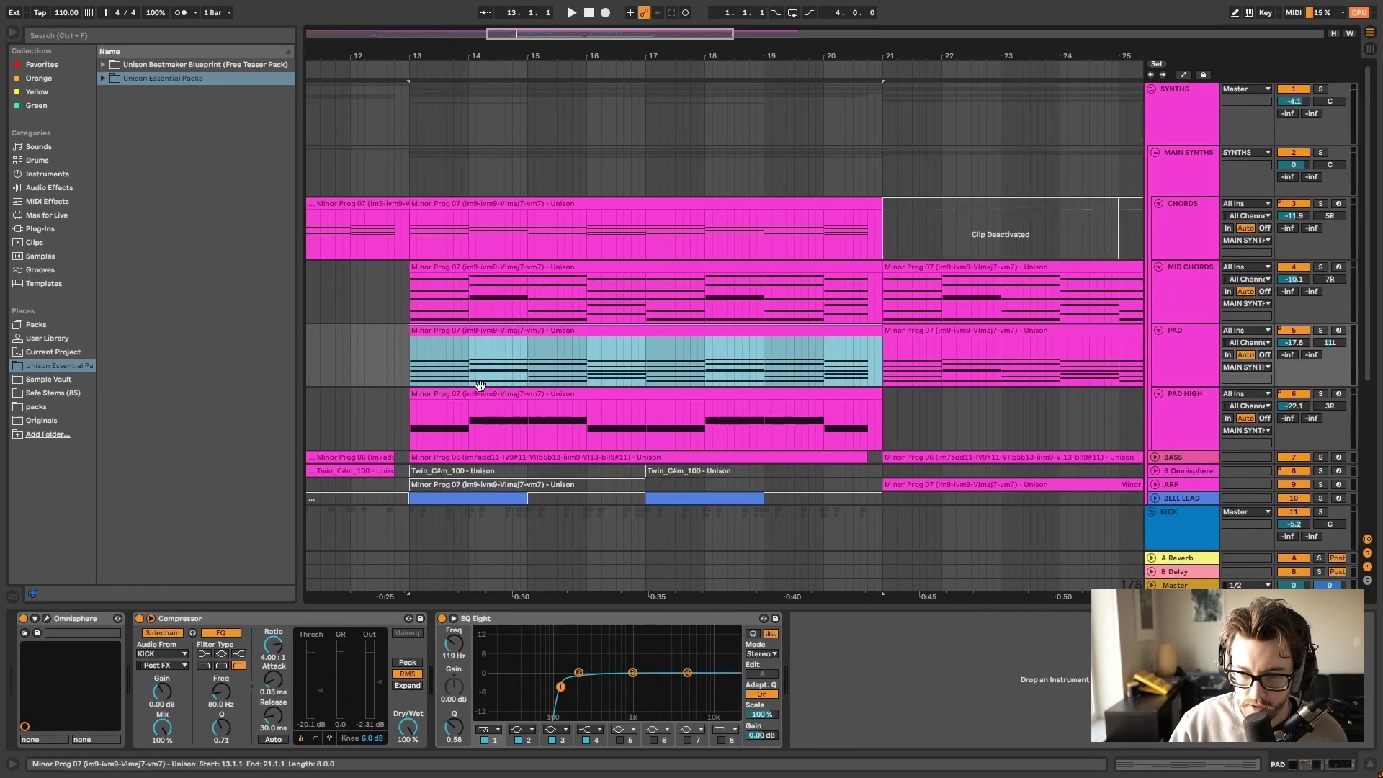
scroll(794, 353, "down", 5)
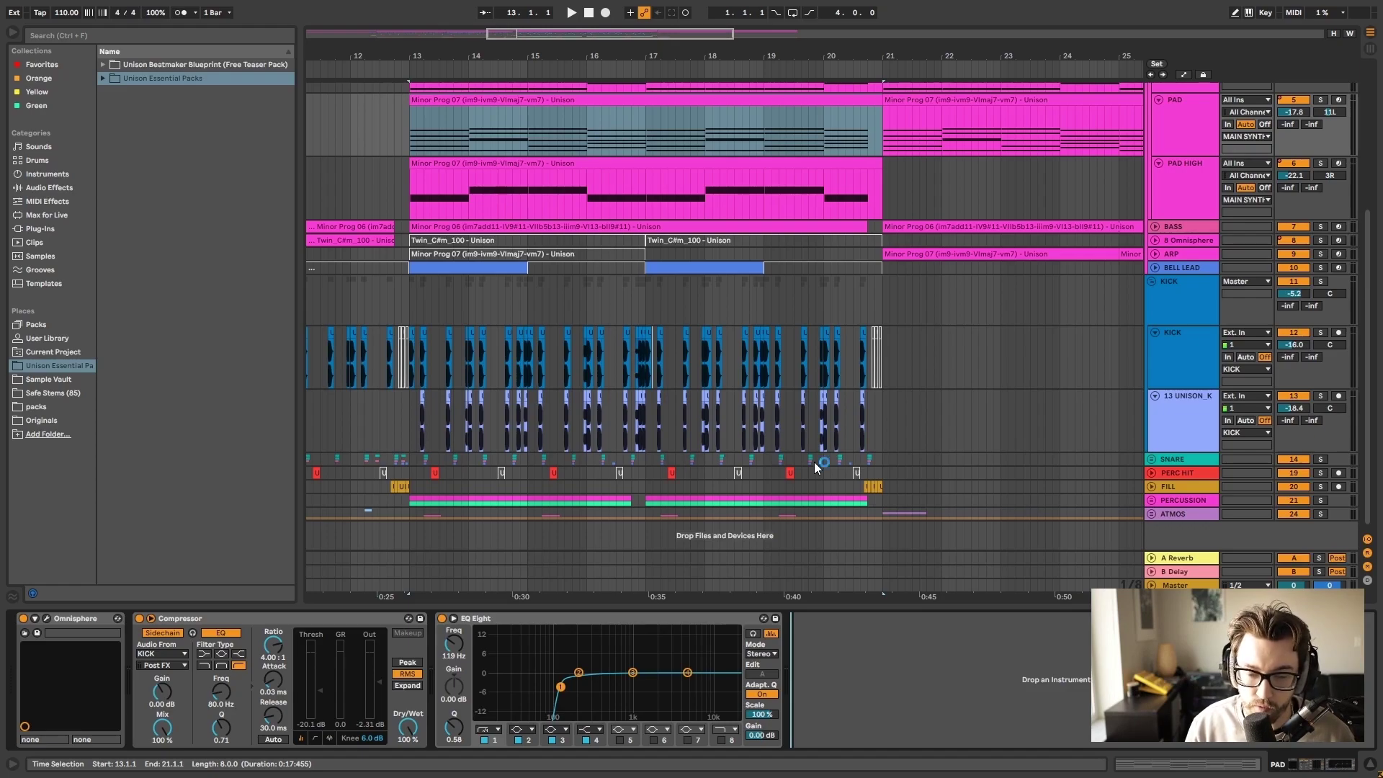
Unfold the ATMOS group and play the rimshot track from a set start point
key("alt+u")
scroll(814, 465, "down", 5)
left_click(1168, 223)
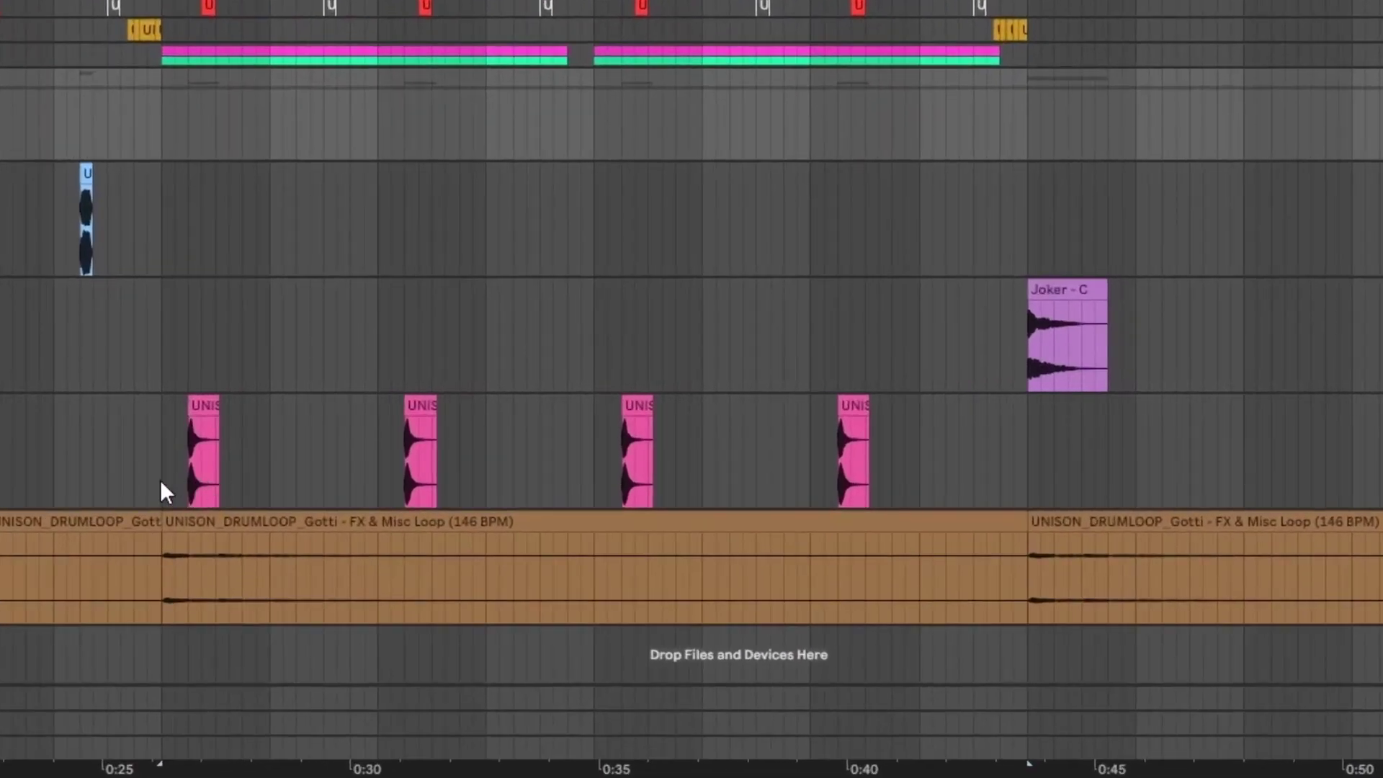
left_click(410, 441)
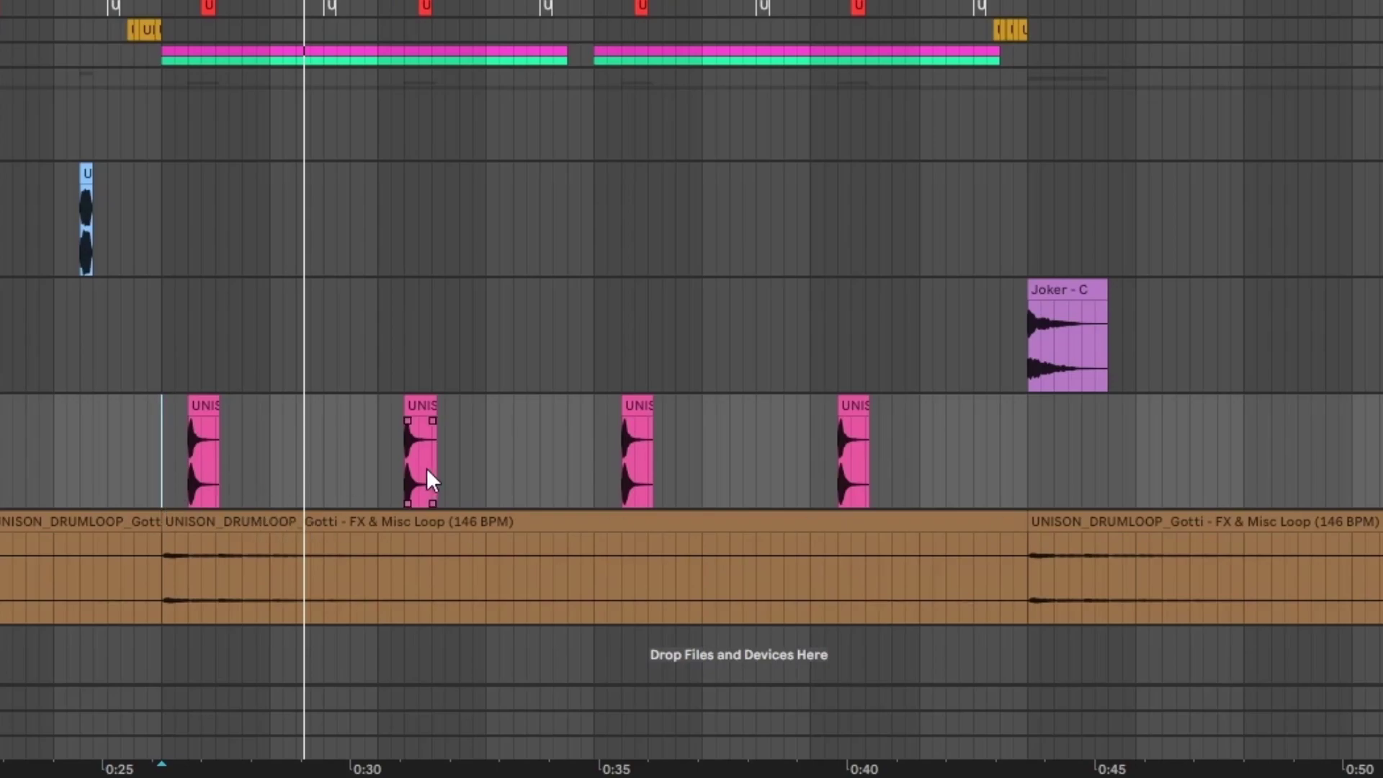
key("space")
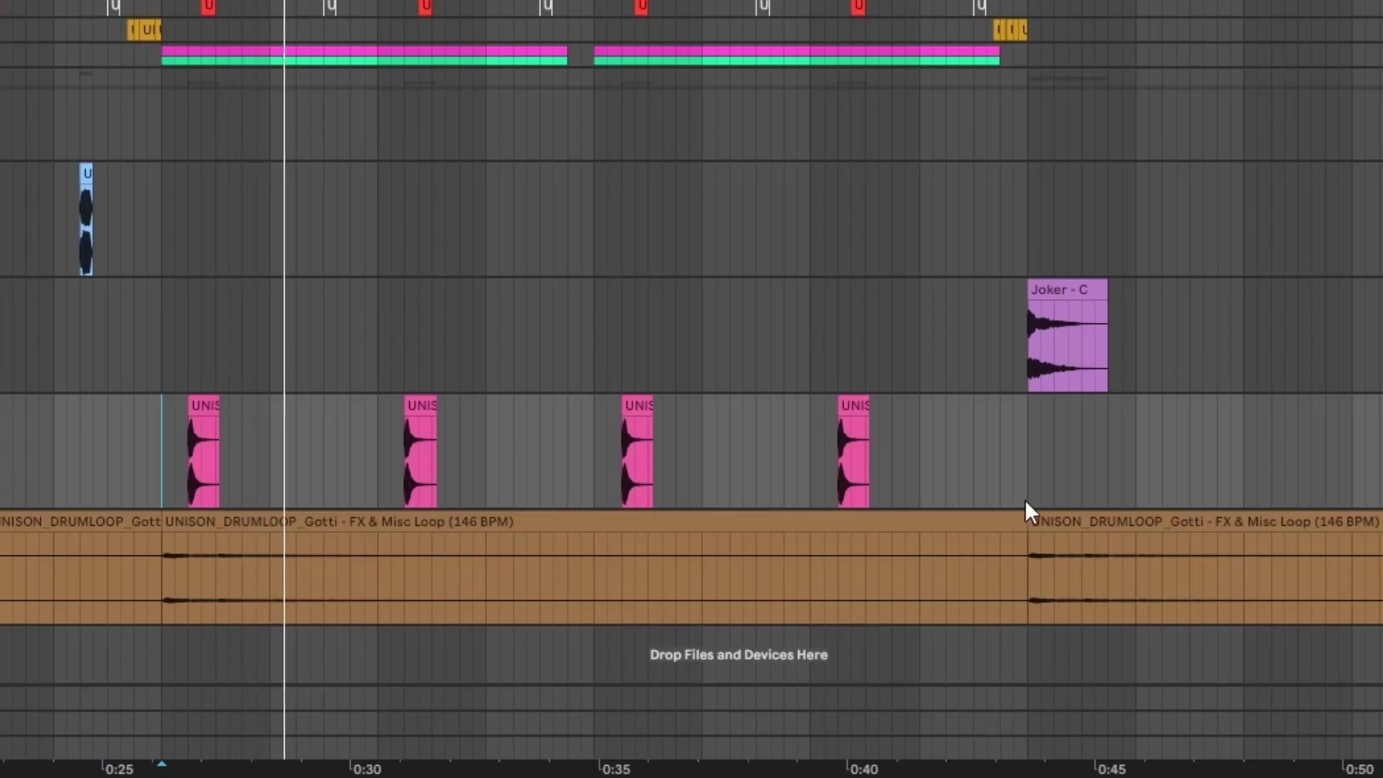
key("space")
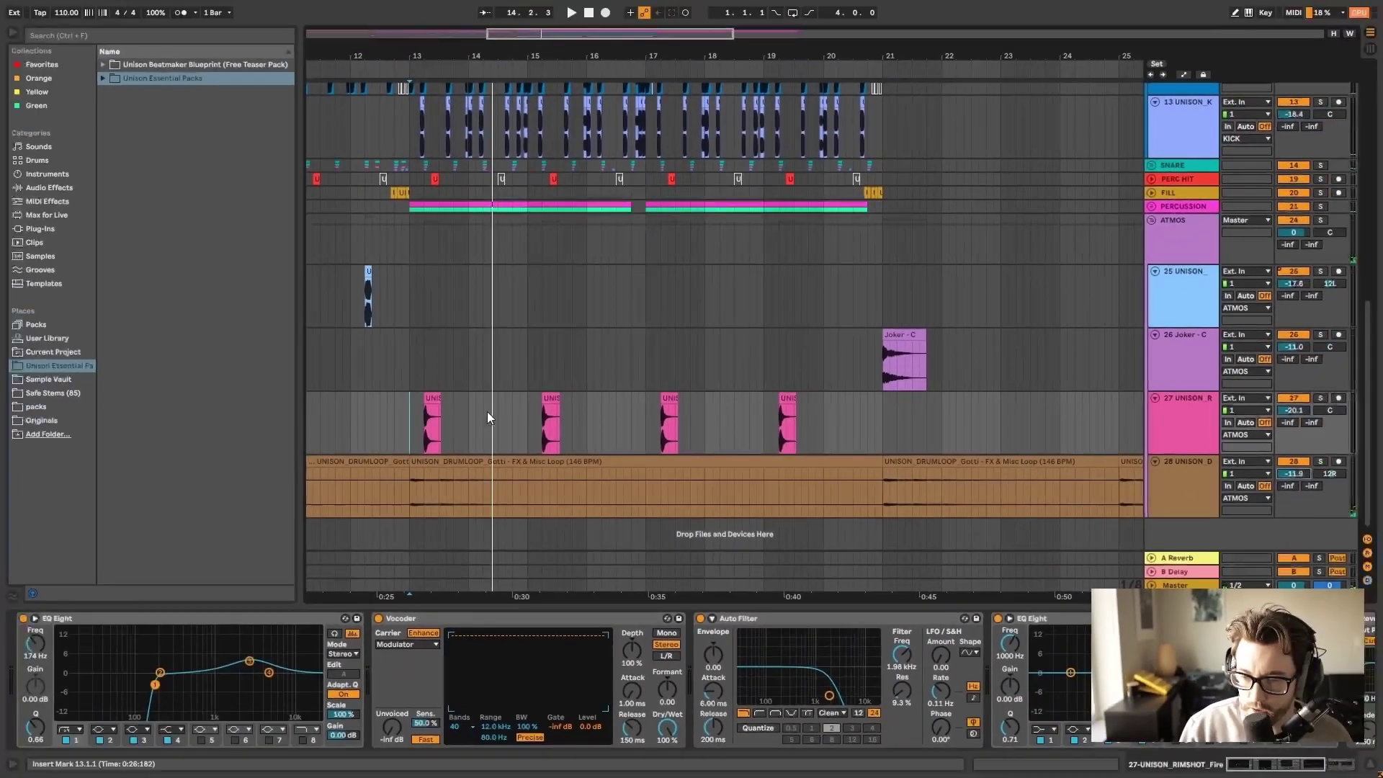
Play bars 13 to 17 of the rimshot track and raise track 27's volume to -17.5 dB
left_click(191, 406)
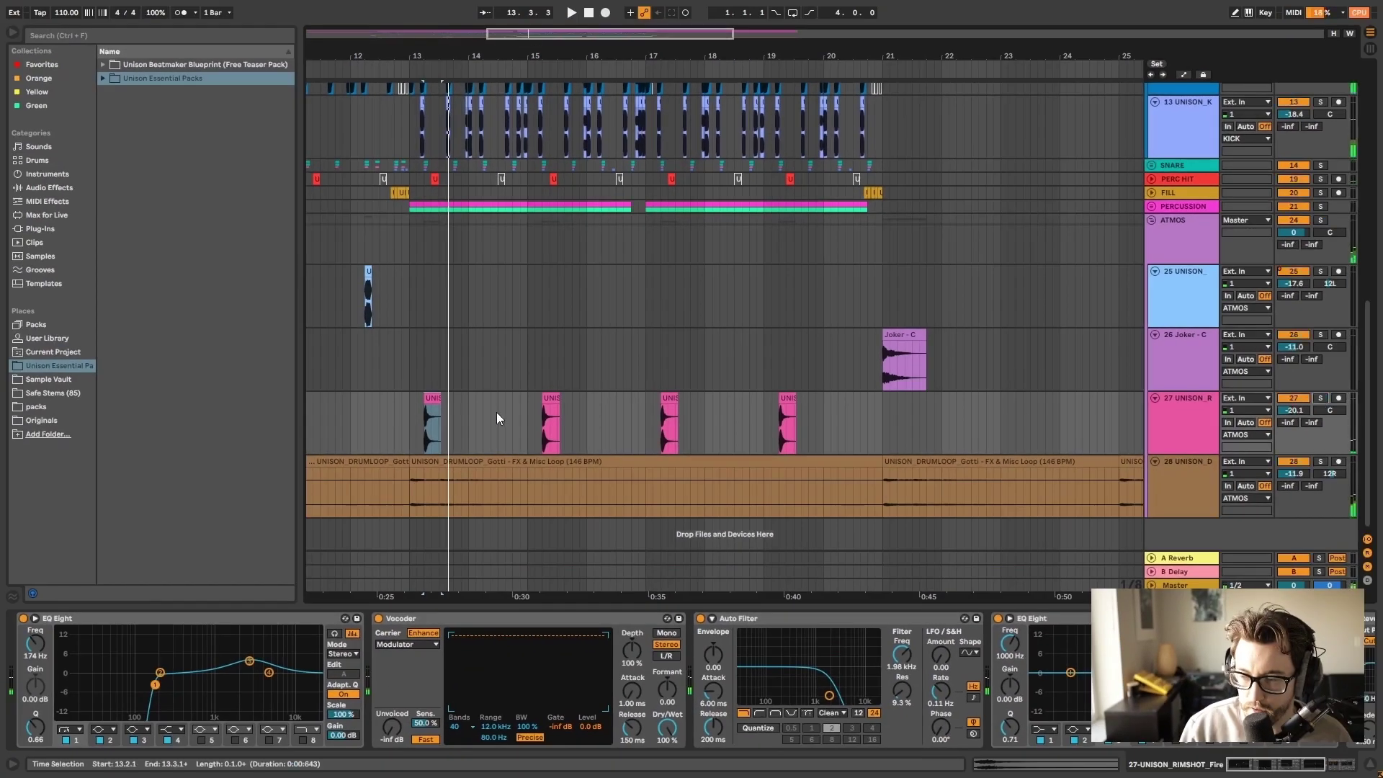
left_click_drag(409, 407, 631, 429)
key("space")
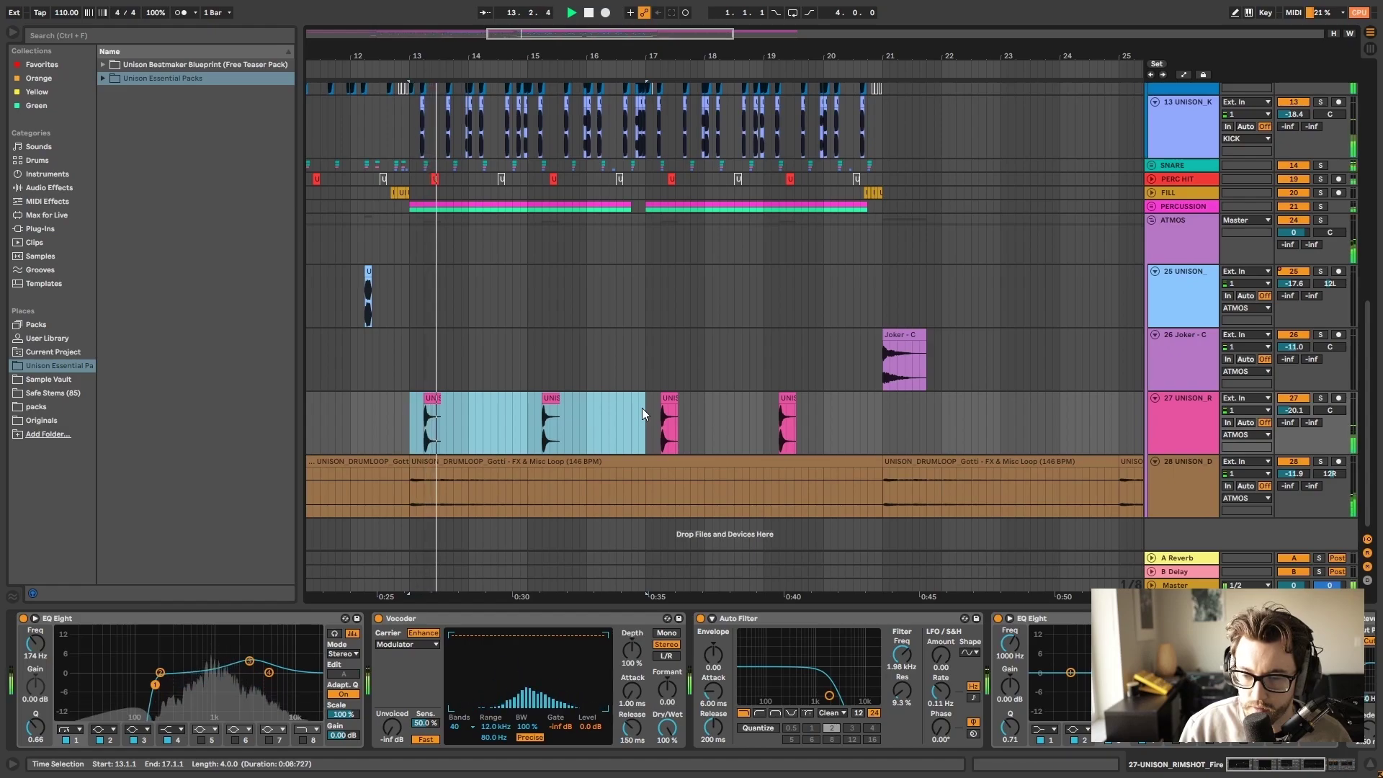
left_click_drag(1282, 412, 1283, 403)
key("space")
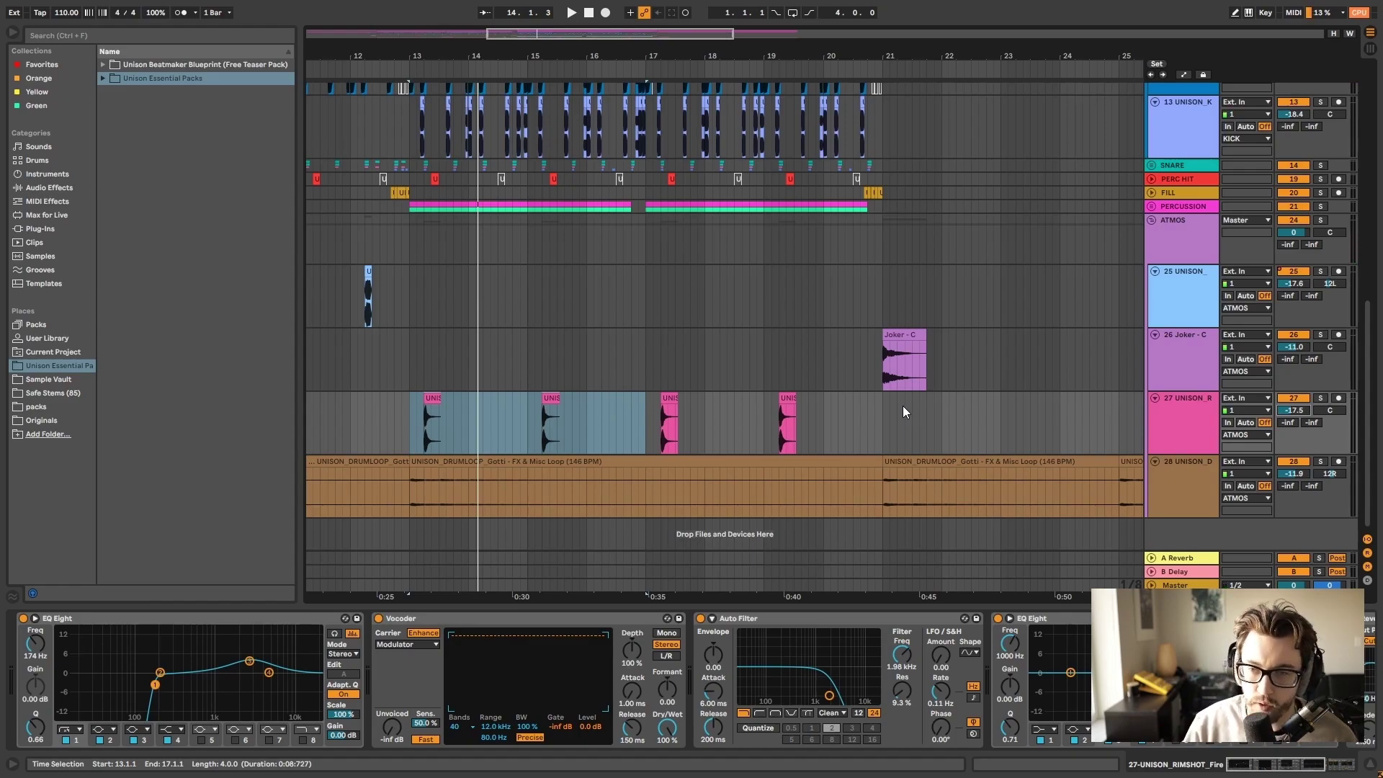
Play the Joker - C clip, unsolo track 26, and raise its volume to -9.8 dB
left_click(919, 369)
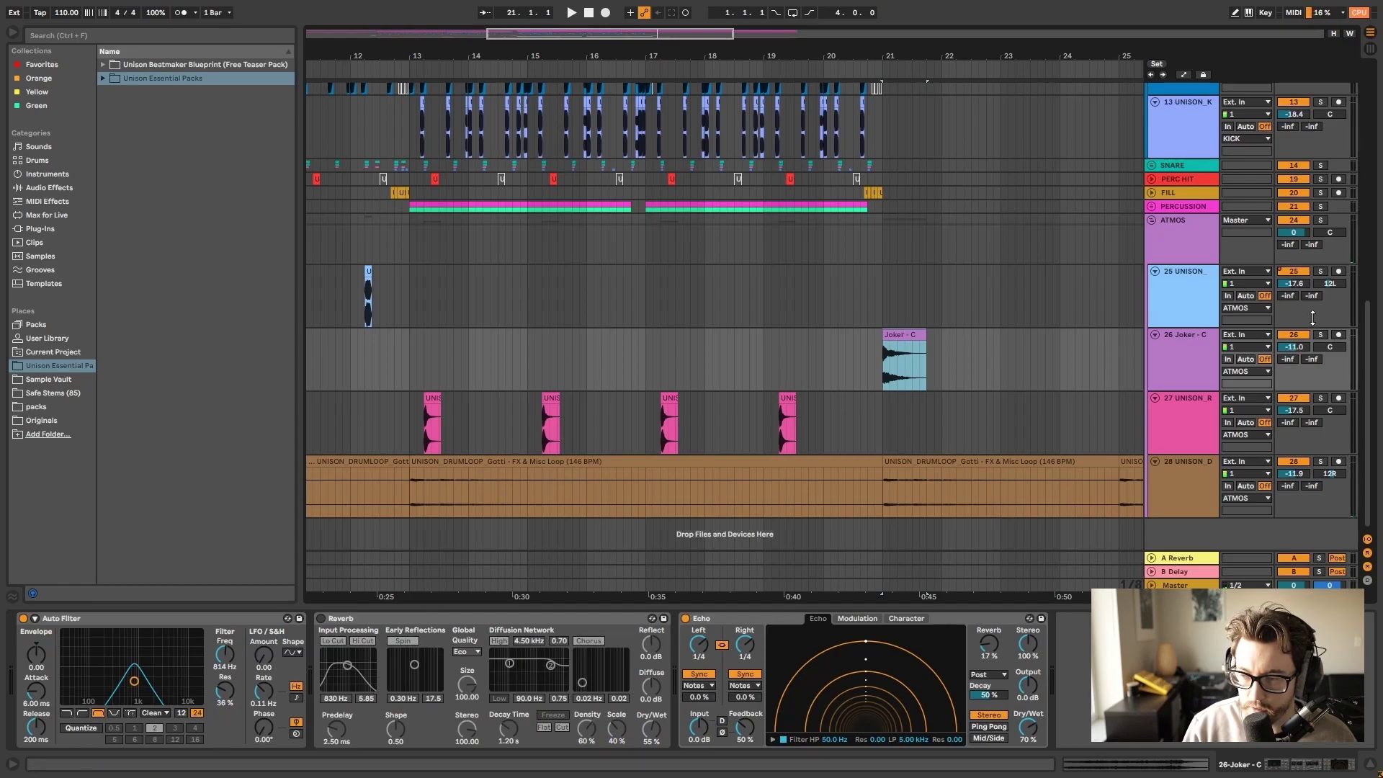
key("space")
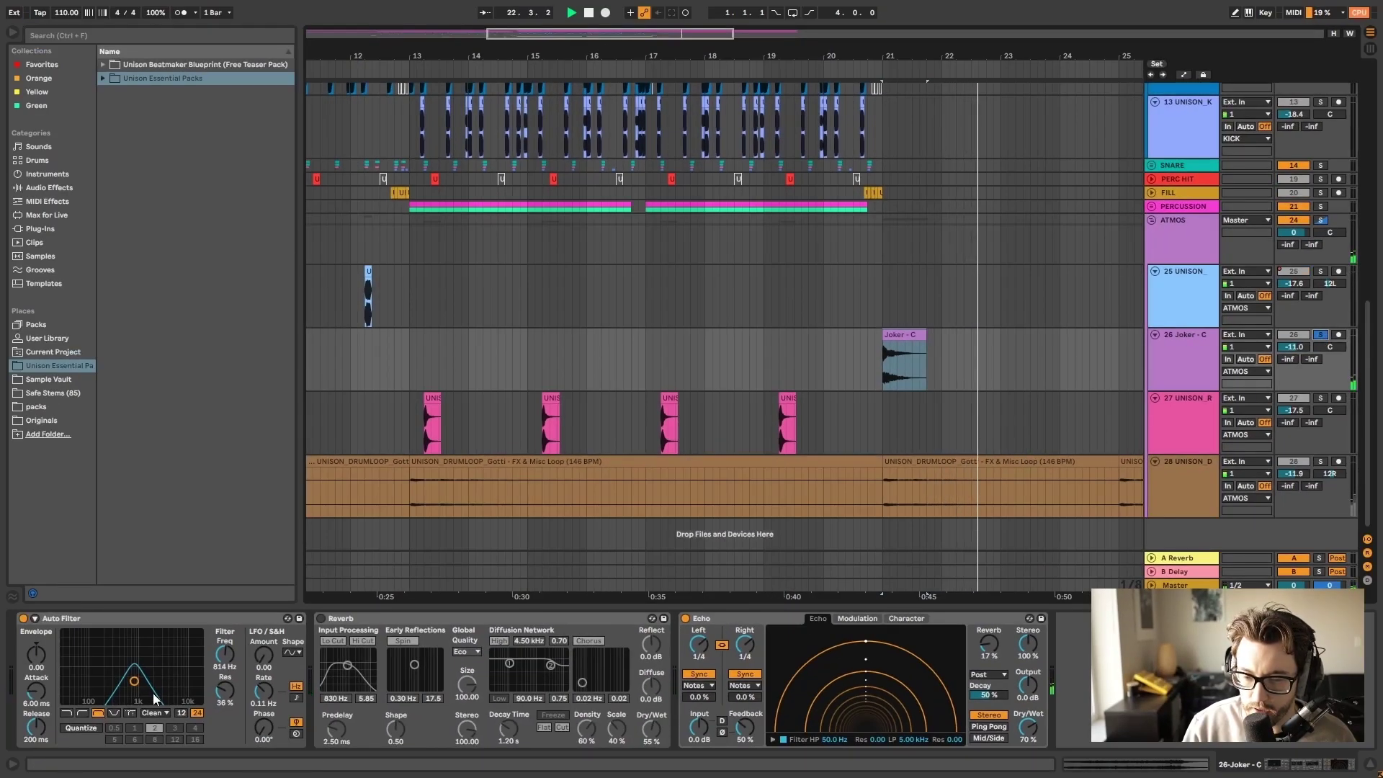
left_click(1320, 334)
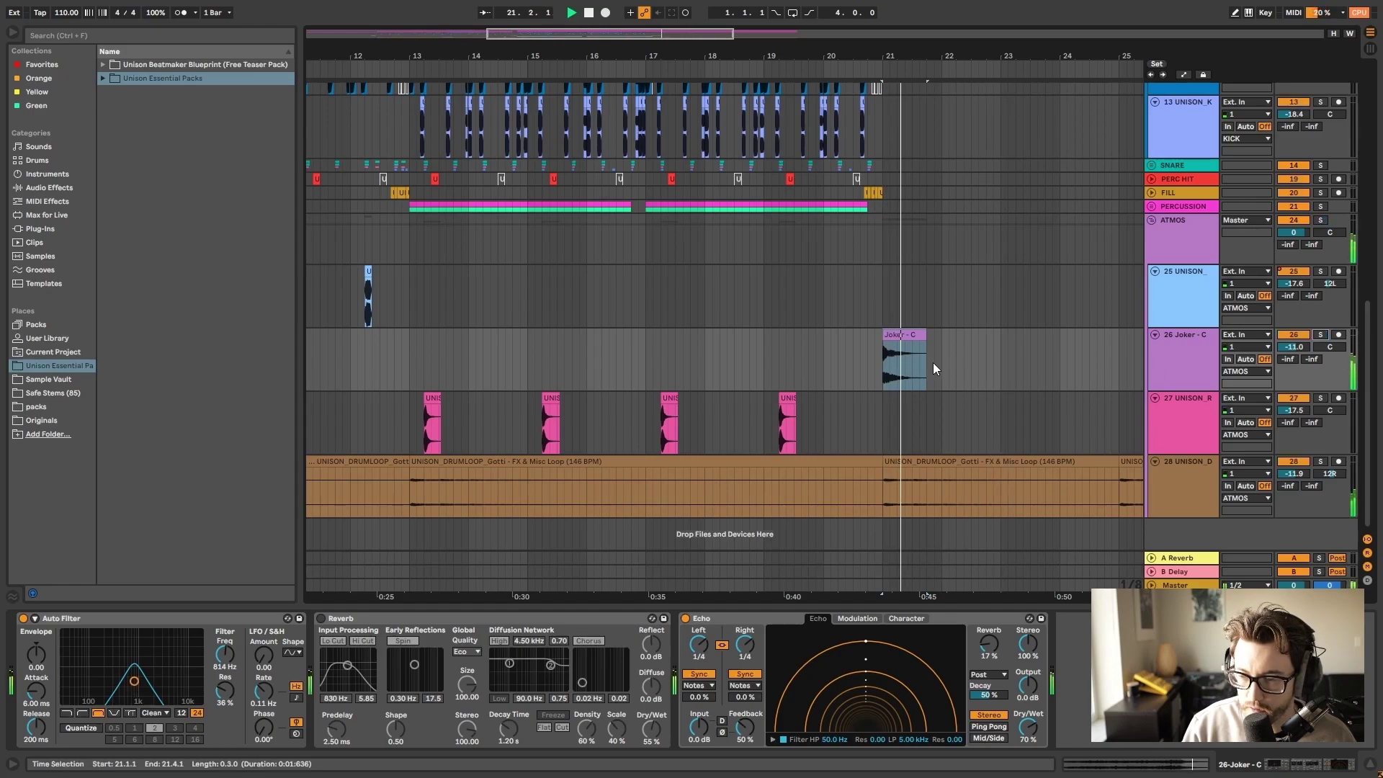
left_click_drag(1295, 347, 1294, 335)
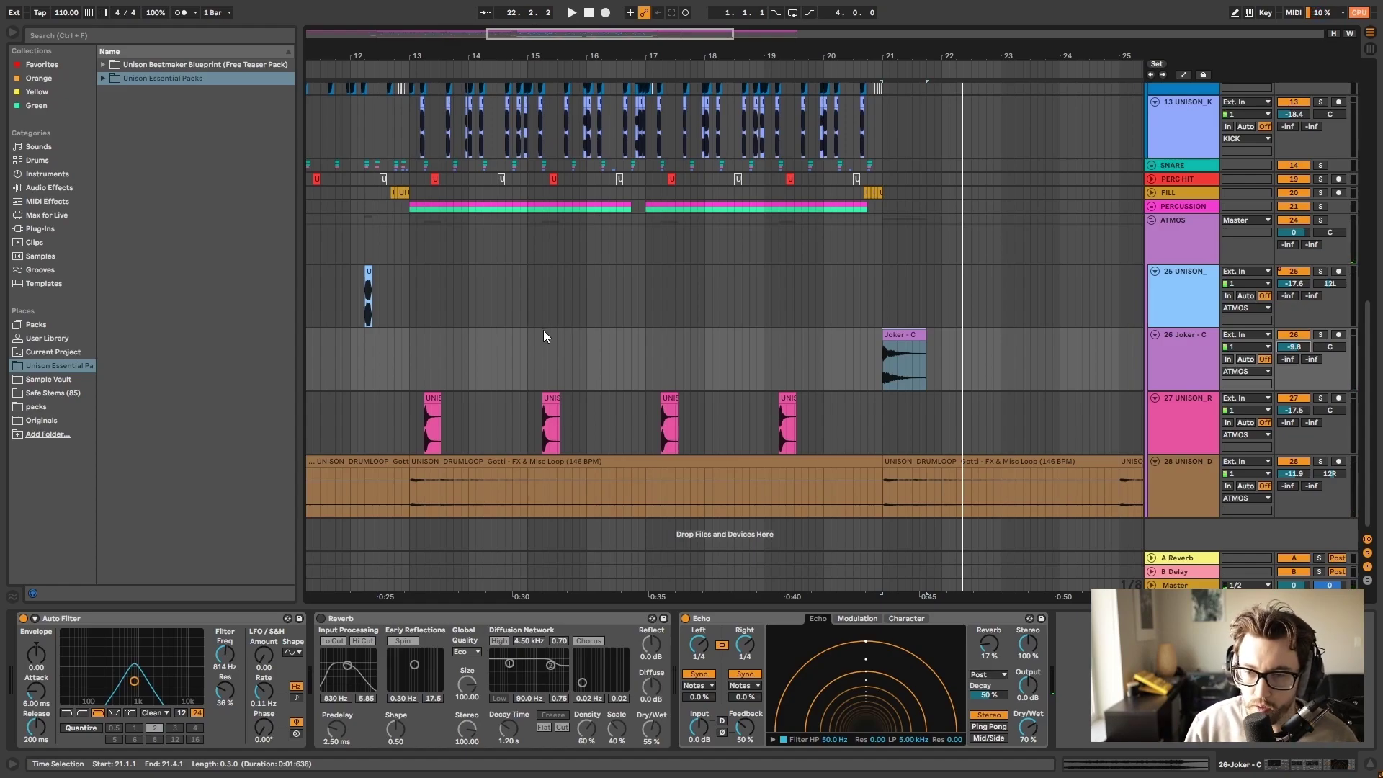
scroll(840, 302, "left", 10)
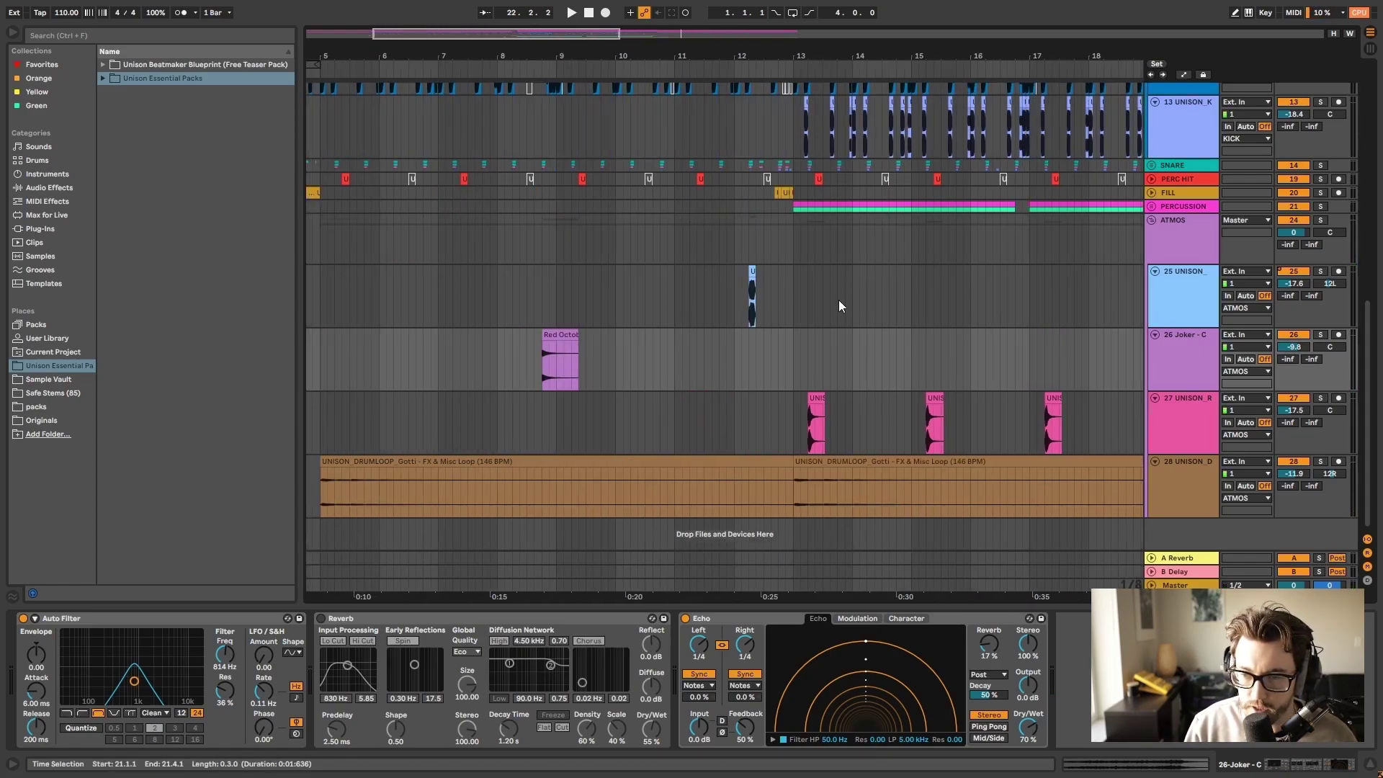
left_click(544, 293)
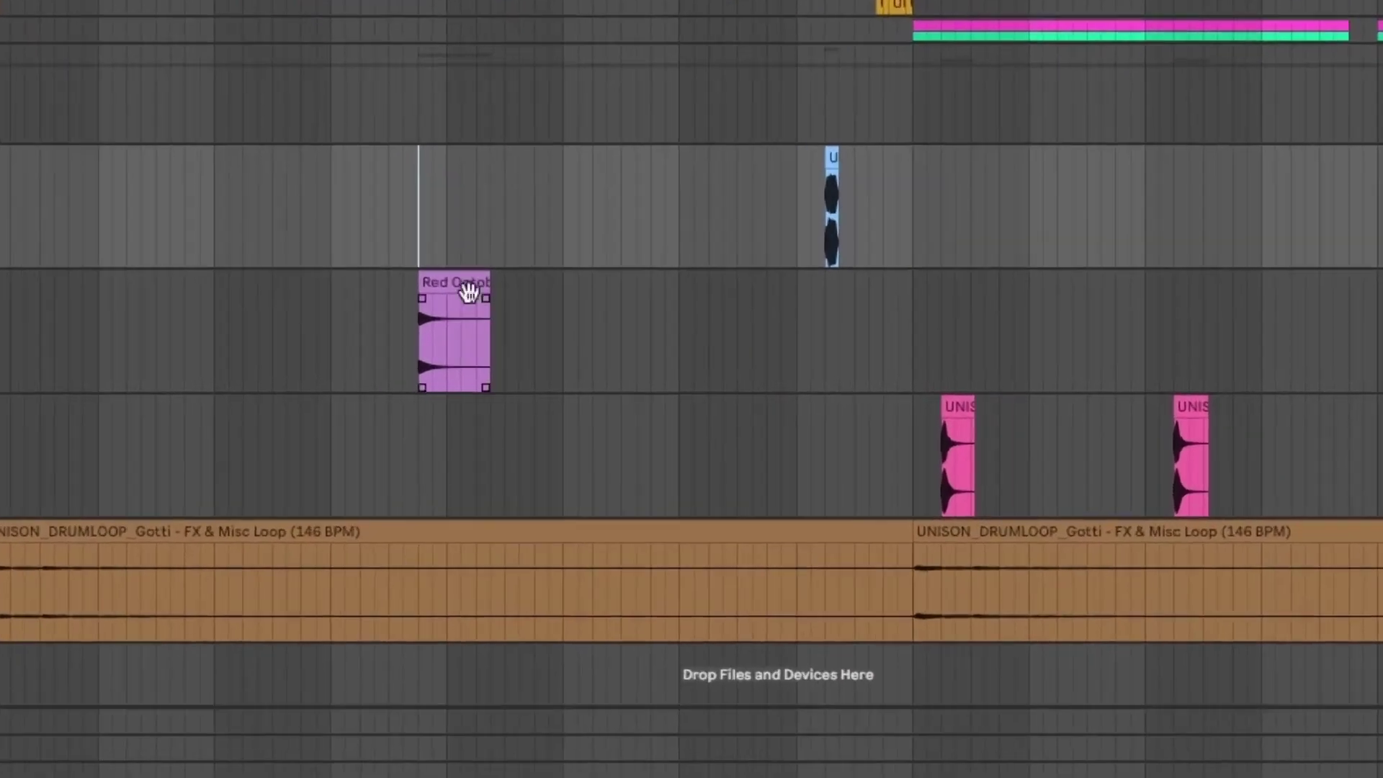
left_click(567, 341)
key("space")
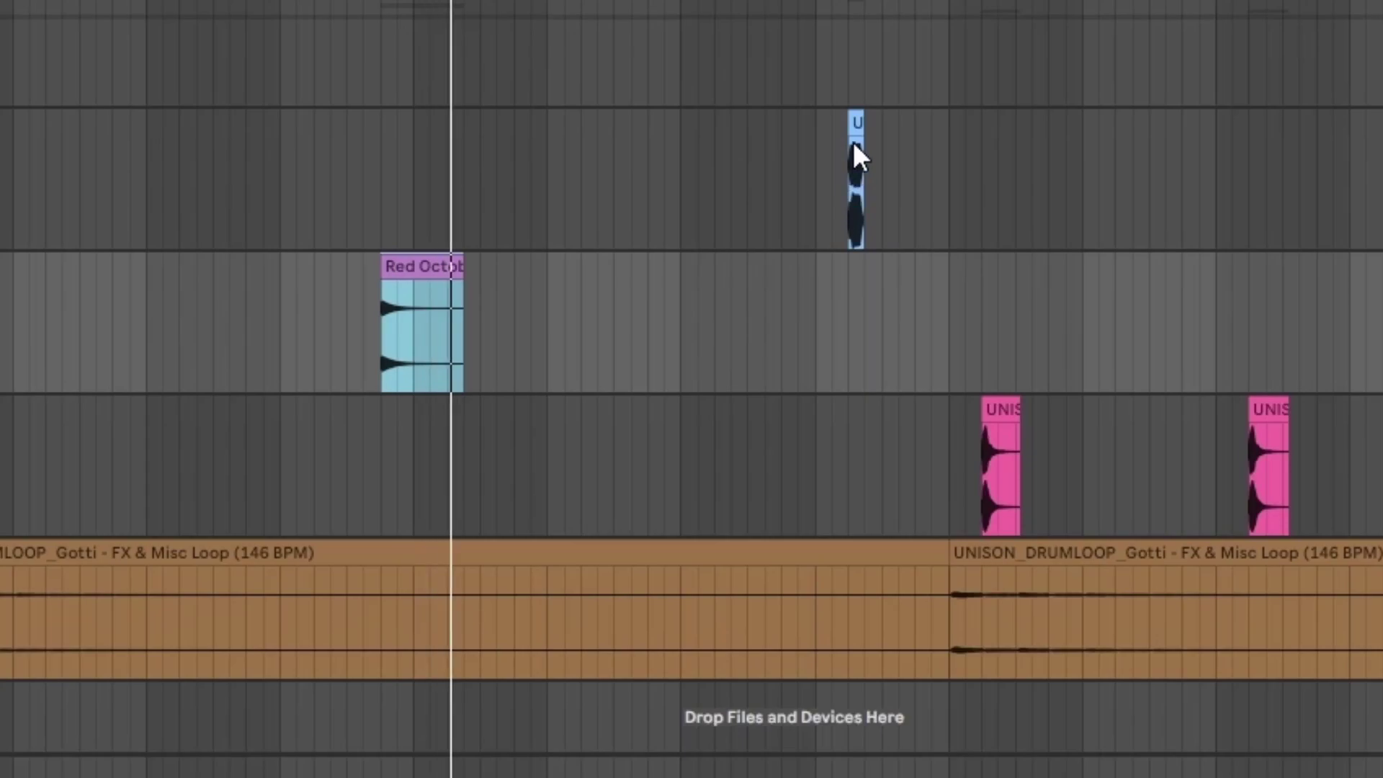
left_click(857, 124)
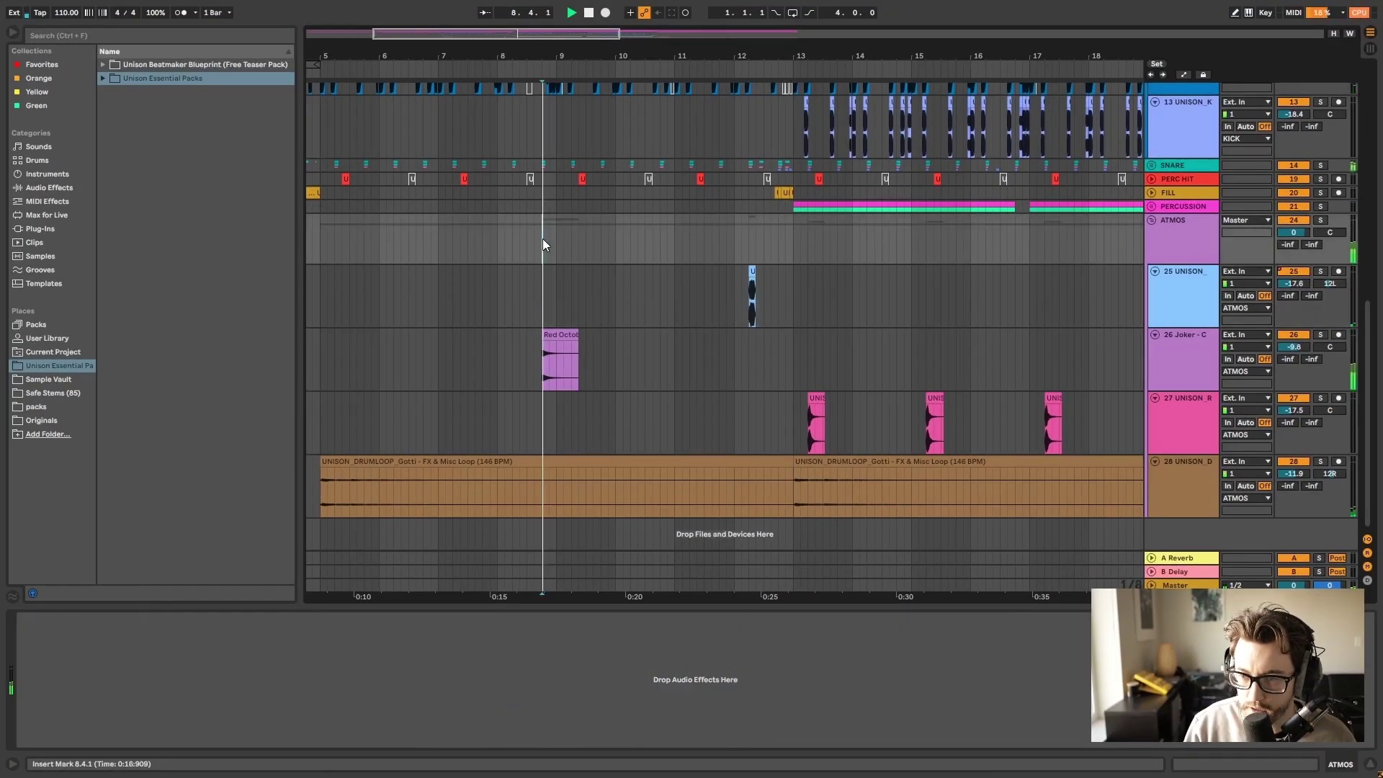
left_click(544, 245)
key("space")
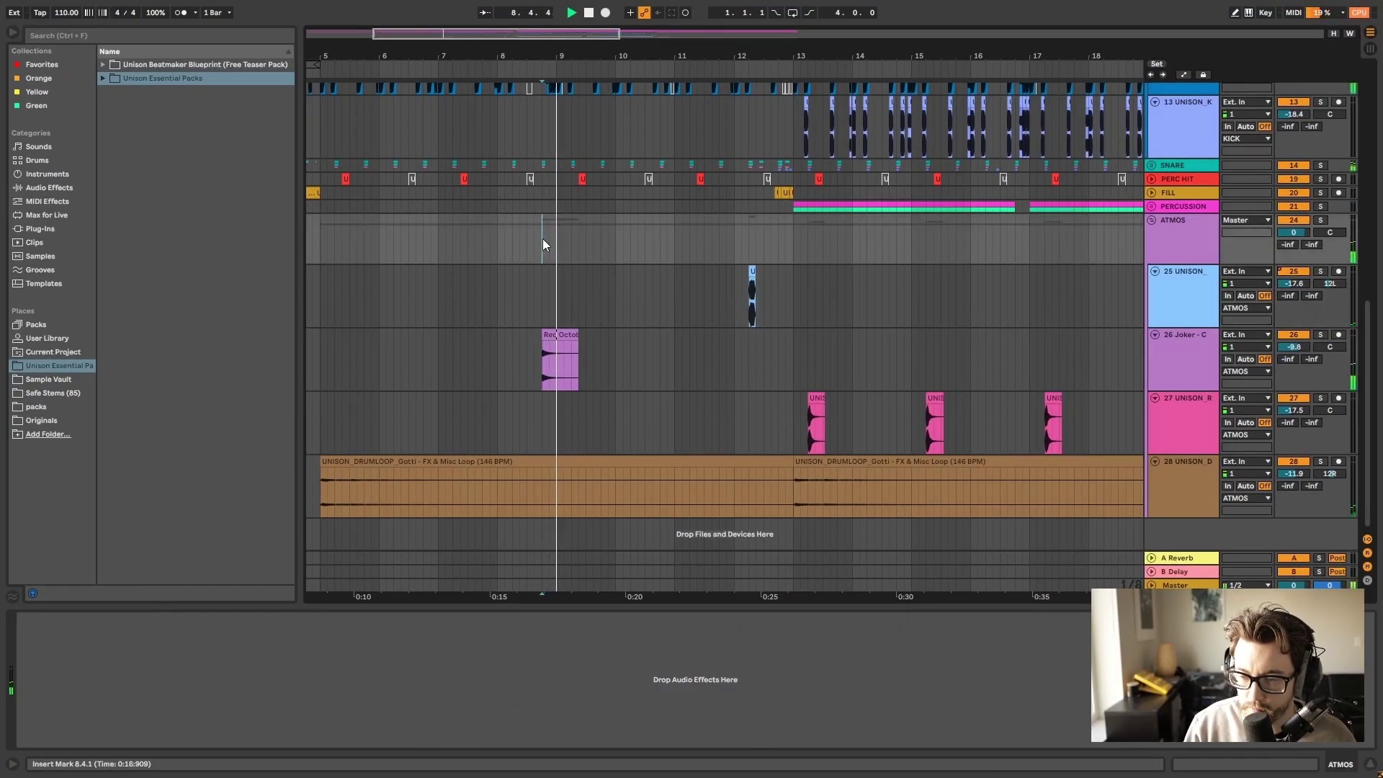
left_click(739, 248)
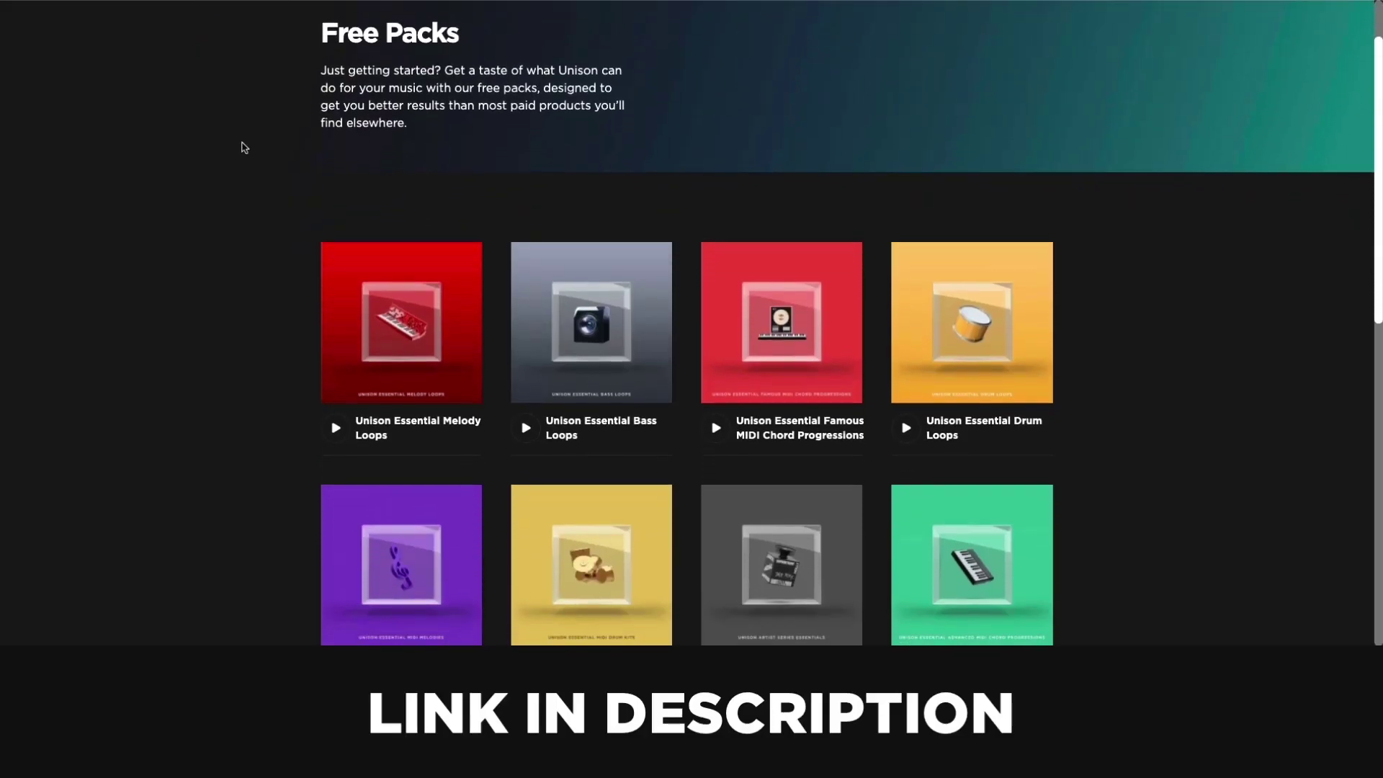
scroll(244, 147, "down", 5)
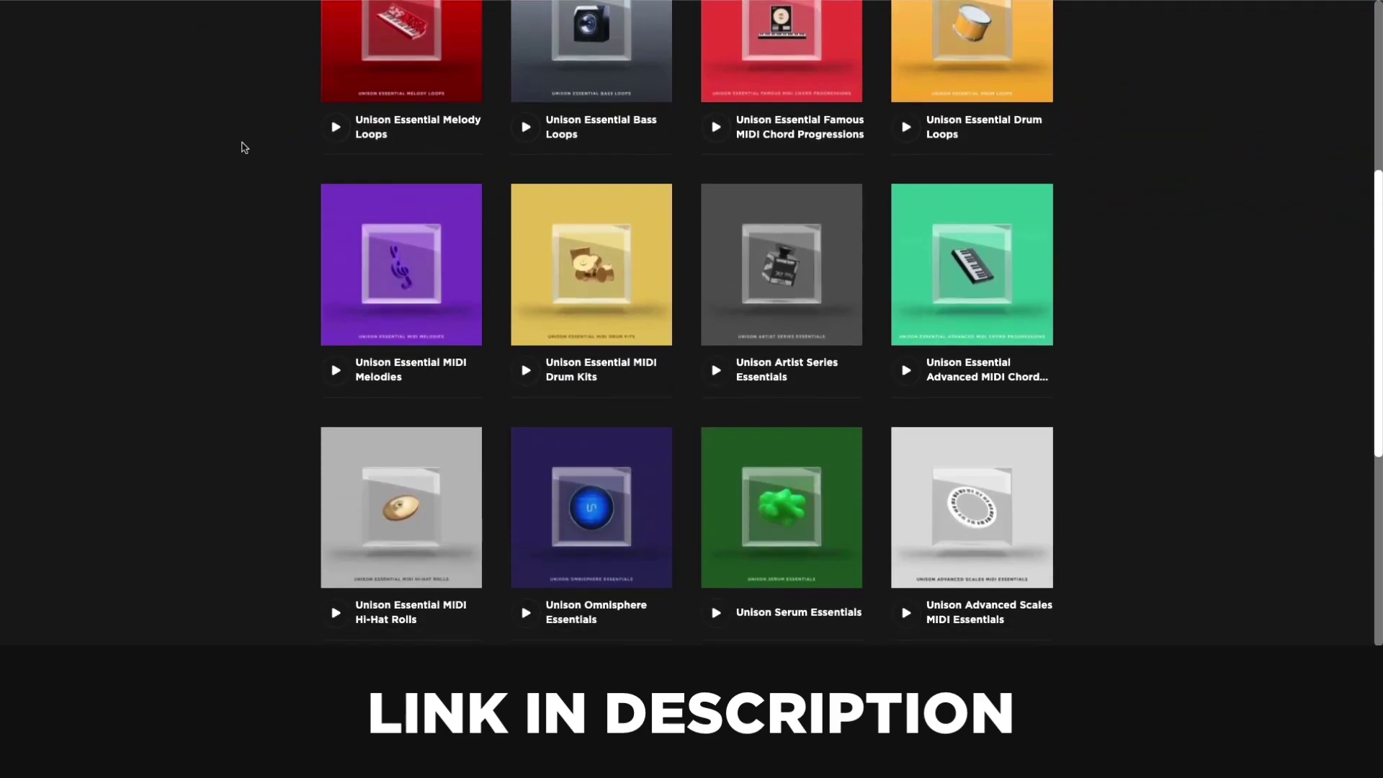
scroll(243, 148, "down", 2)
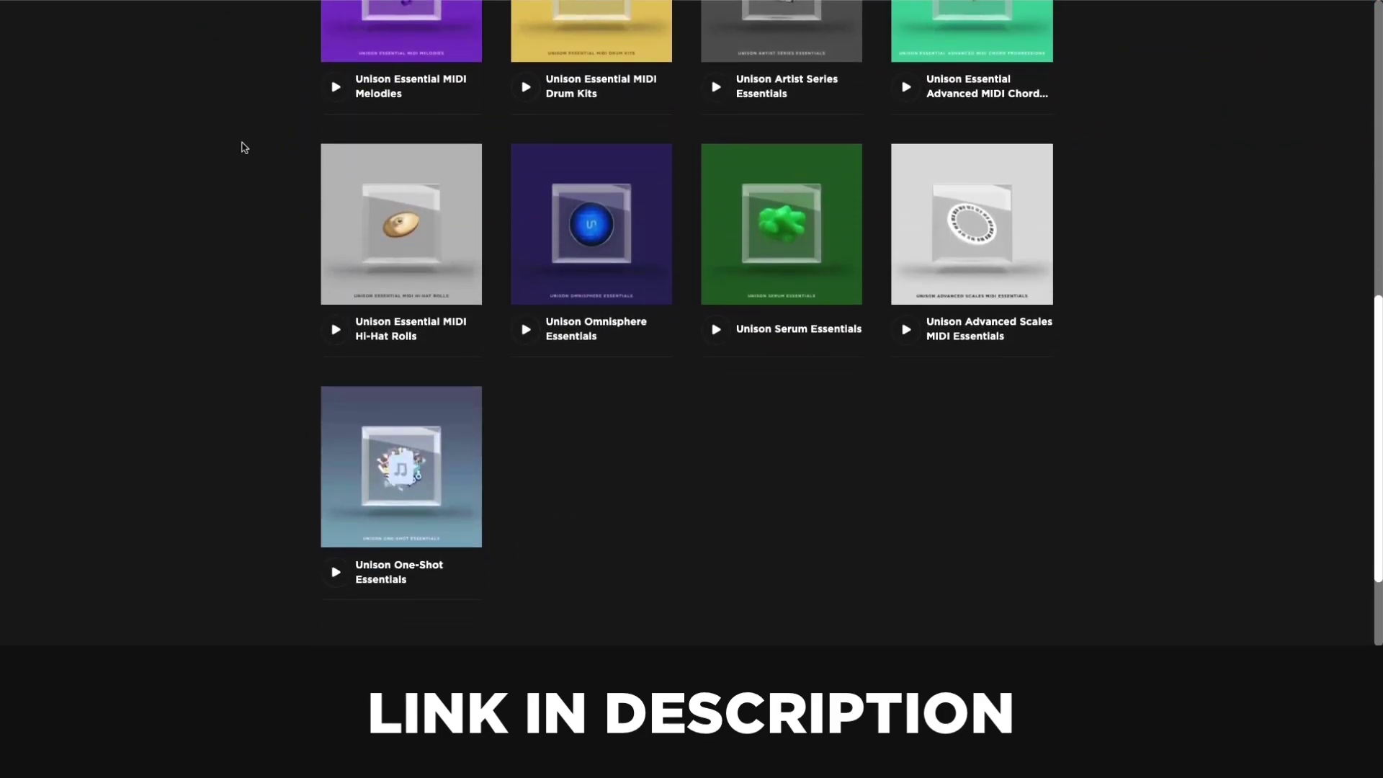
scroll(243, 147, "up", 4)
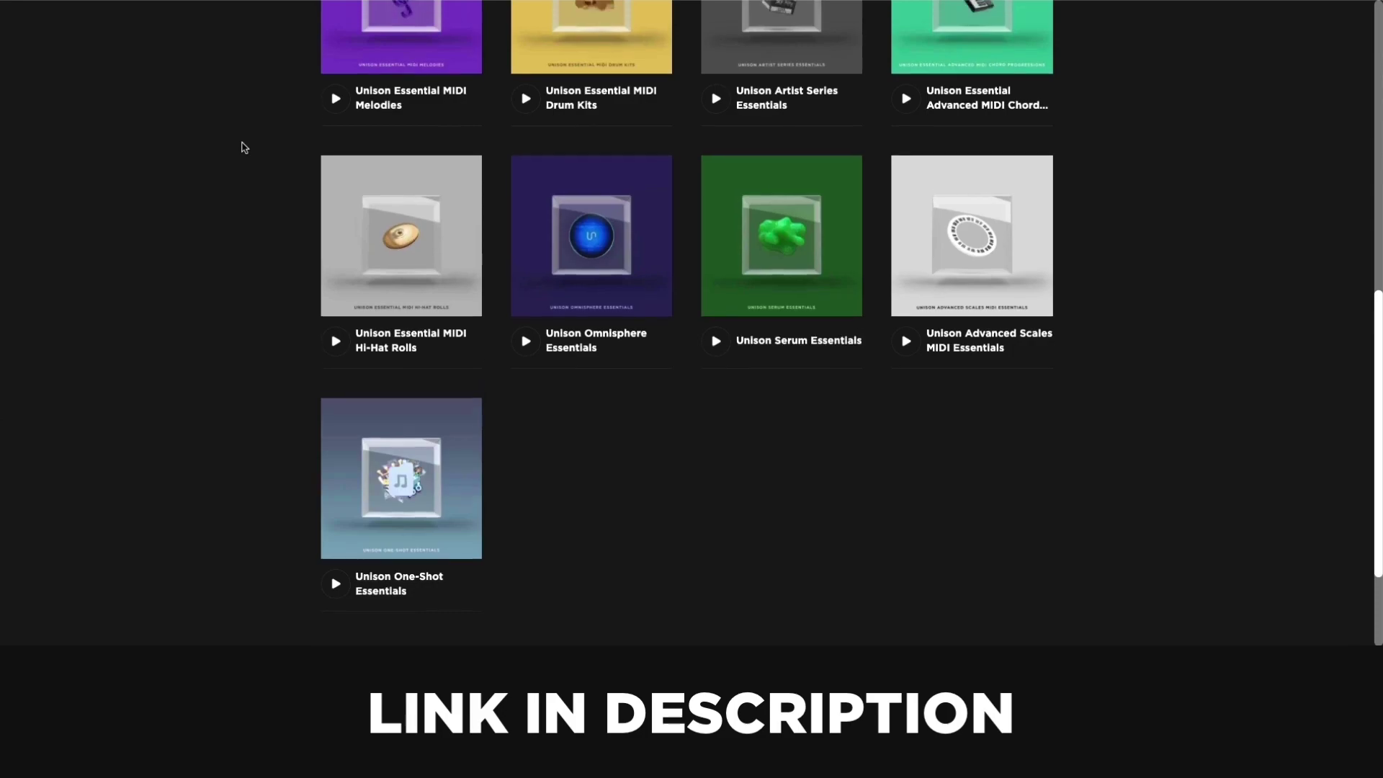